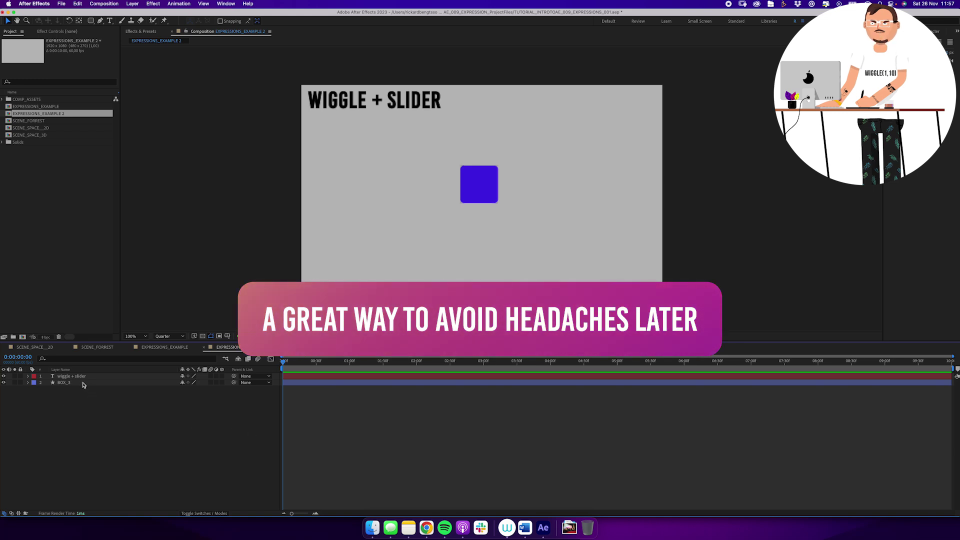
Add the expression wiggle(3,50) to the blue box layer's Rotation and preview the motion.
left_click(479, 184)
key("r")
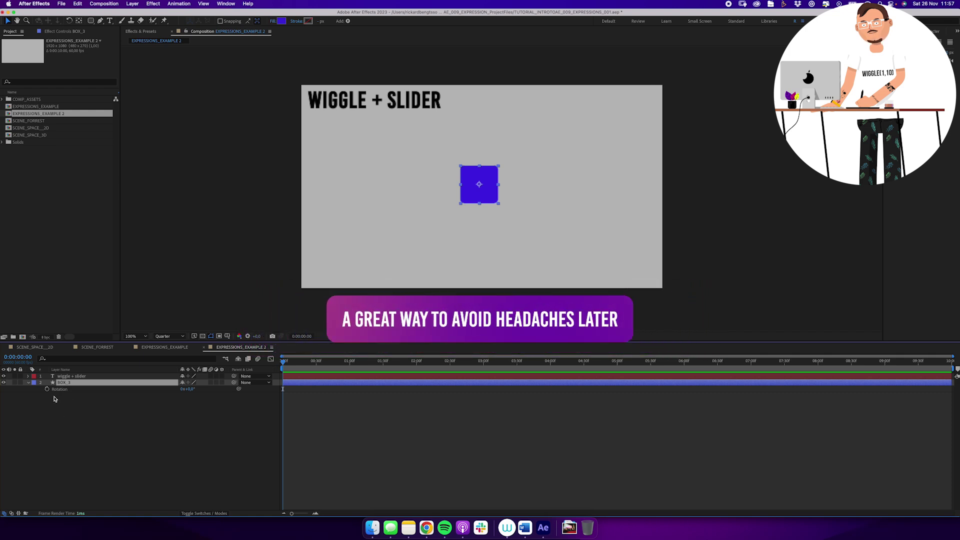
key("alt+shift+equal")
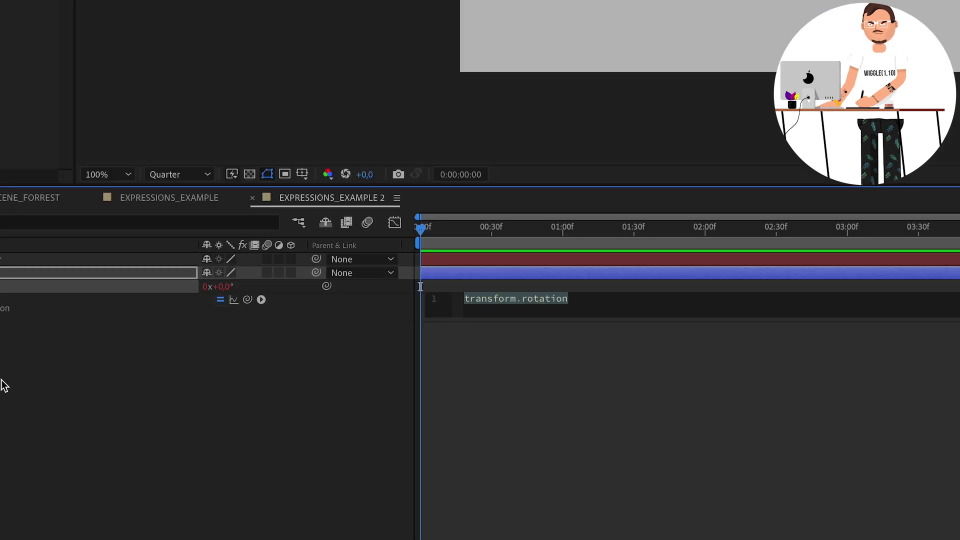
type("wiggle")
key("Return")
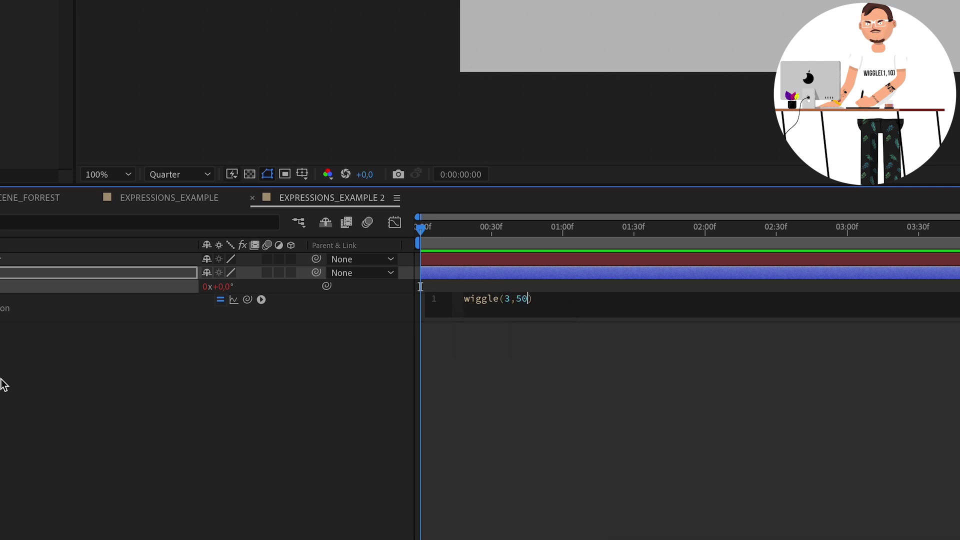
double_click(506, 298)
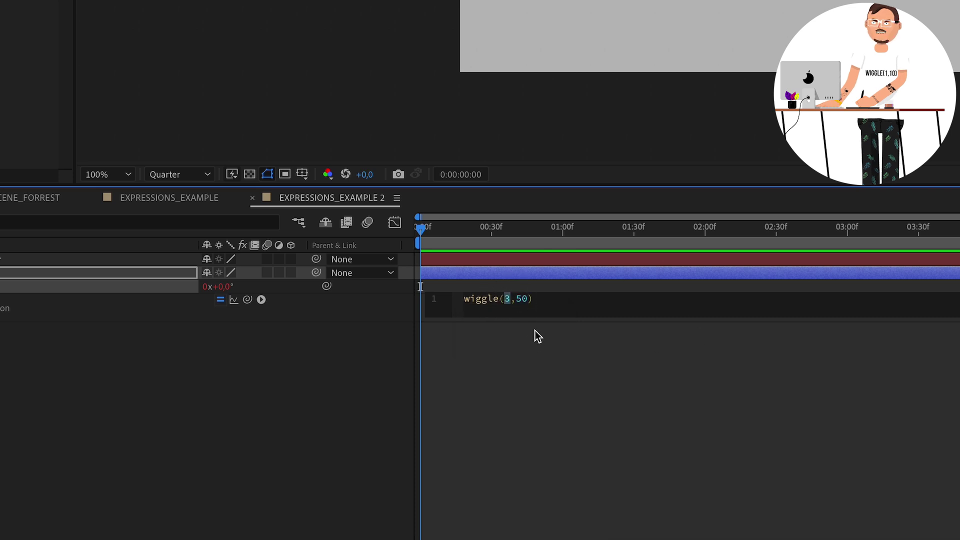
double_click(522, 299)
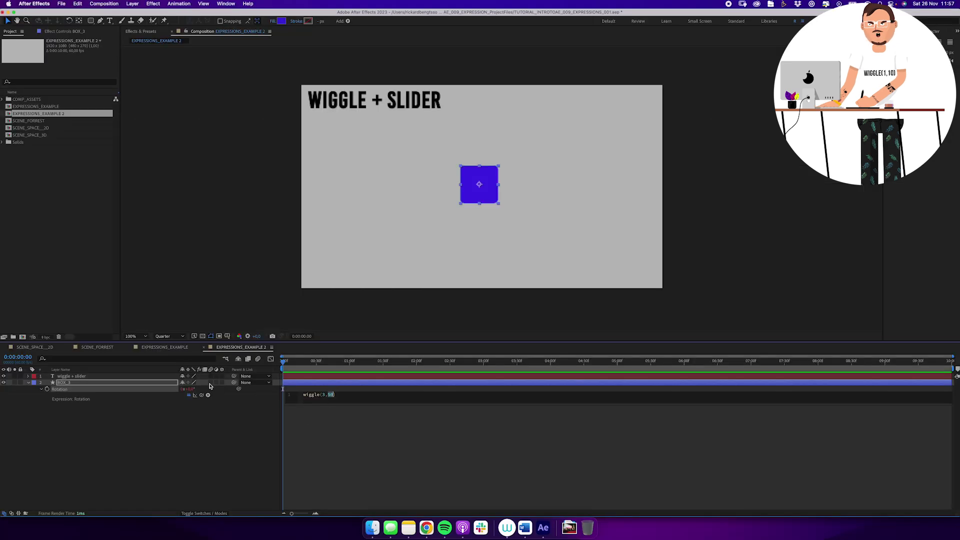
left_click(266, 446)
left_click_drag(284, 362, 808, 373)
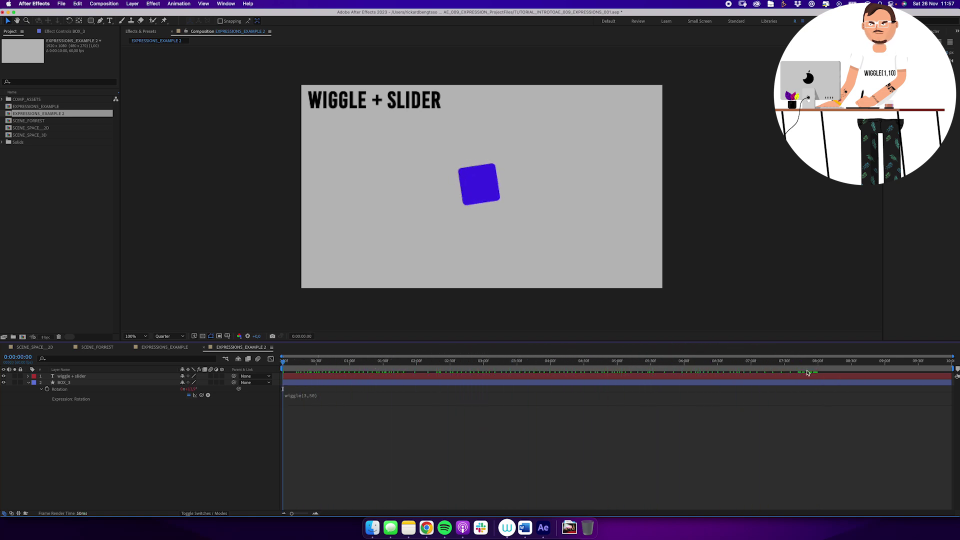
key("Home")
Duplicate the BOX_3 layer seven times and spread the copies across the composition.
left_click(76, 383)
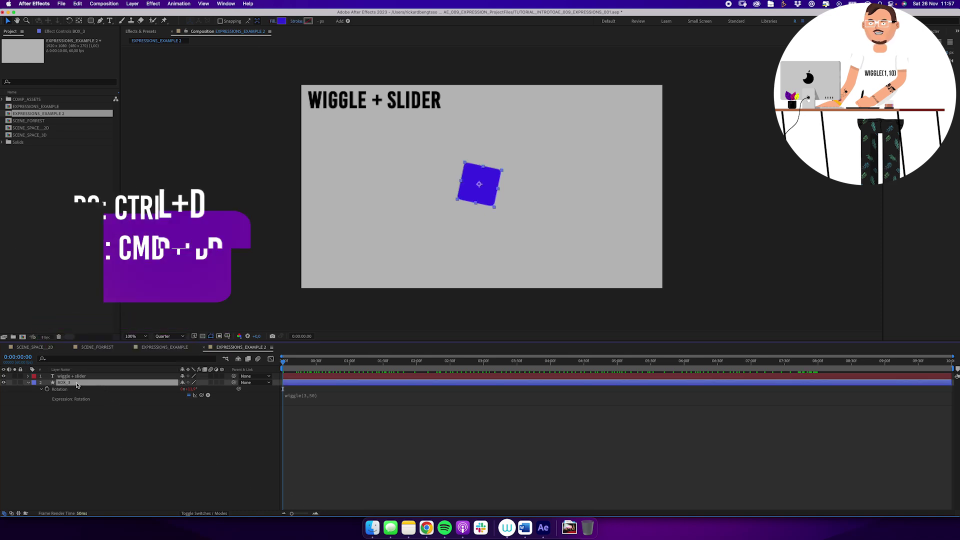
key("super+d")
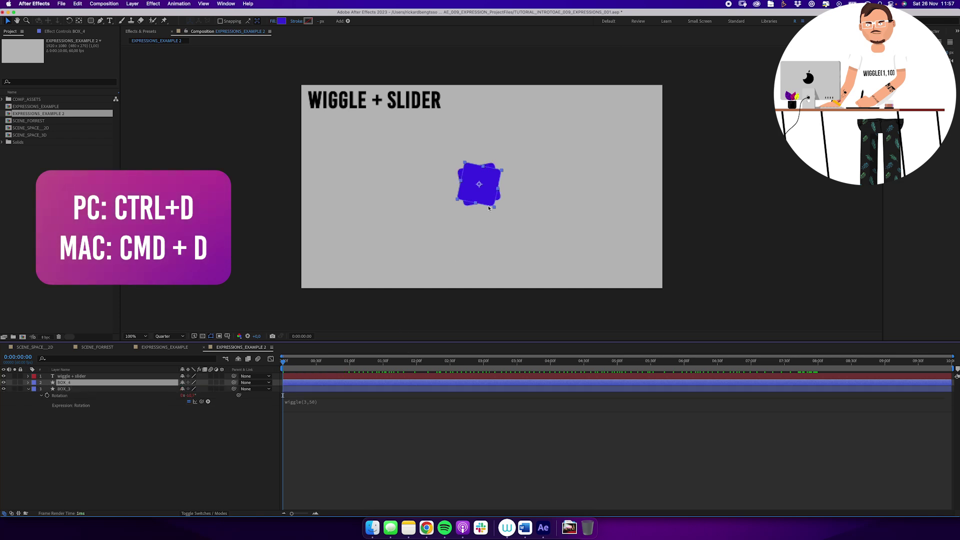
left_click_drag(485, 192, 409, 175)
key("super+d")
key("super+d")
key("super+d")
key("super+d")
key("super+d")
key("super+d")
Reveal the Rotation wiggle expressions of all box layers and preview the animation.
key("super+a")
key("r")
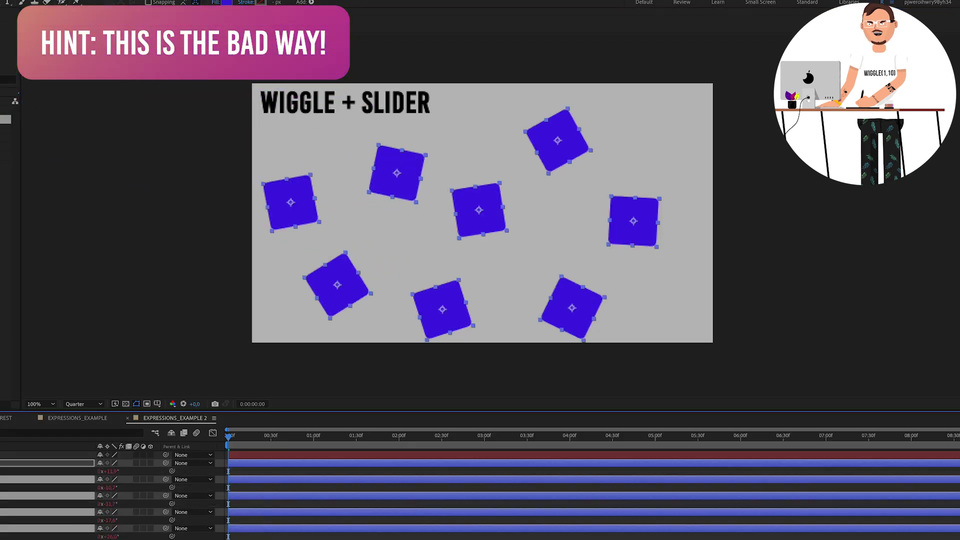
key("super+v")
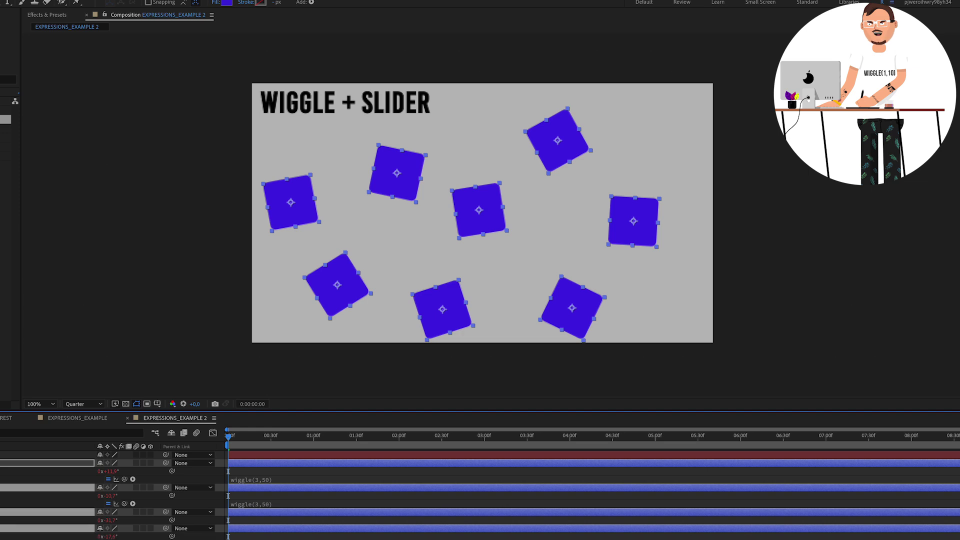
key("super+v")
key("super+v")
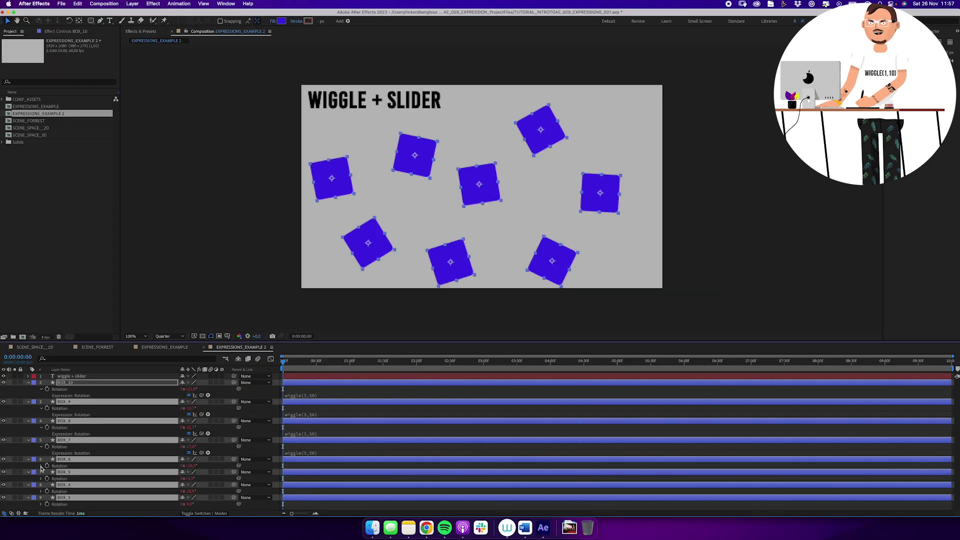
type("wiggle(3,50)")
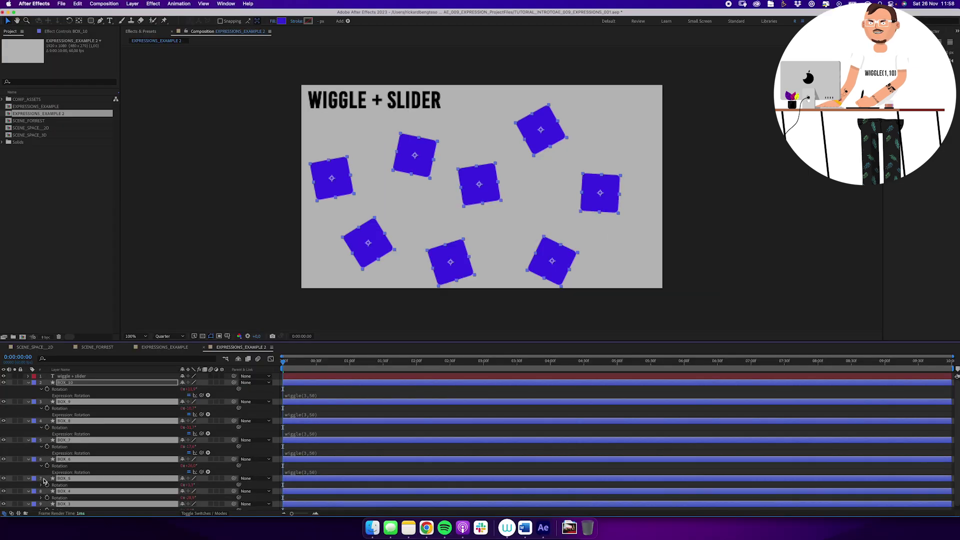
key("super+v")
type("wiggle(3,50)")
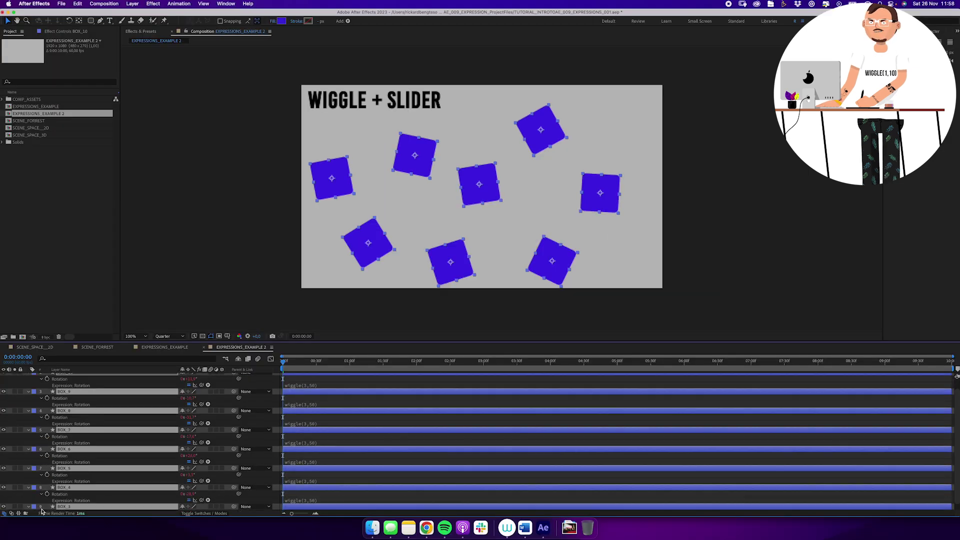
scroll(20, 461, "down", 1)
key("super+v")
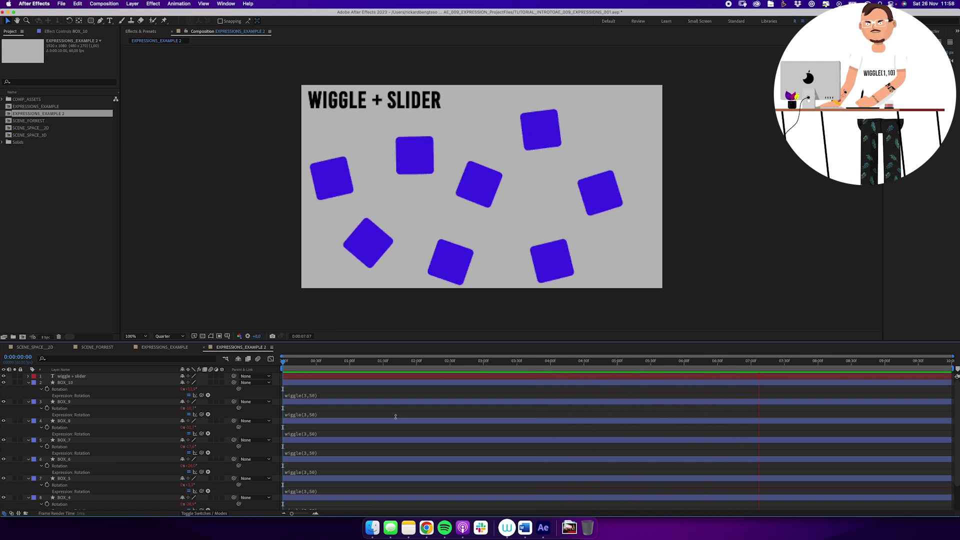
key("space")
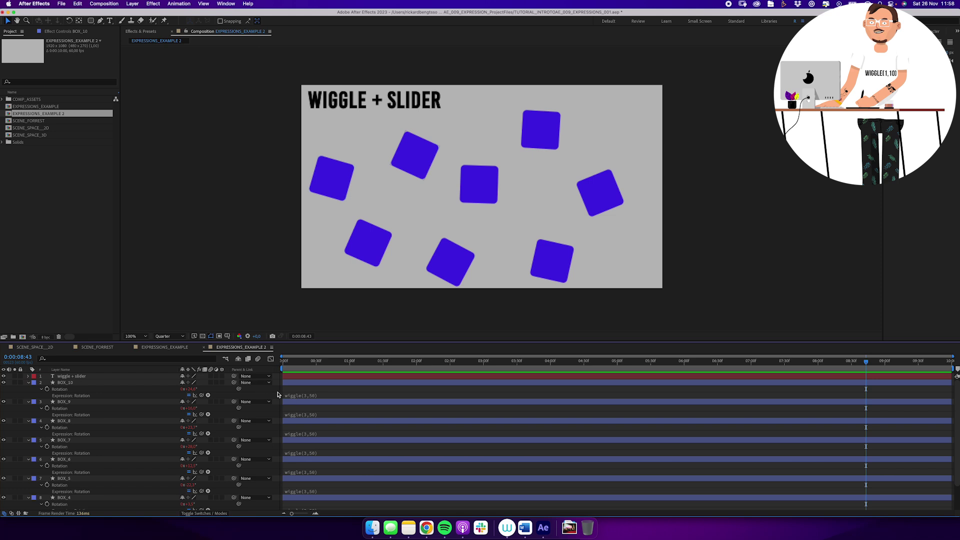
Change BOX_10's Rotation expression to wiggle(5,500) and preview it.
left_click(300, 385)
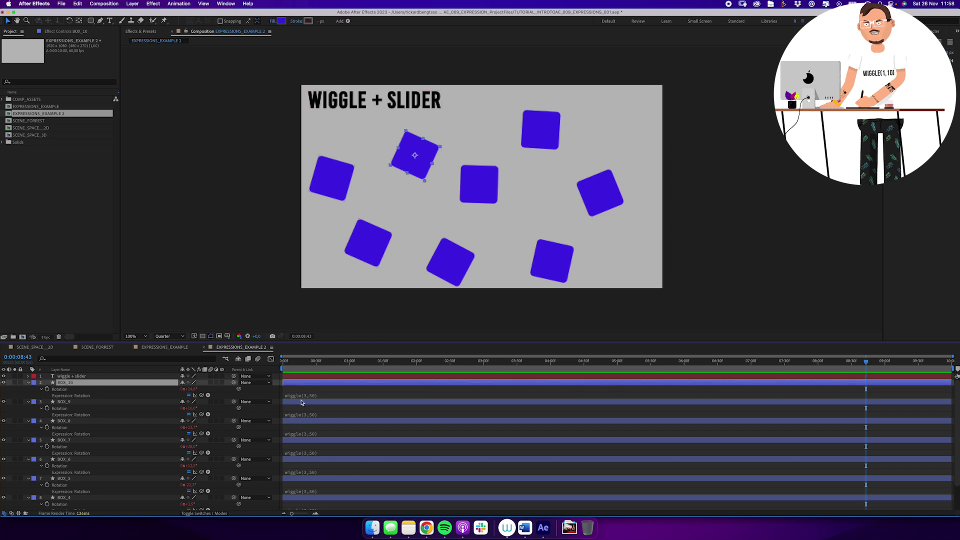
left_click(320, 395)
left_click(322, 395)
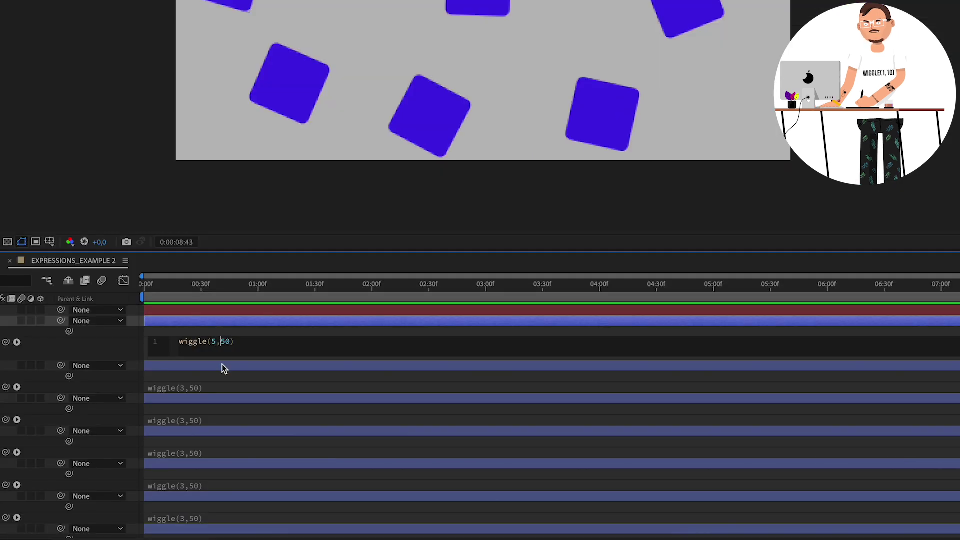
type("0")
left_click(132, 351)
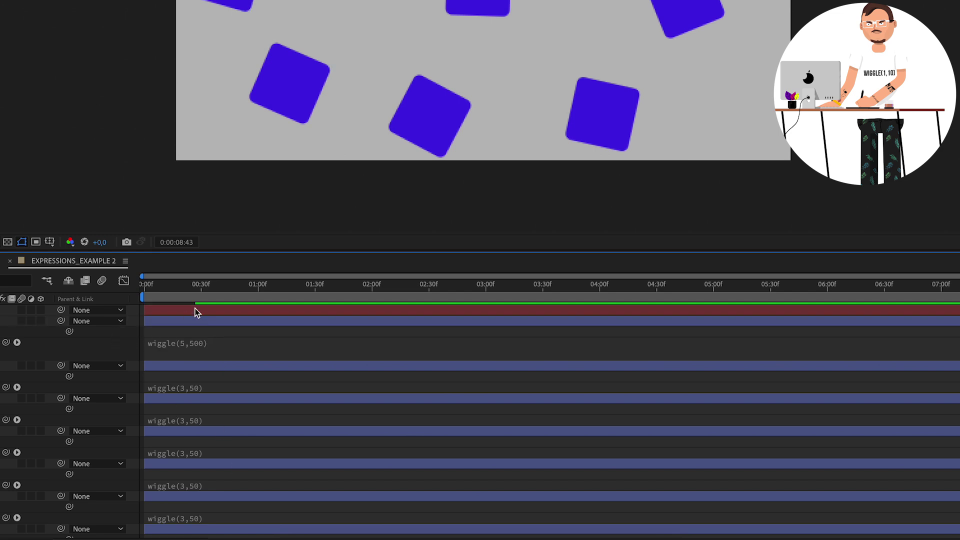
left_click(113, 290)
key("space")
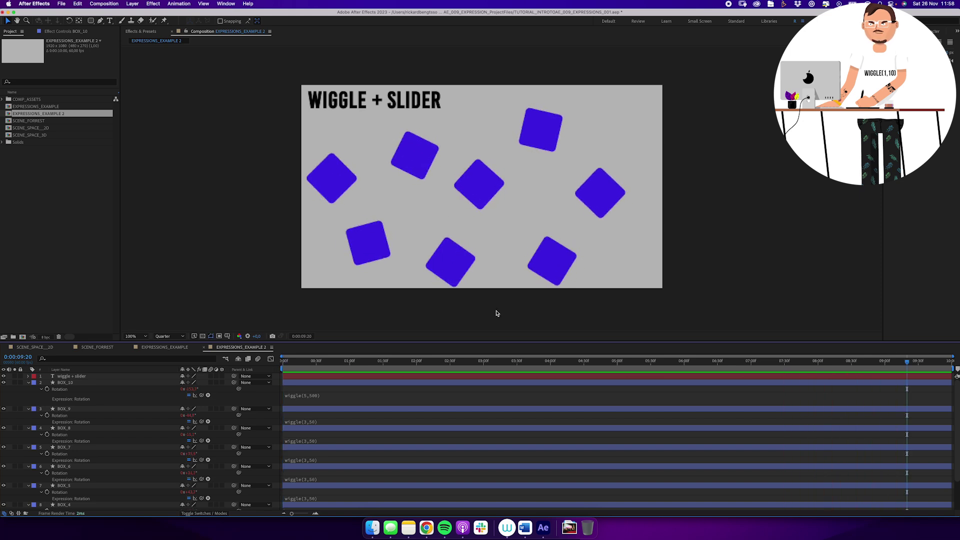
Copy BOX_10's wiggle(5,500) expression and paste it over the Rotation expressions of the box layers directly below, starting with BOX_9.
left_click(308, 401)
key("ctrl+c")
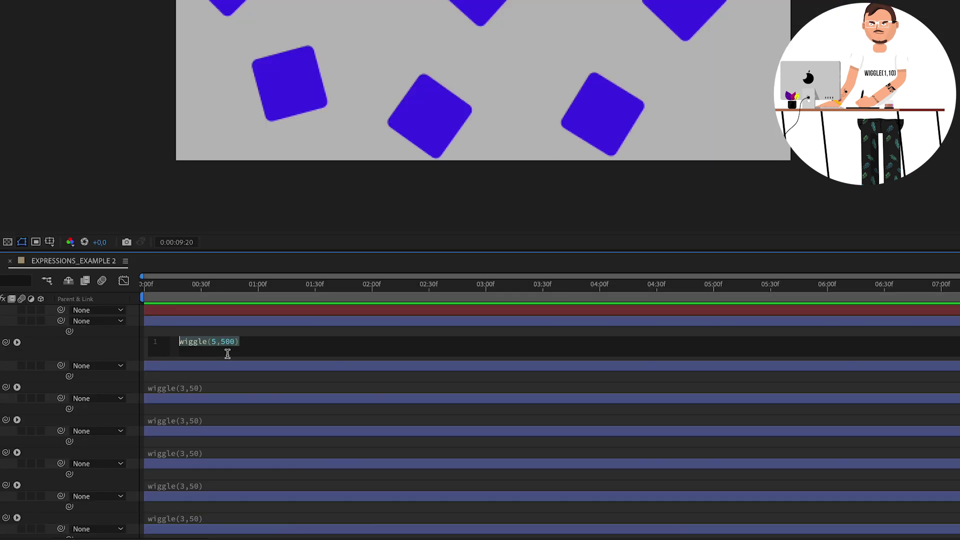
left_click(202, 388)
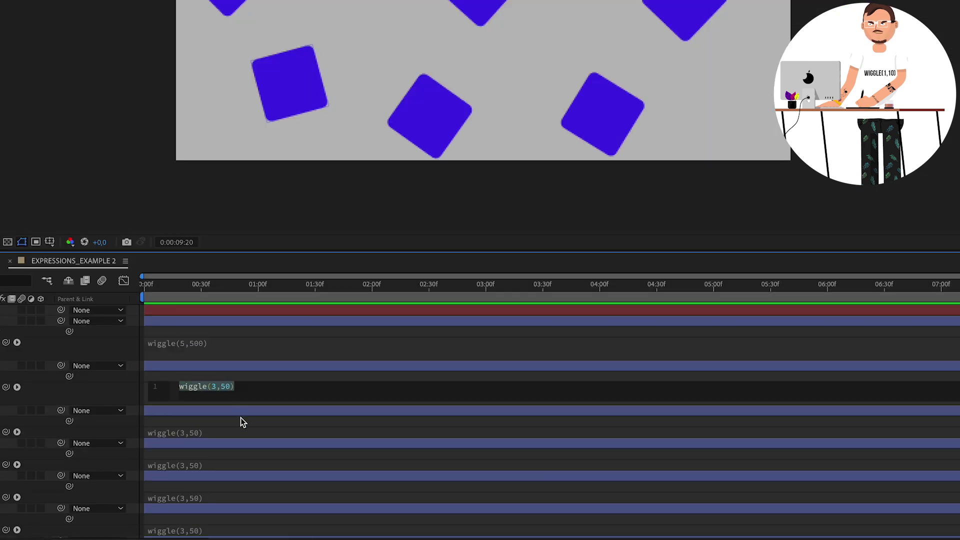
key("ctrl+v")
left_click(205, 432)
key("ctrl+v")
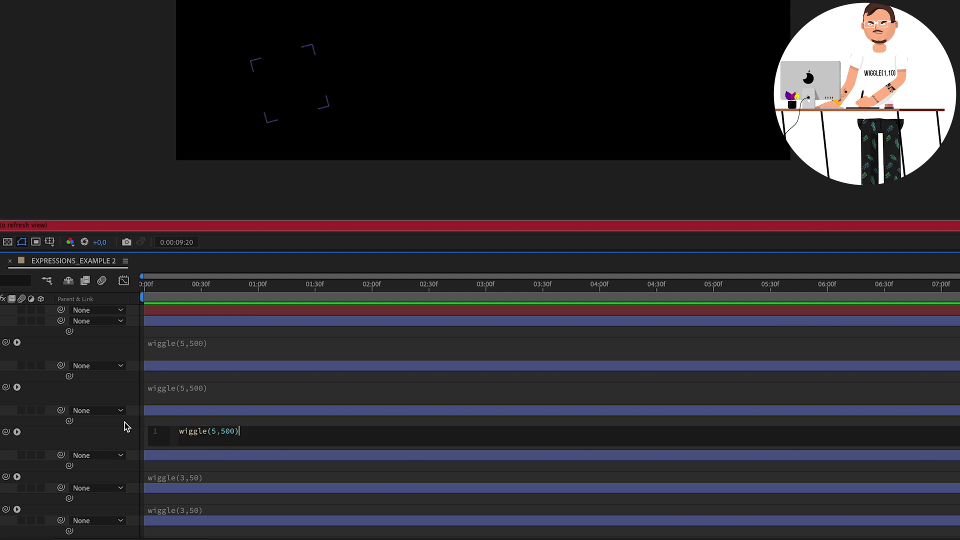
scroll(180, 420, "down", 2)
left_click(193, 446)
key("ctrl+v")
scroll(128, 439, "down", 2)
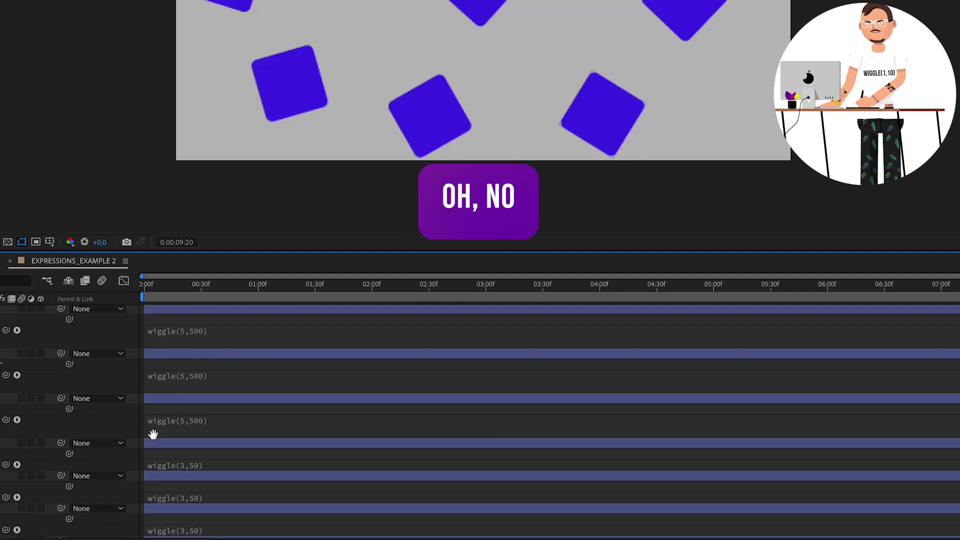
left_click(128, 418)
scroll(150, 435, "down", 1)
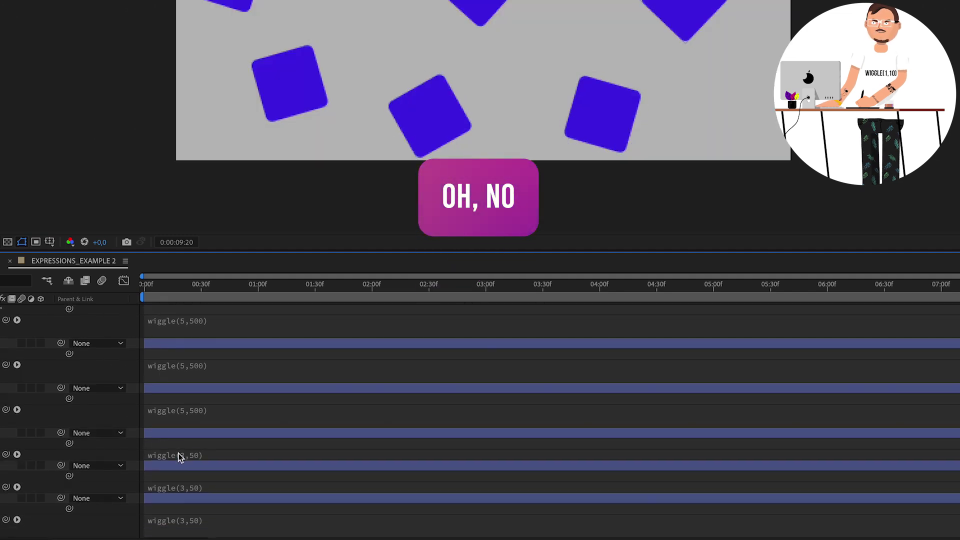
Paste wiggle(5,500) over the remaining wiggle(3,50) Rotation expressions in the lower box layers.
left_click(178, 453)
key("ctrl+v")
scroll(124, 478, "down", 1)
left_click(181, 488)
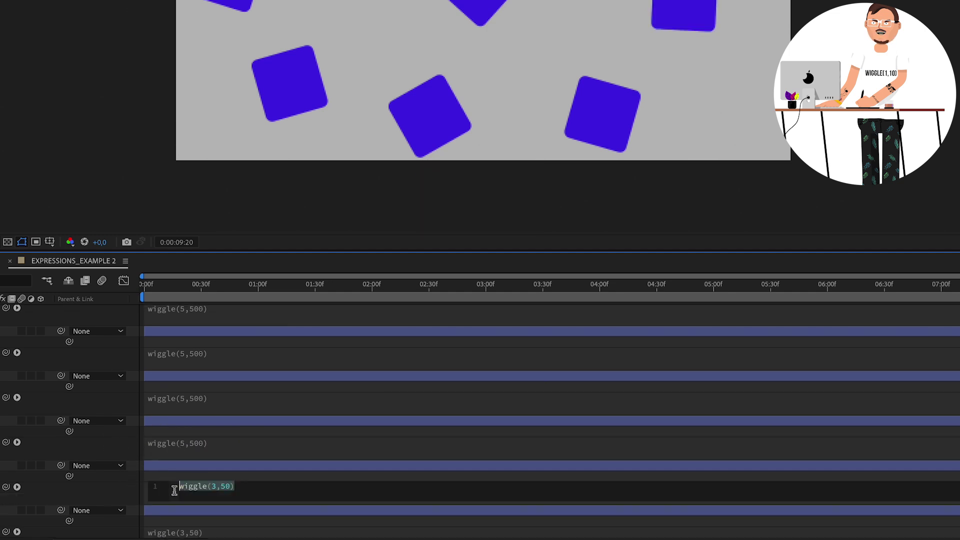
key("ctrl+v")
left_click(106, 478)
scroll(106, 478, "down", 1)
left_click(168, 519)
key("ctrl+v")
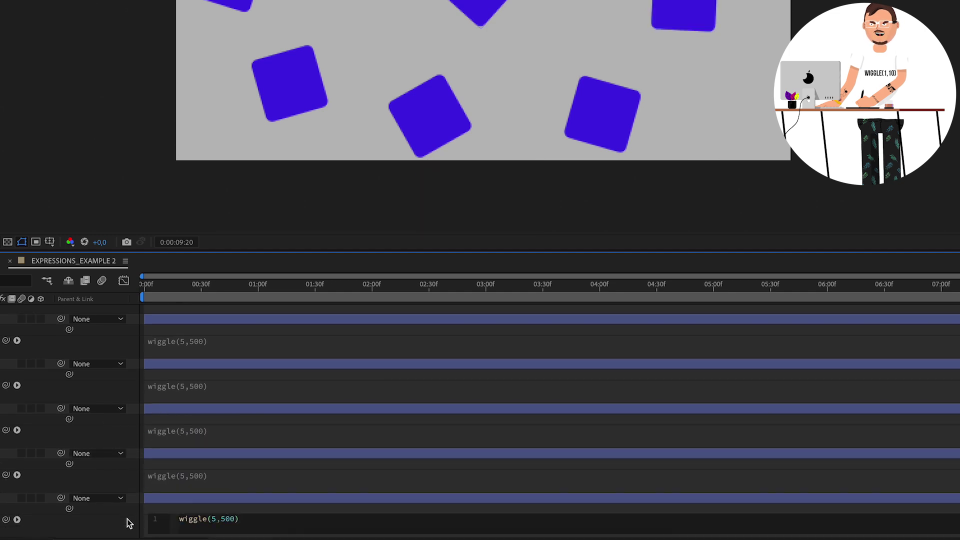
left_click(127, 518)
scroll(193, 390, "up", 1)
Delete all box layers except BOX_10.
left_click(200, 323)
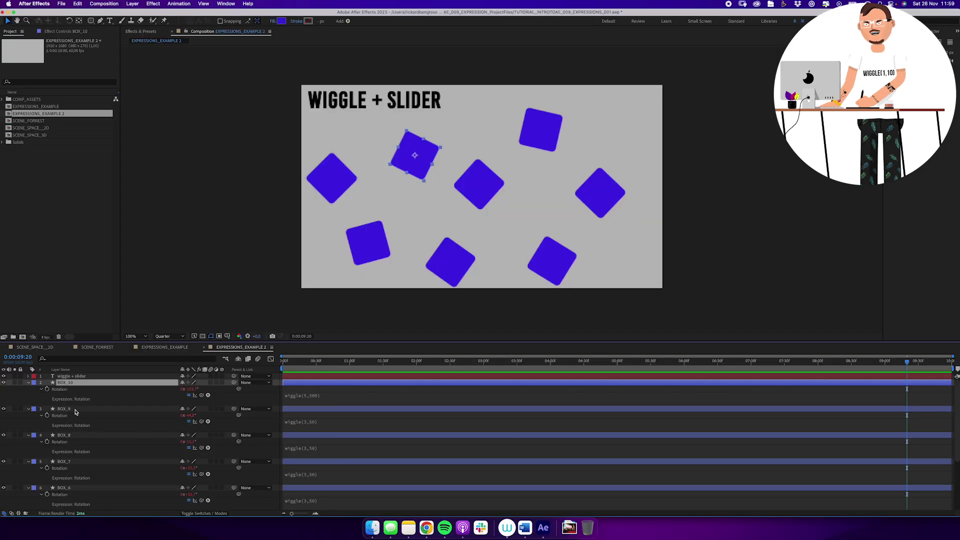
left_click(75, 411)
scroll(75, 440, "down", 3)
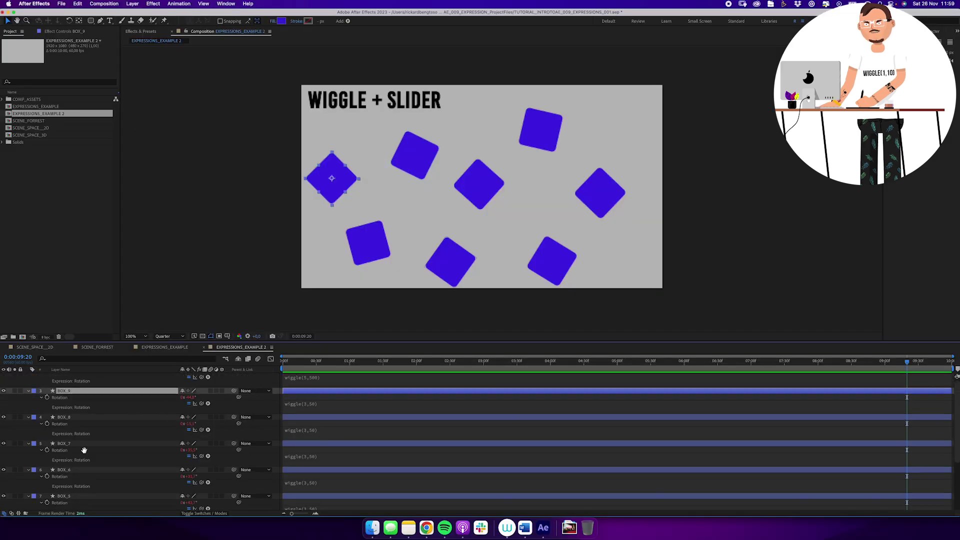
left_click(70, 490, "shift")
key("Delete")
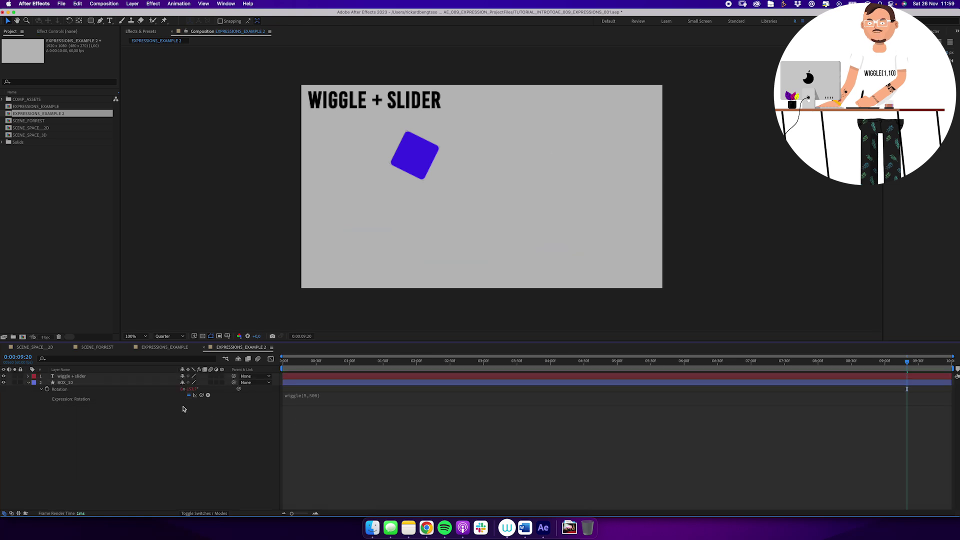
Duplicate BOX_10 eight times and distribute the copies across the composition.
left_click(77, 383)
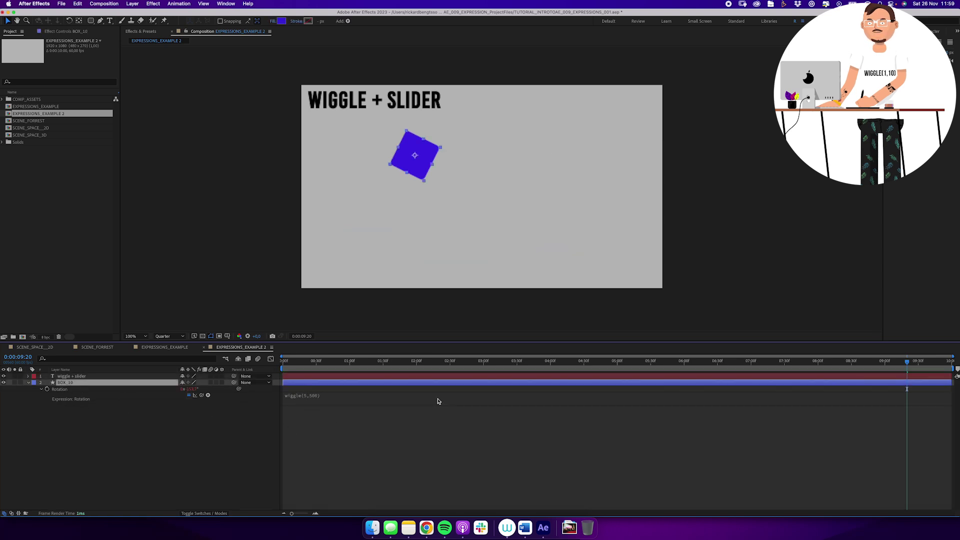
key("super+d")
left_click_drag(418, 158, 506, 127)
key("super+d")
key("super+d")
key("super+d")
key("super+d")
key("super+d")
key("super+d")
key("super+d")
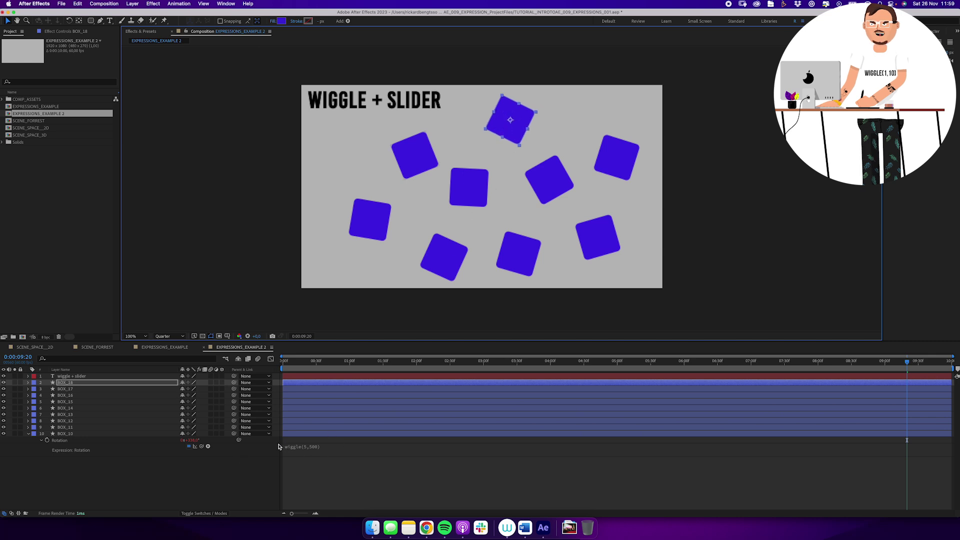
Select all box layers, reveal the Rotation expressions of the first four, and preview the animation.
left_click(72, 436, "shift")
key("r")
left_click(40, 390)
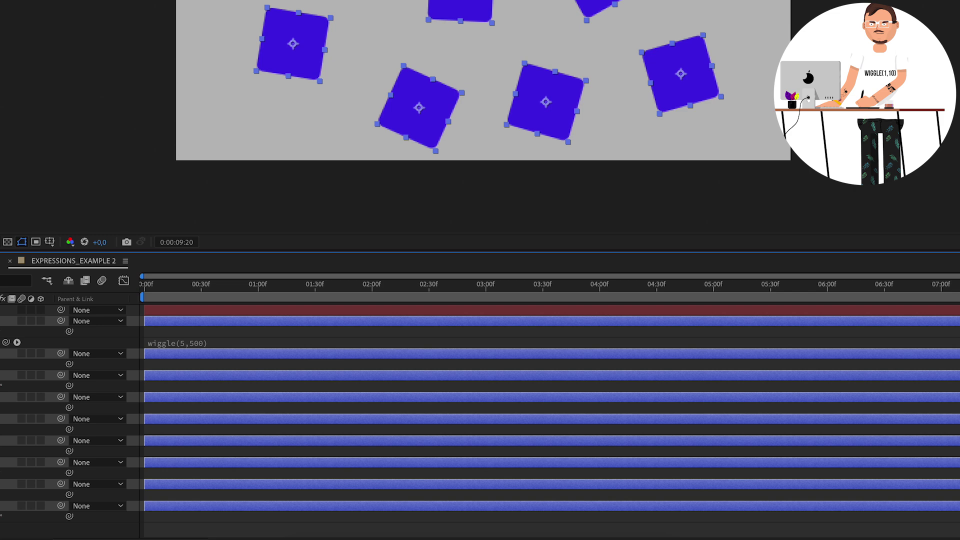
left_click(42, 408)
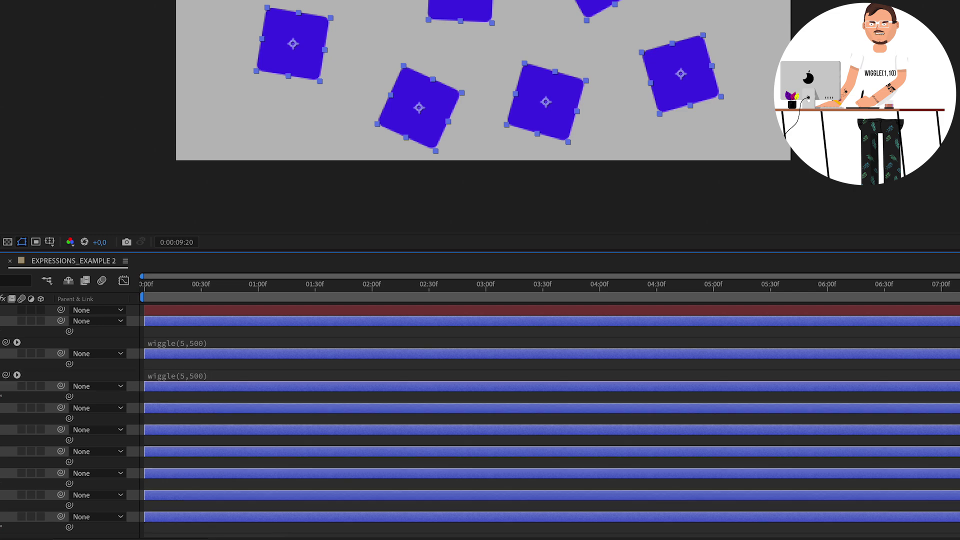
left_click(41, 428)
left_click(41, 447)
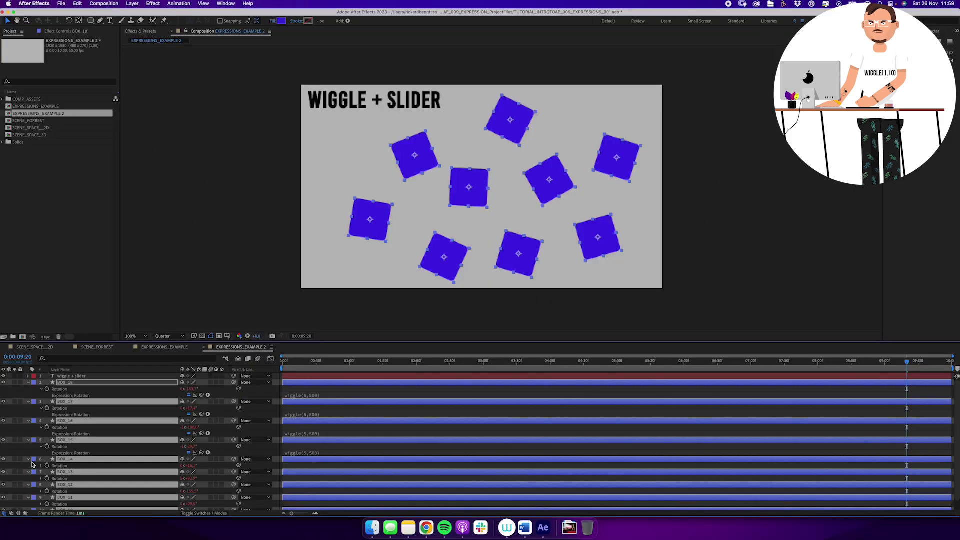
key("space")
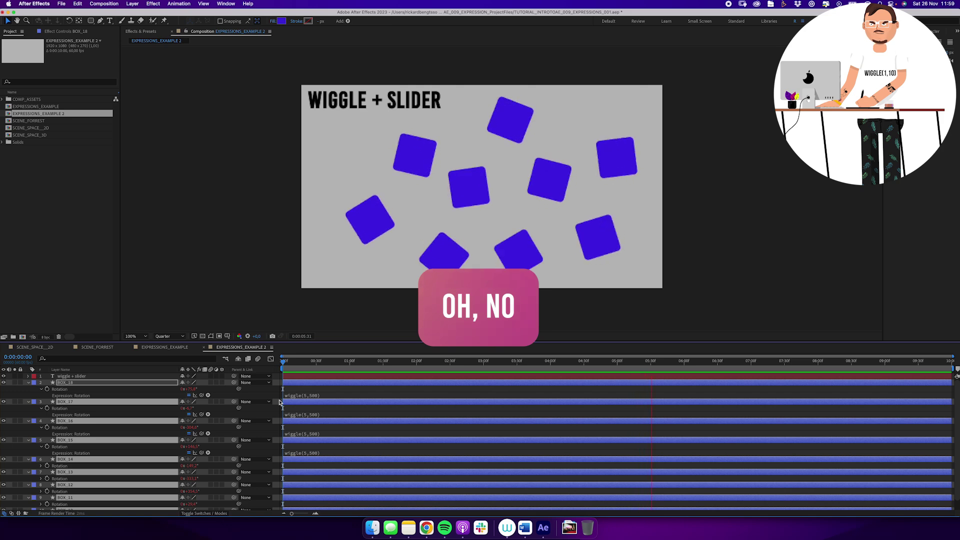
Stop the preview, change BOX_18's Rotation expression to wiggle(1,80), and preview the animation again.
key("space")
left_click(310, 396)
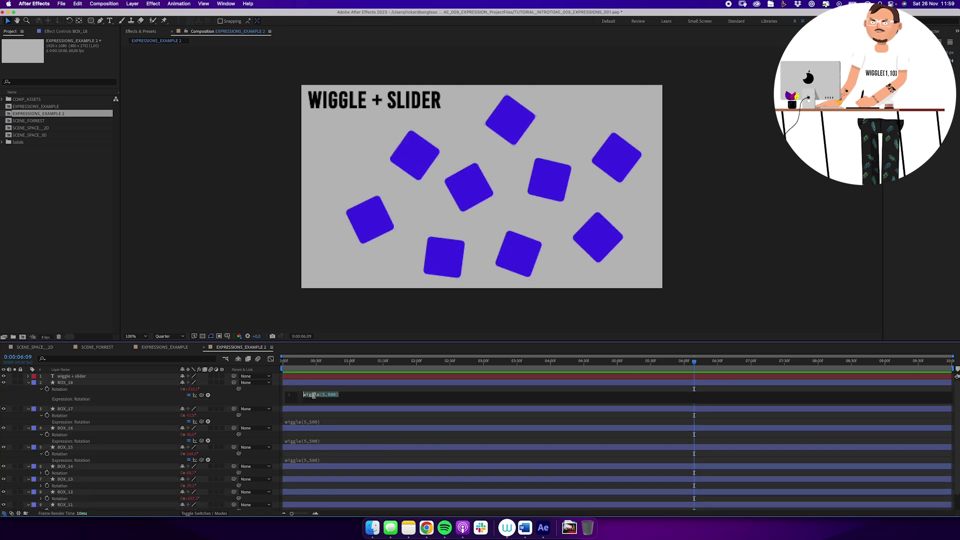
key("Right")
key("Left")
key("Left")
key("Left")
key("Left")
key("Left")
key("Left")
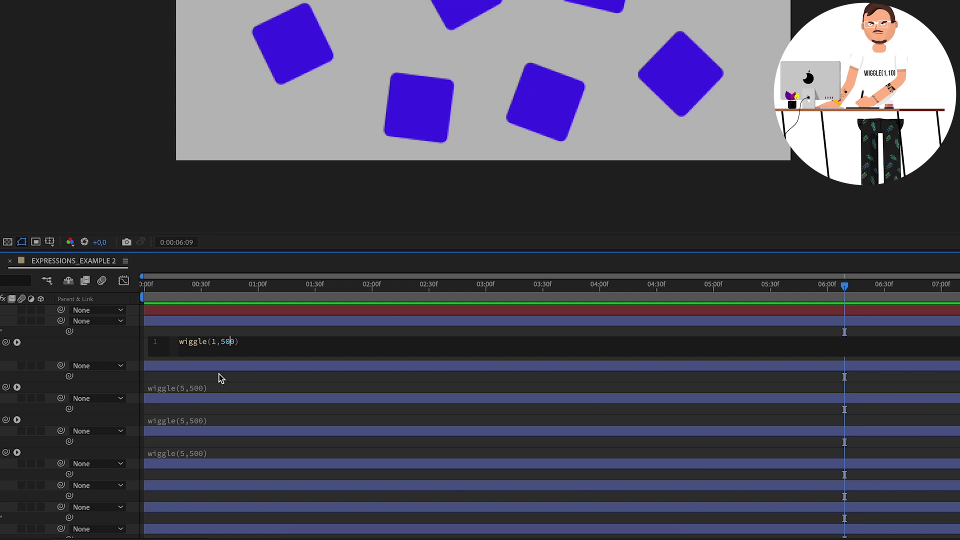
key("BackSpace")
key("BackSpace")
type("8")
left_click(182, 324)
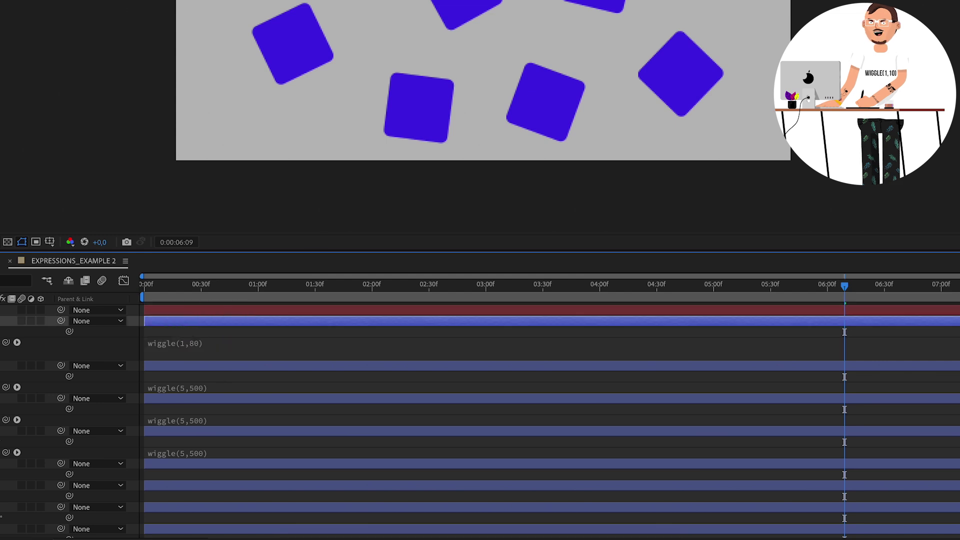
key("space")
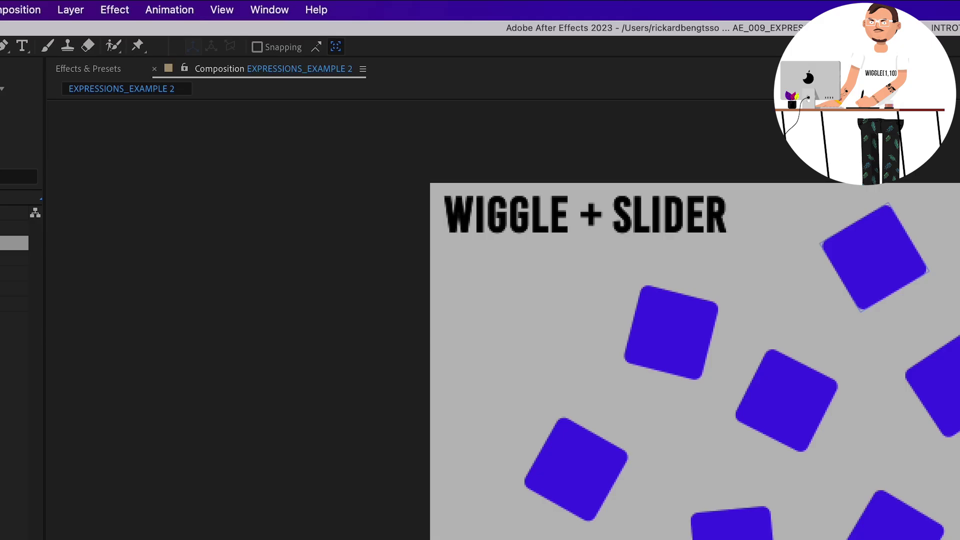
Create a new null object layer and rename it CONTROL.
left_click(75, 10)
mouse_move(75, 34)
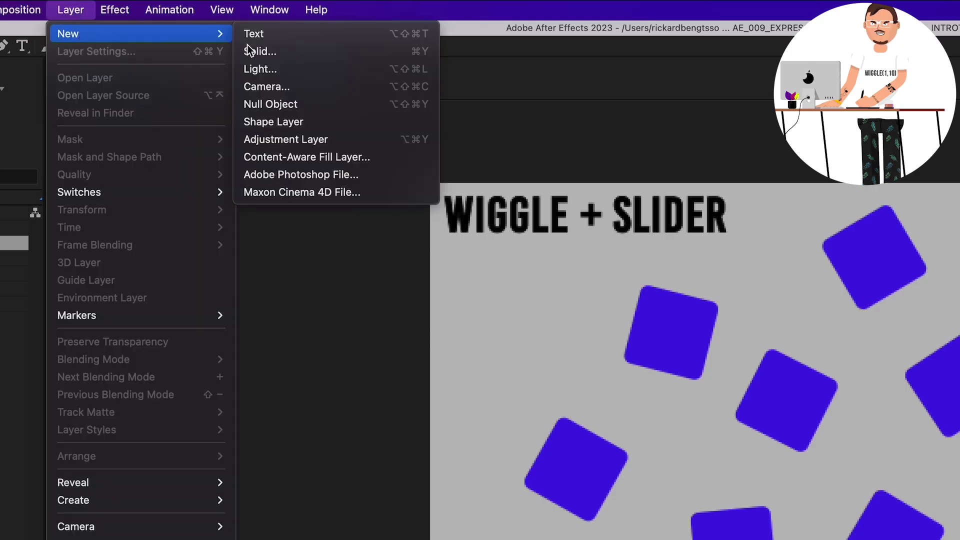
left_click(321, 108)
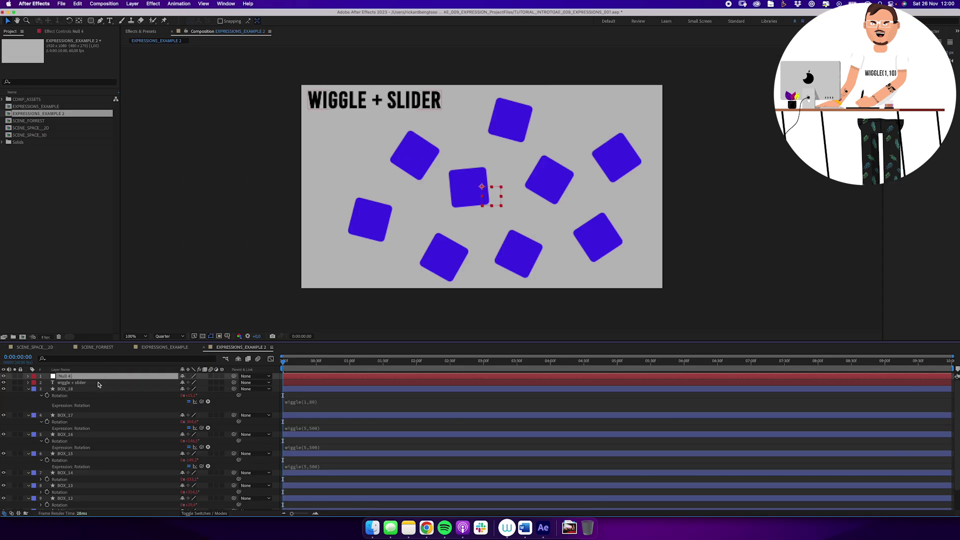
key("Return")
type("CONTROL")
key("Return")
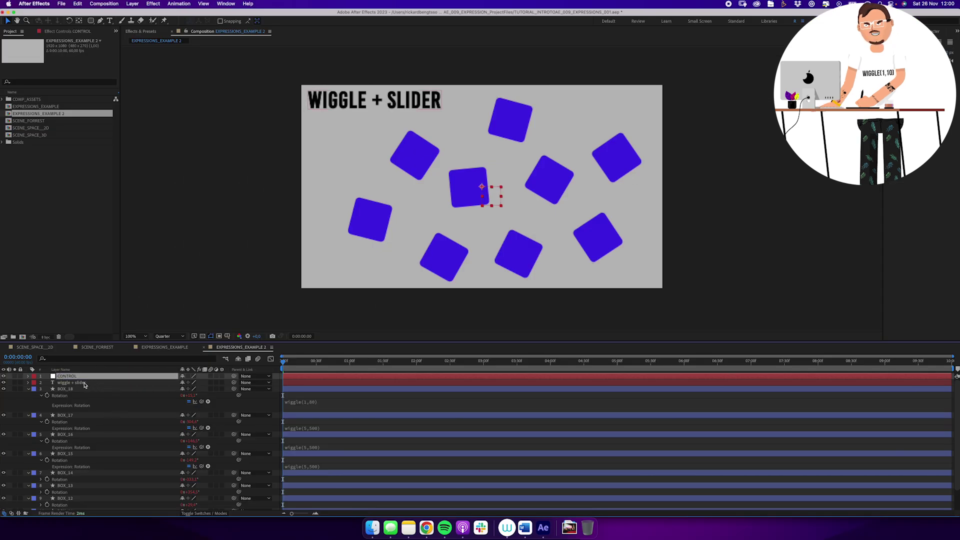
Apply a Slider Control expression effect to the CONTROL layer and duplicate that effect once.
left_click(154, 3)
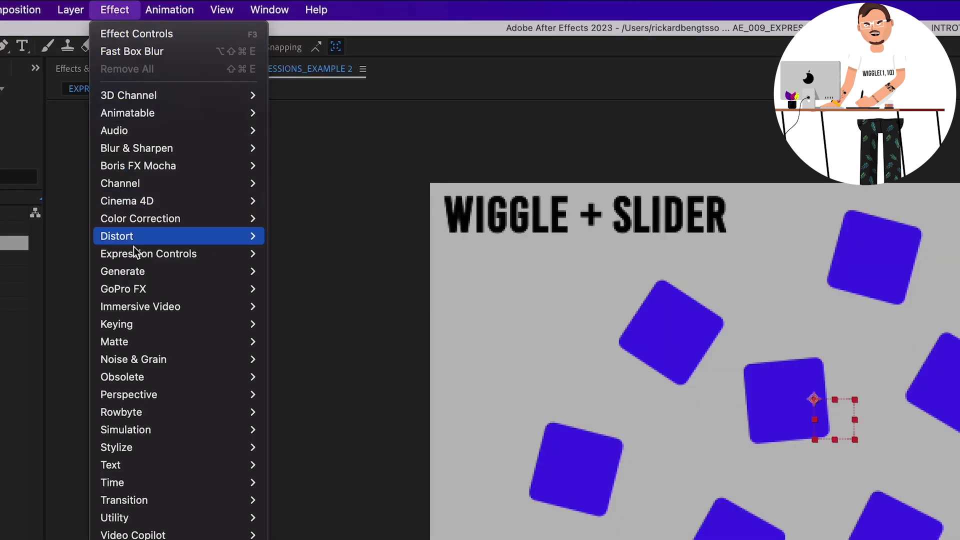
mouse_move(180, 125)
mouse_move(182, 253)
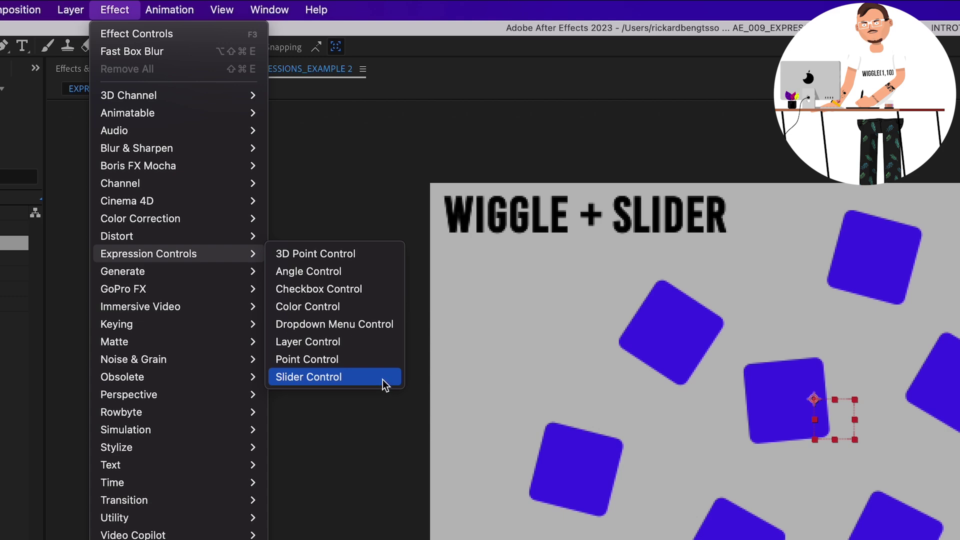
left_click(363, 378)
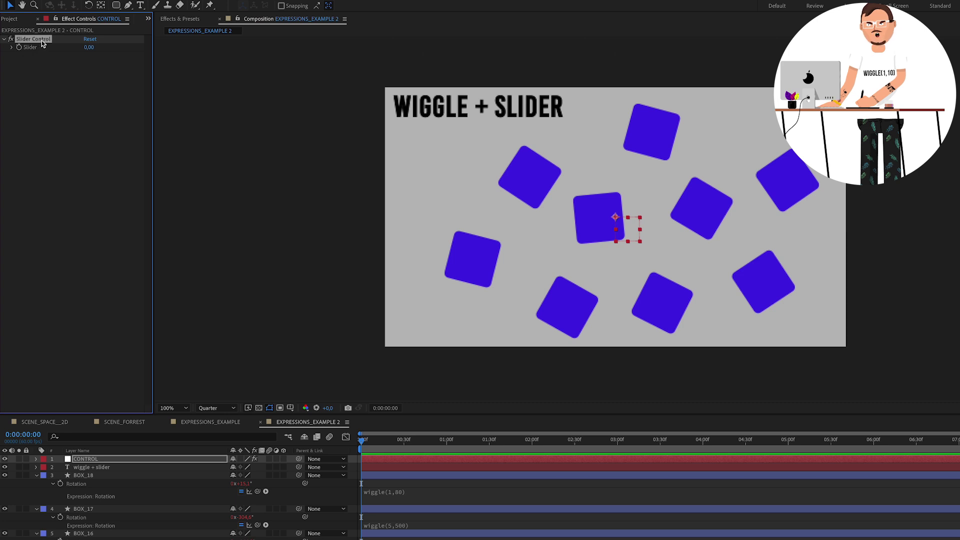
key("ctrl+d")
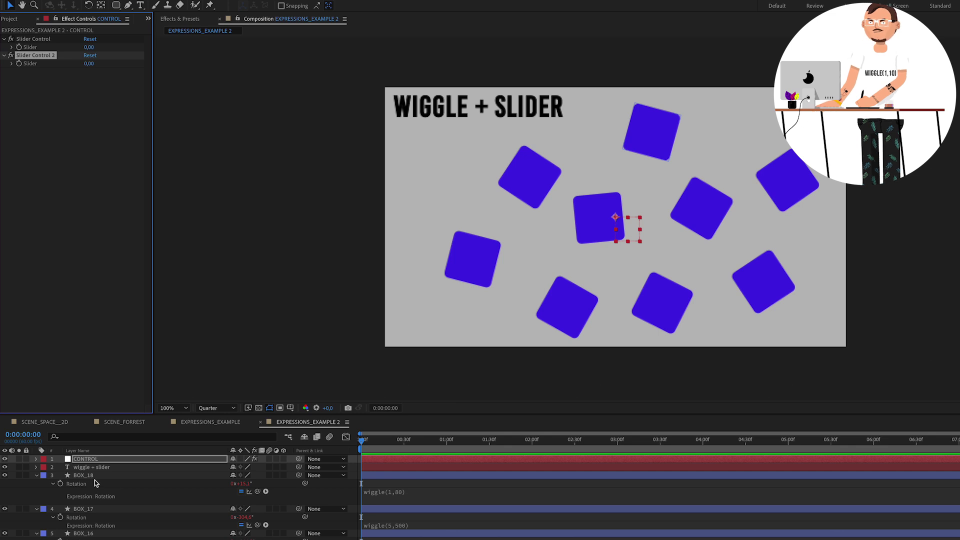
Rename the CONTROL layer's two slider effects FREQUENCY and AMPLITUDE, and lock the effect controls view to that layer.
left_click(44, 45)
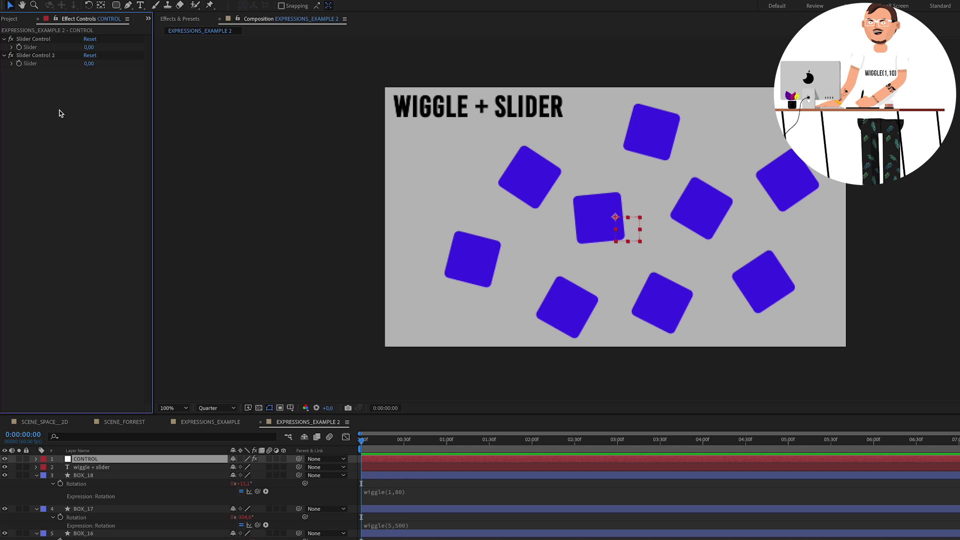
left_click(34, 39)
key("Return")
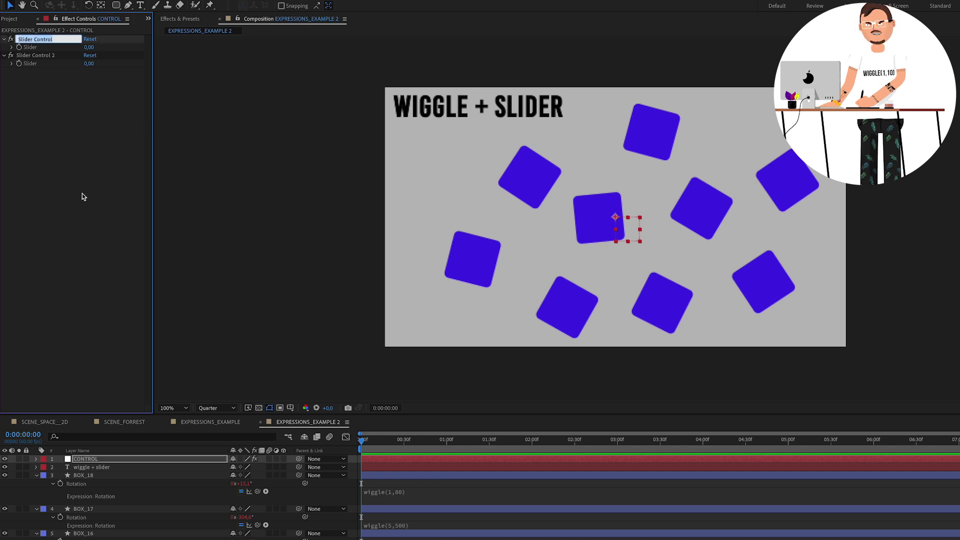
type("FREQUENCY")
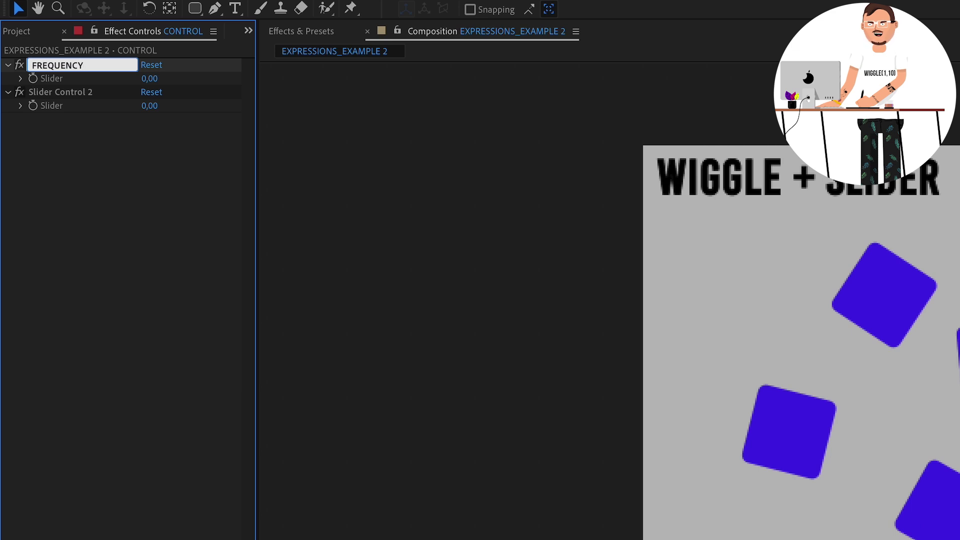
key("Return")
left_click(92, 98)
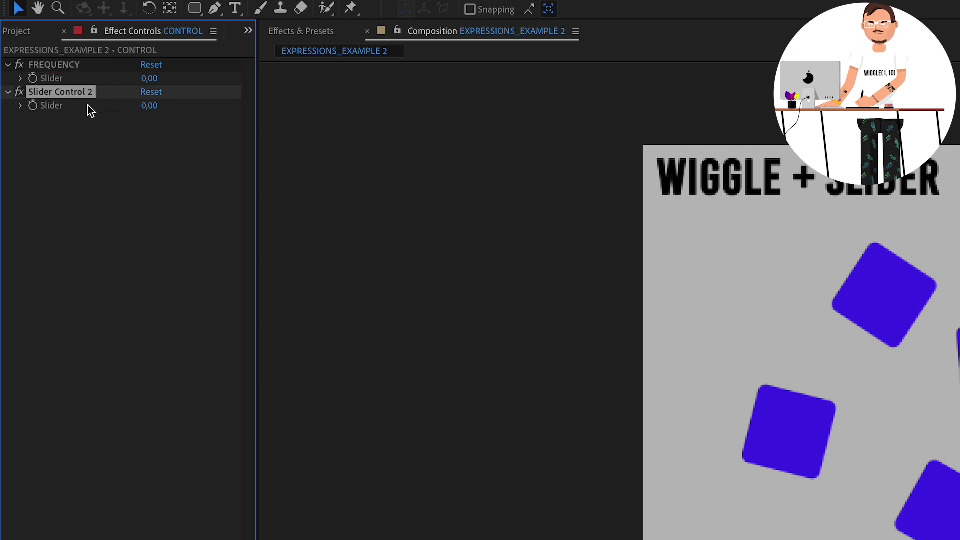
key("Return")
type("AMPLITUDE")
key("Return")
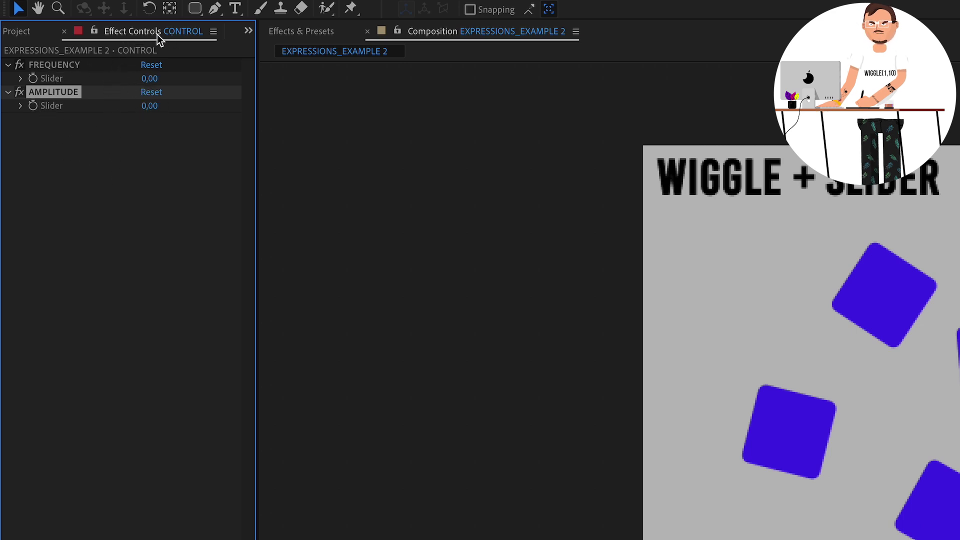
left_click(94, 31)
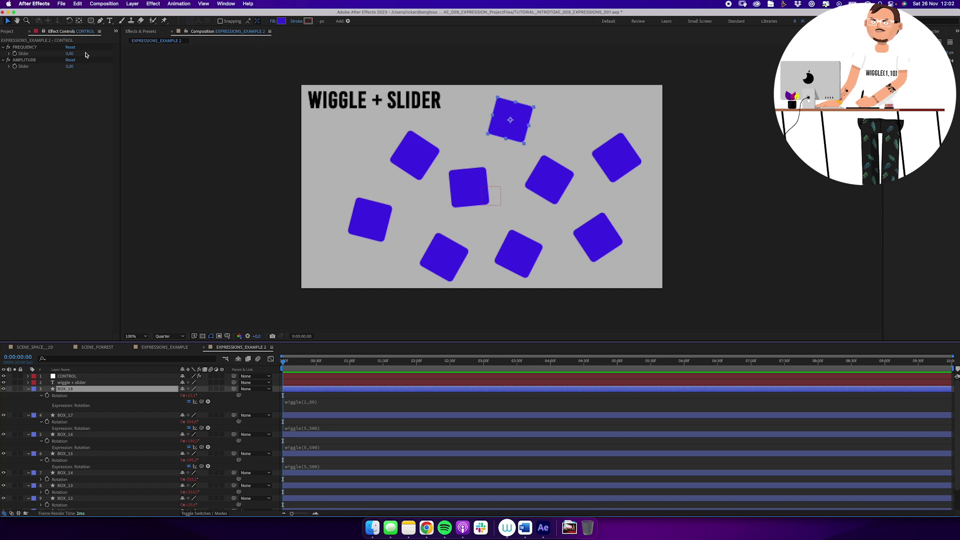
Replace the arguments in BOX_18's Rotation wiggle expression with the placeholder words frequency,amplitude.
left_click(311, 402)
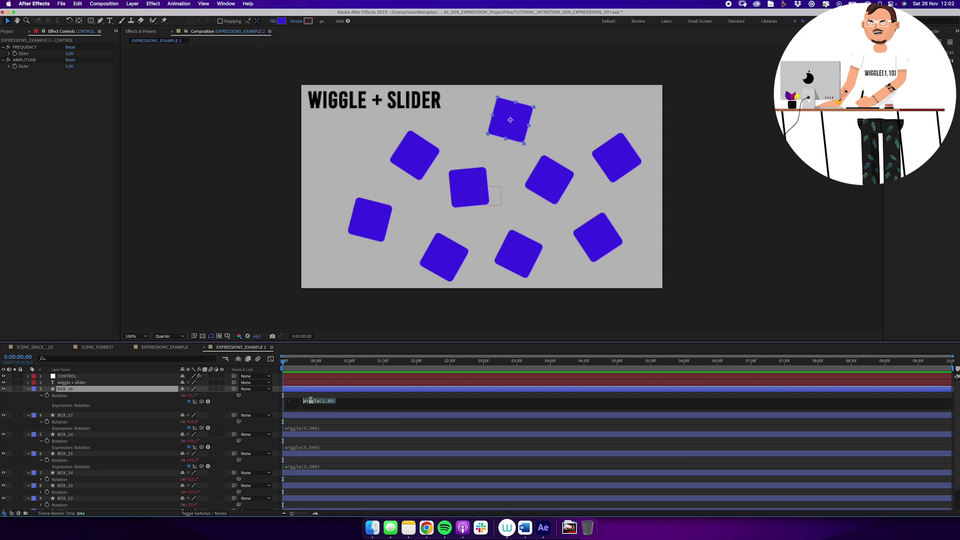
left_click(325, 403)
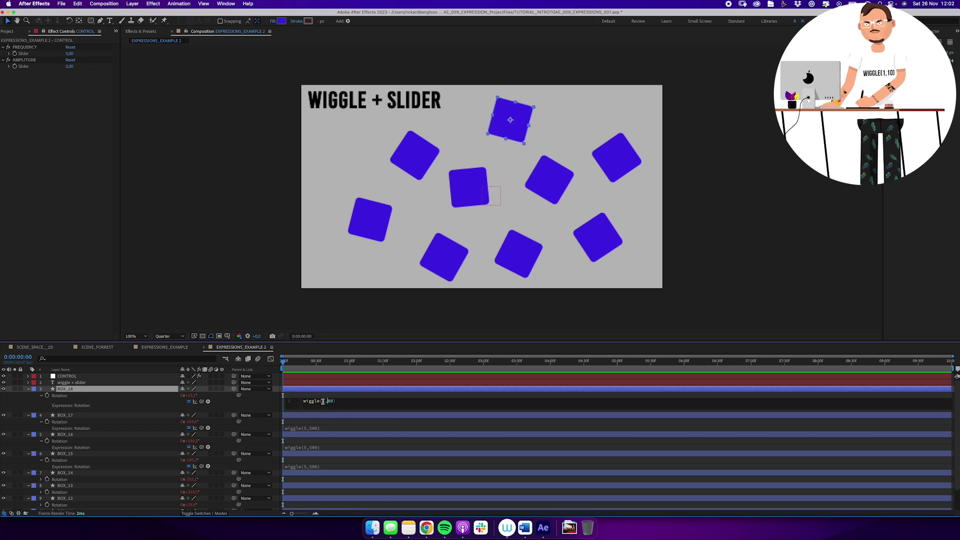
left_click_drag(323, 402, 334, 403)
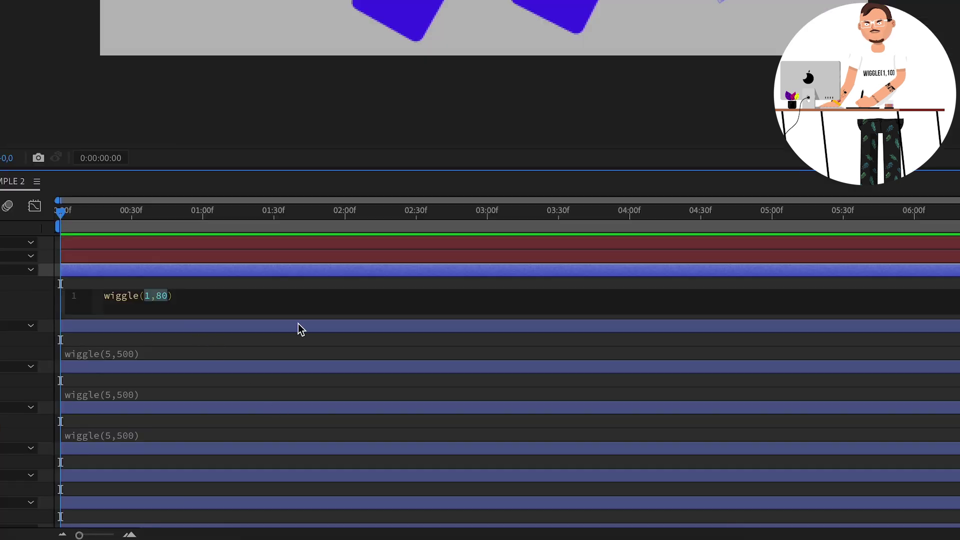
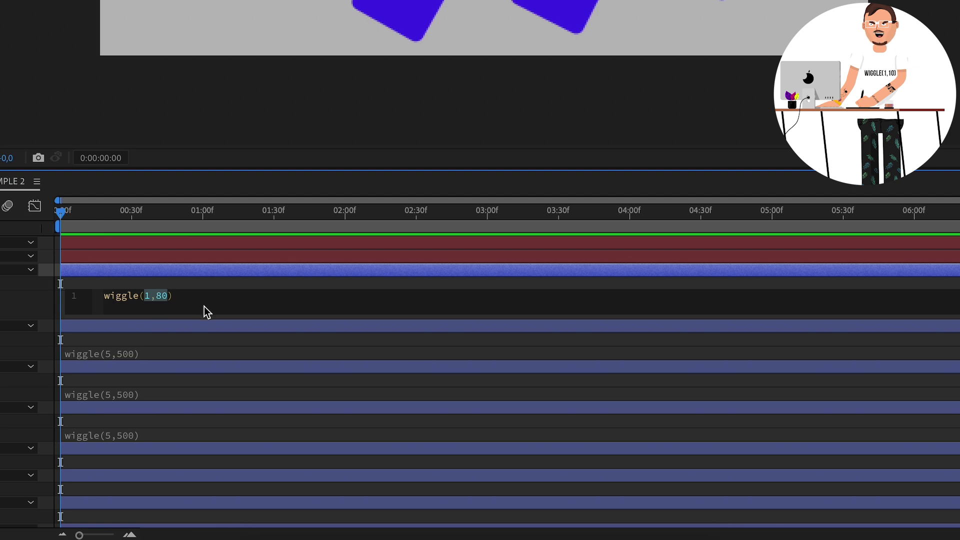
type("fre")
type("quen")
type("cy,amplitude")
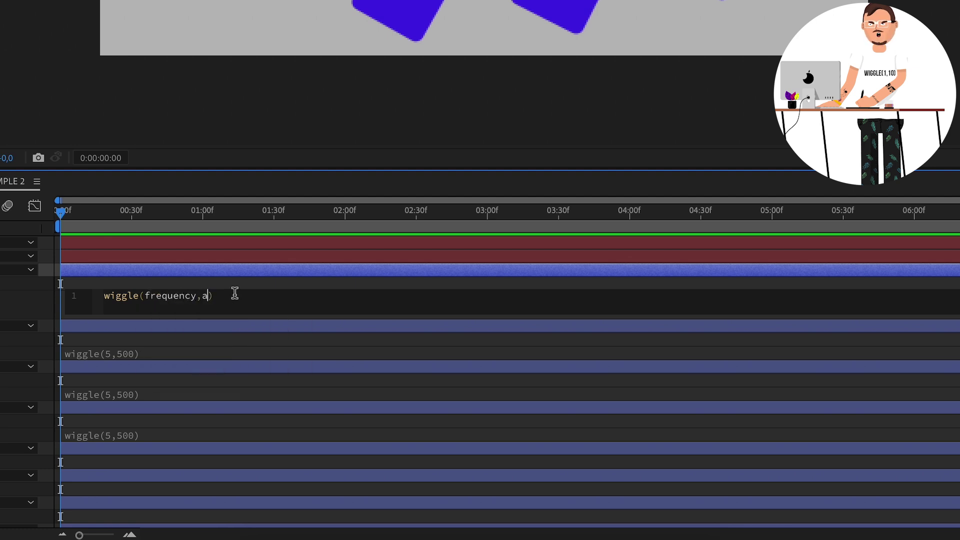
Clear the arguments in BOX_18's wiggle expression and pick-whip the first one to the FREQUENCY slider on CONTROL.
left_click_drag(144, 295, 255, 294)
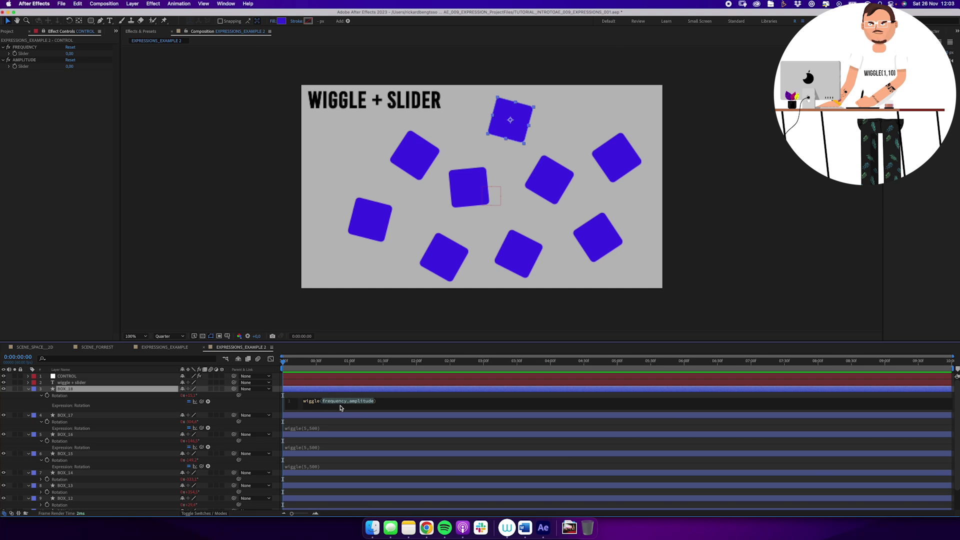
key("BackSpace")
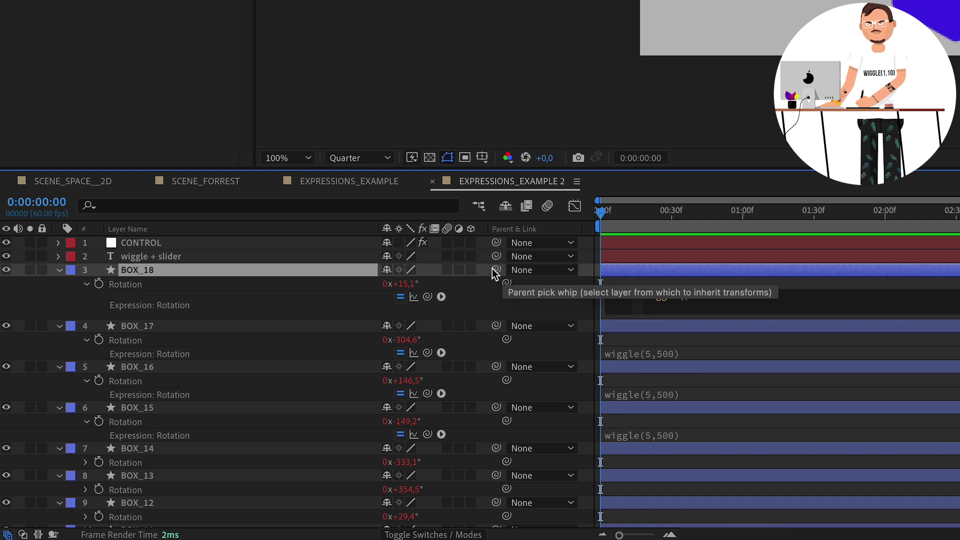
left_click(428, 298)
left_click_drag(430, 300, 29, 58)
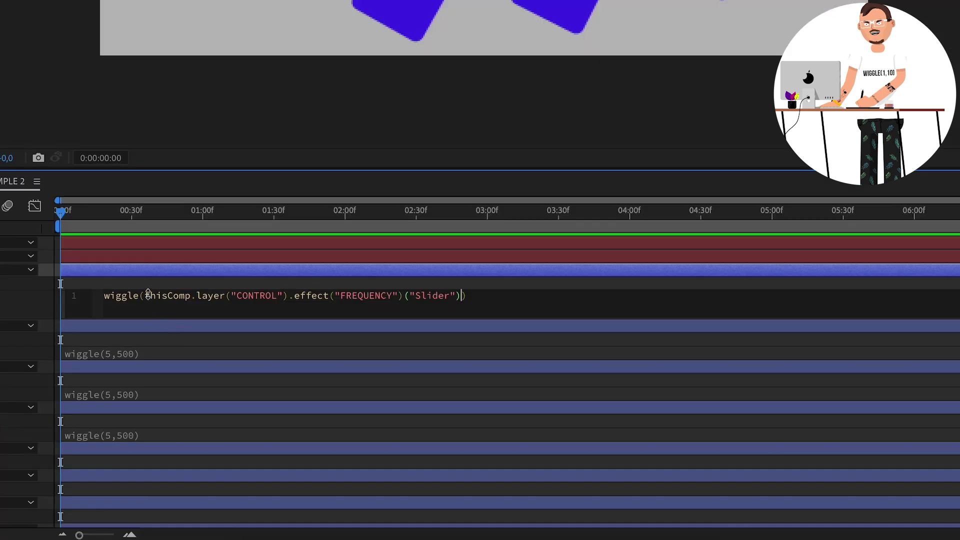
Examine the parts of BOX_18's wiggle expression that reference the CONTROL layer, the FREQUENCY effect and its Slider property.
left_click_drag(323, 400, 356, 401)
left_click_drag(217, 296, 461, 296)
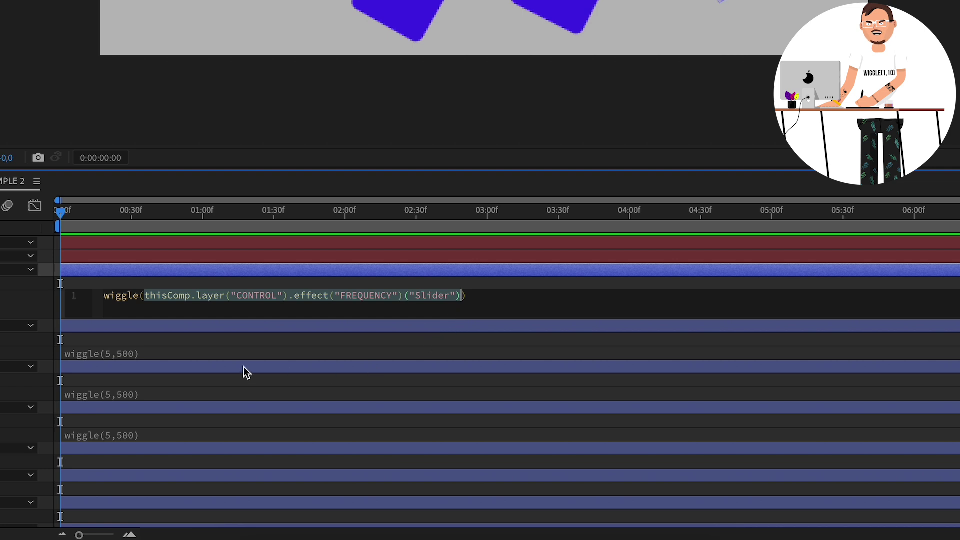
left_click(180, 281)
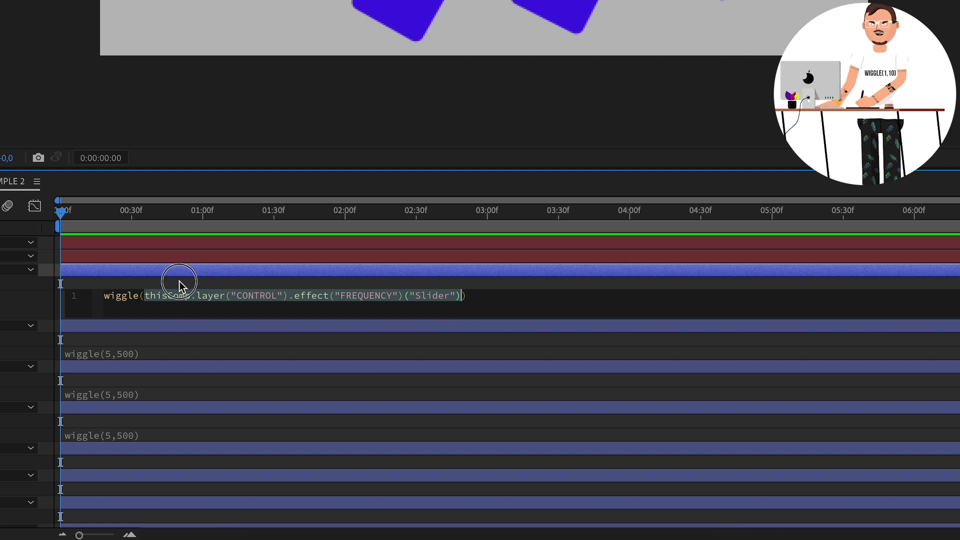
left_click(163, 294)
left_click(162, 294)
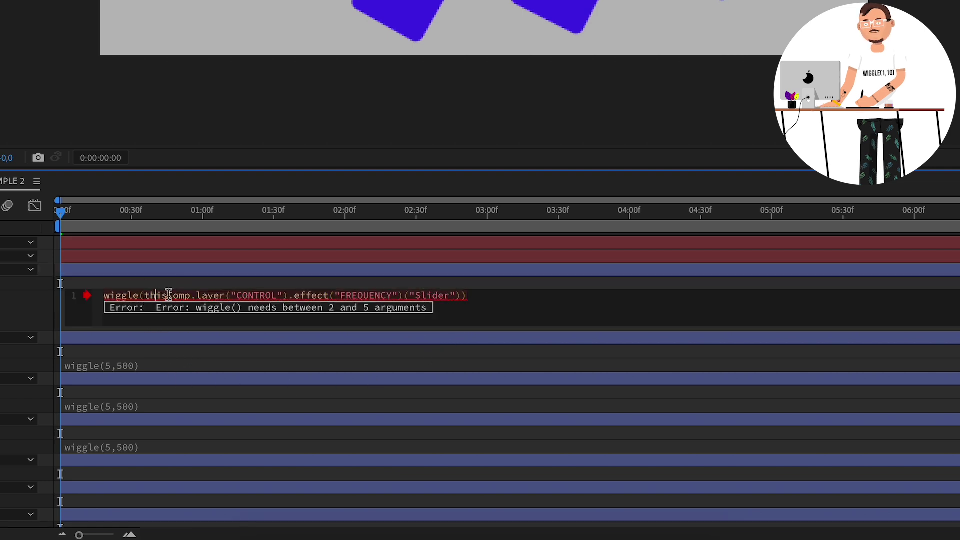
double_click(244, 295)
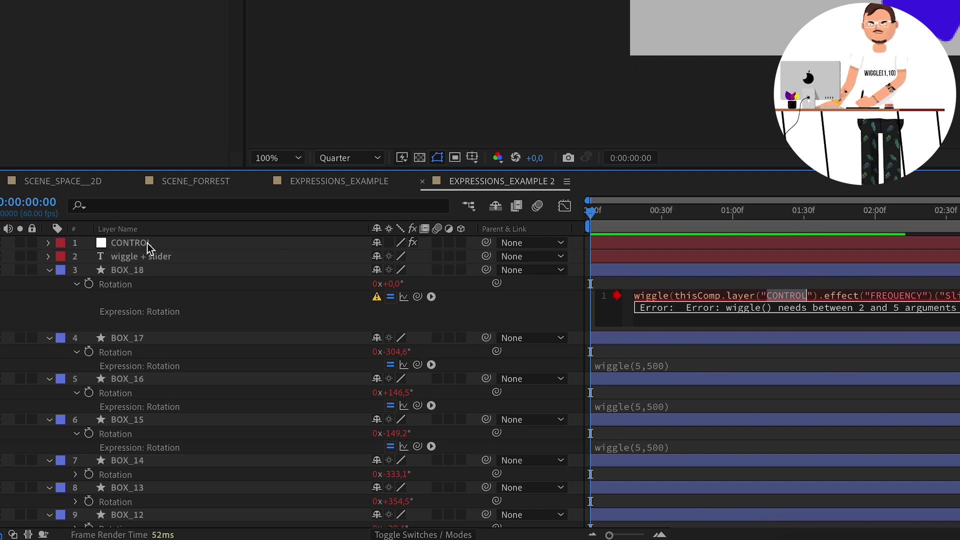
left_click(847, 300)
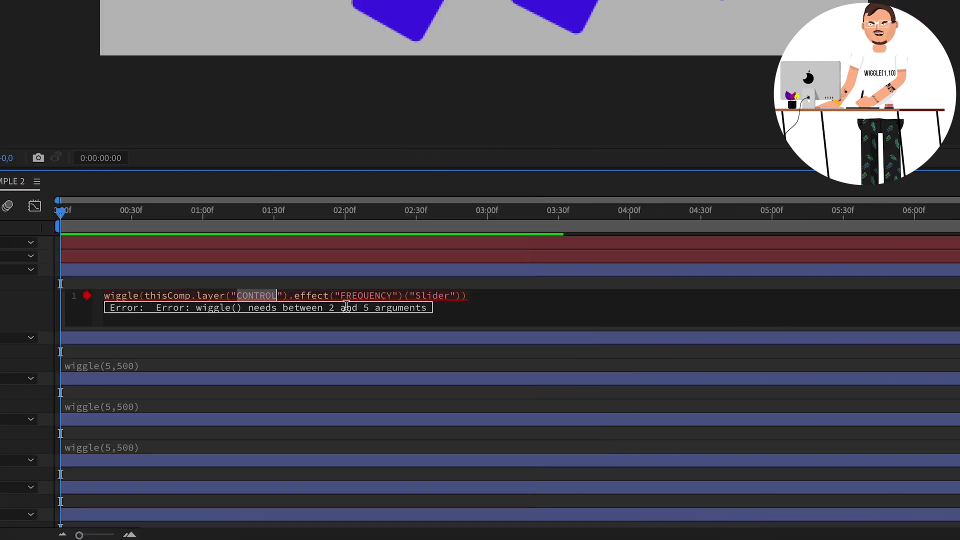
left_click(845, 299)
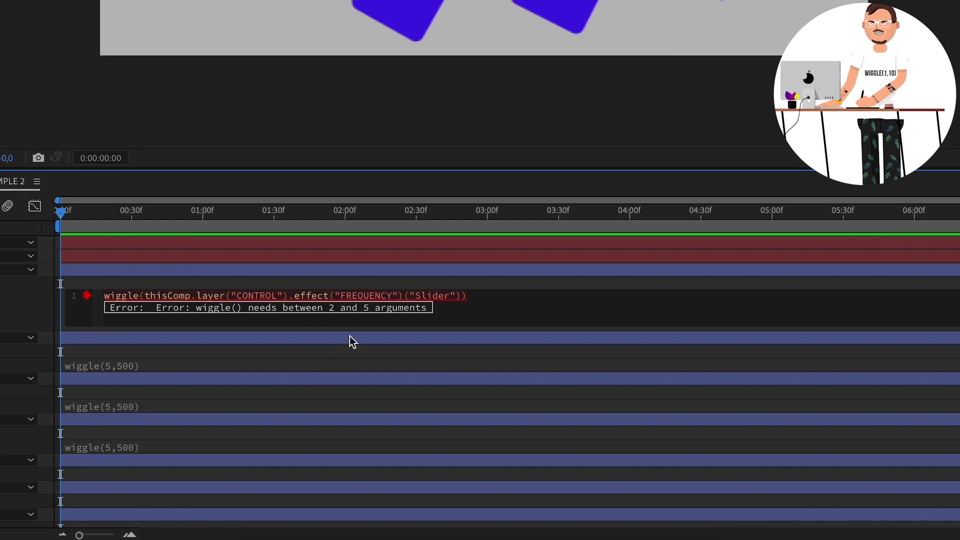
left_click_drag(340, 295, 393, 296)
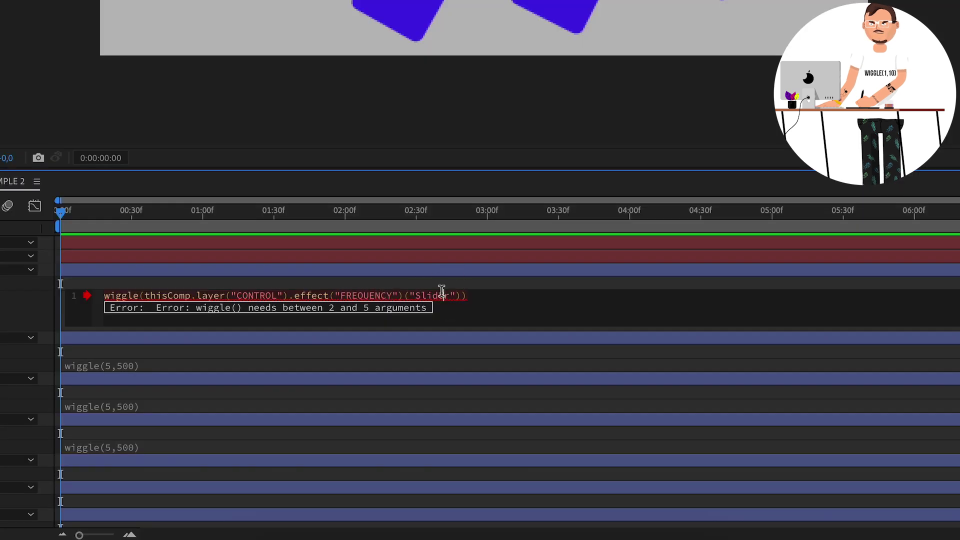
type("er\")")
double_click(156, 295)
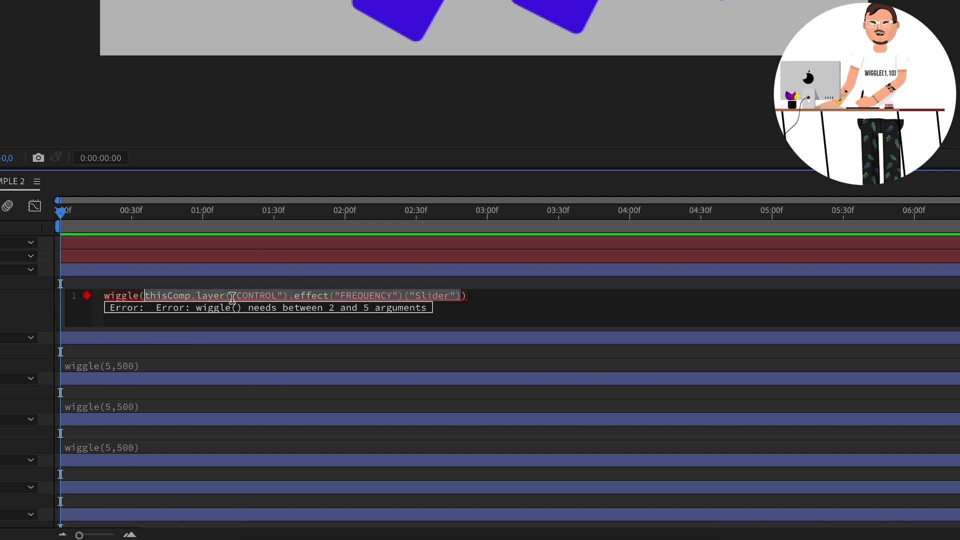
key("Right")
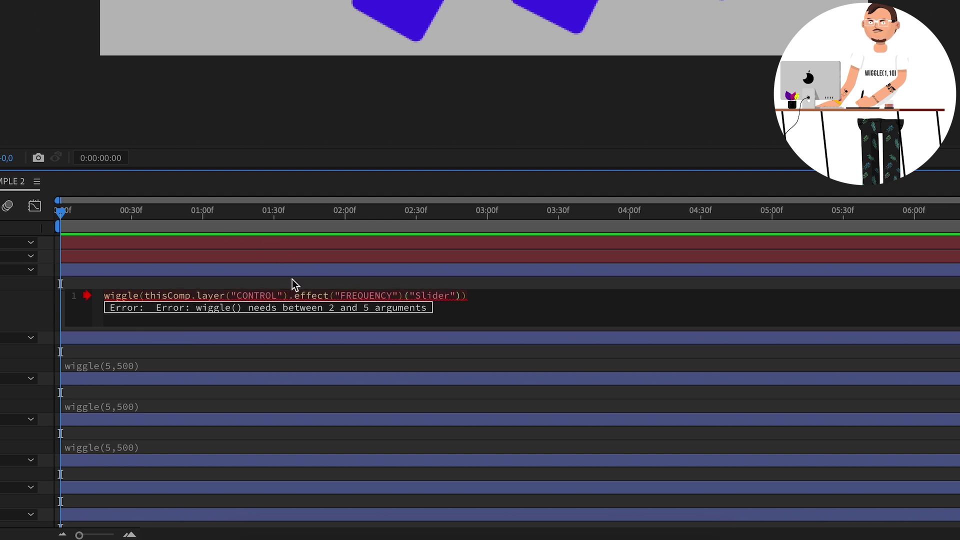
left_click(463, 295)
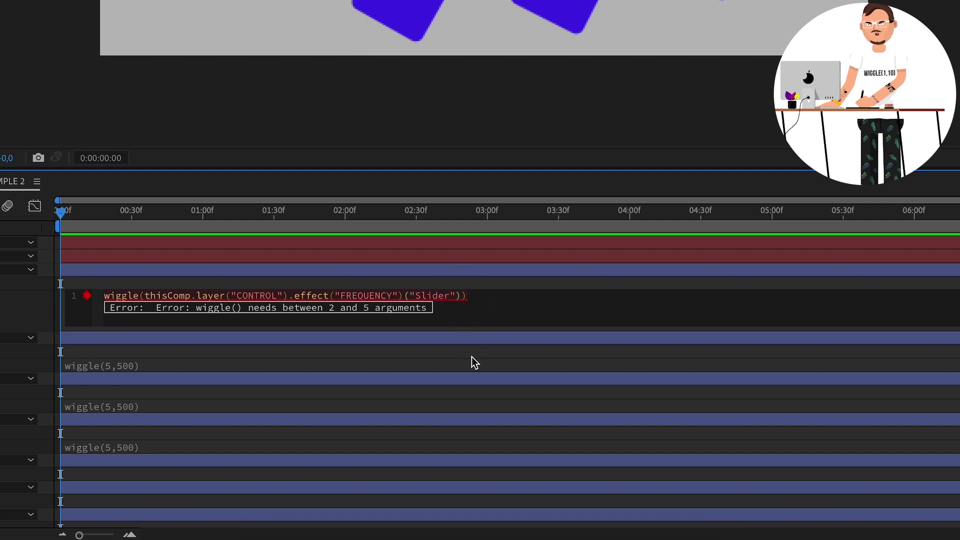
Pick-whip the AMPLITUDE slider on CONTROL as the second, comma-separated argument of BOX_18's wiggle expression, commit it and preview the animation.
type(",")
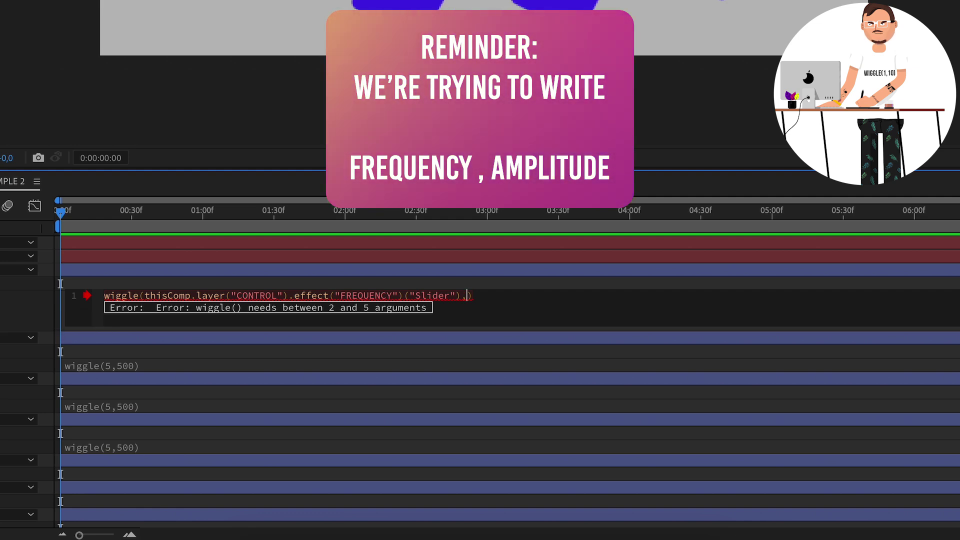
left_click_drag(201, 401, 34, 66)
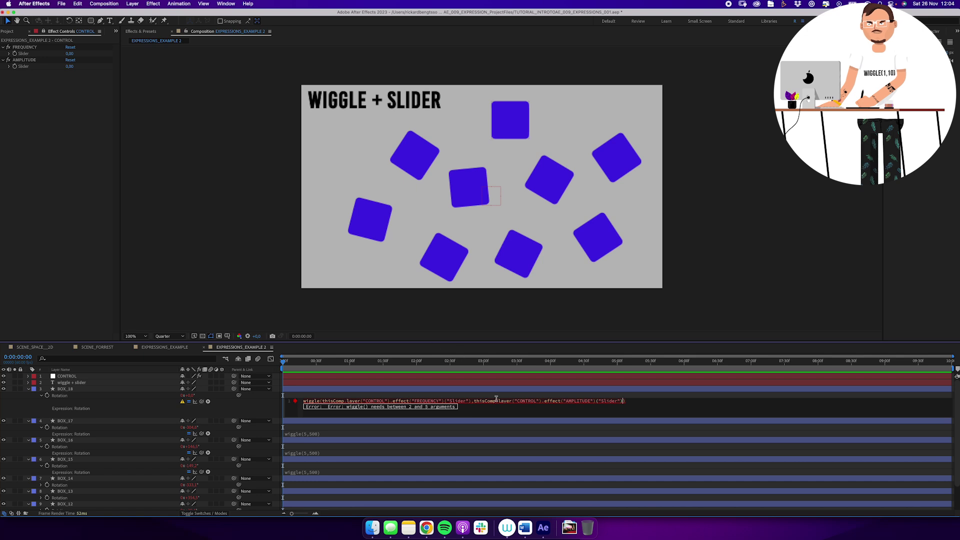
left_click_drag(476, 402, 619, 400)
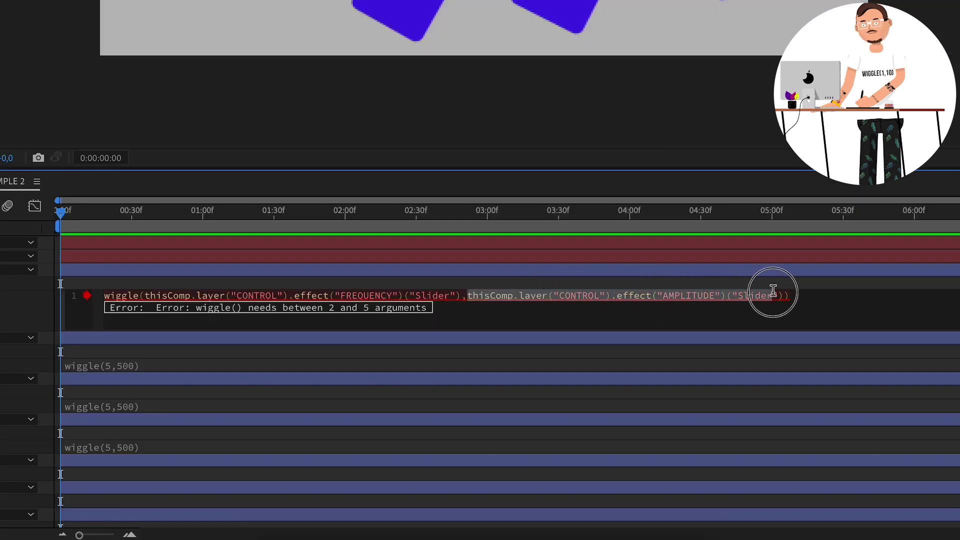
left_click_drag(663, 295, 714, 295)
left_click_drag(345, 296, 392, 295)
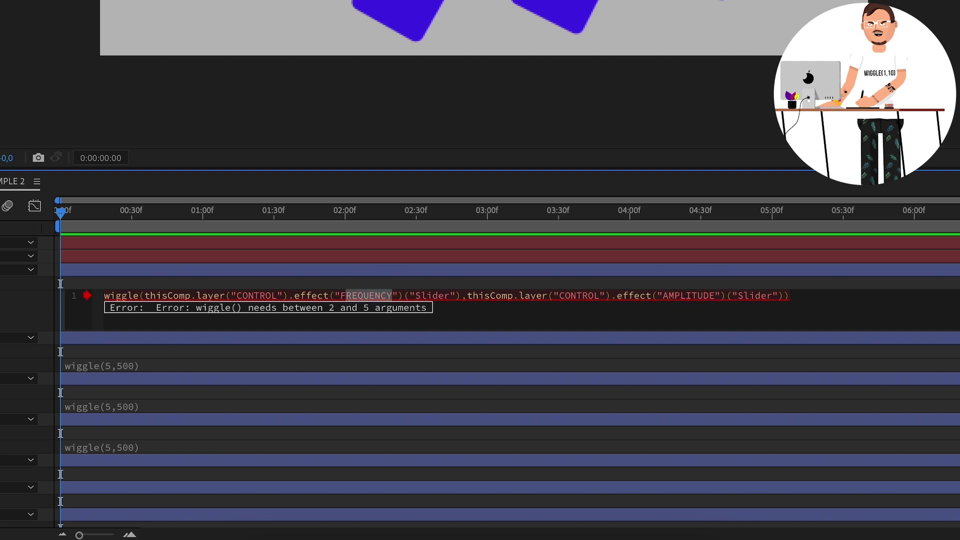
left_click(6, 294)
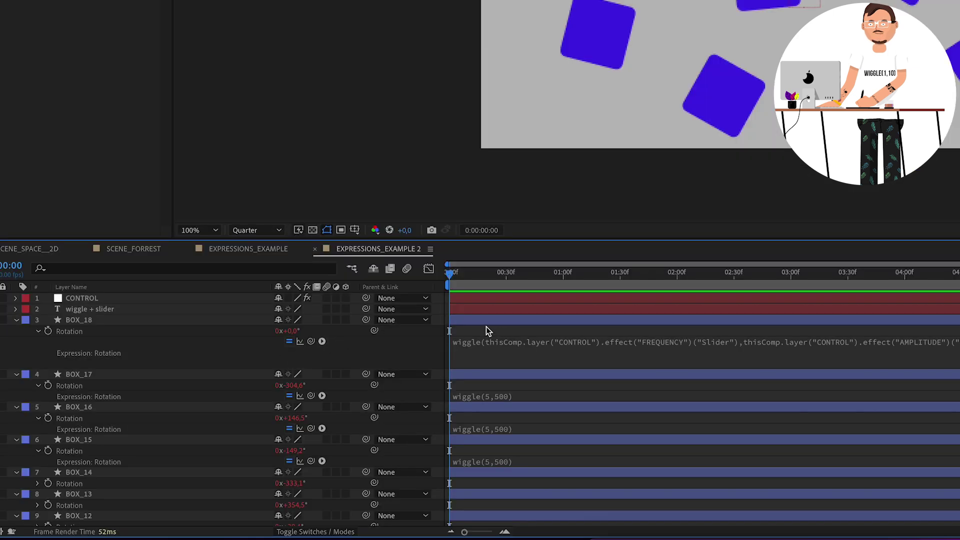
key("space")
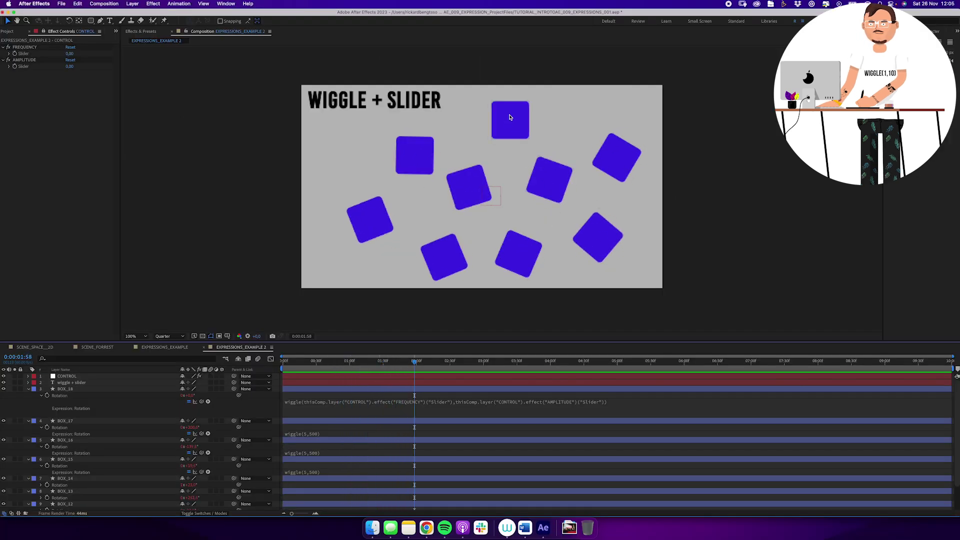
left_click(337, 391)
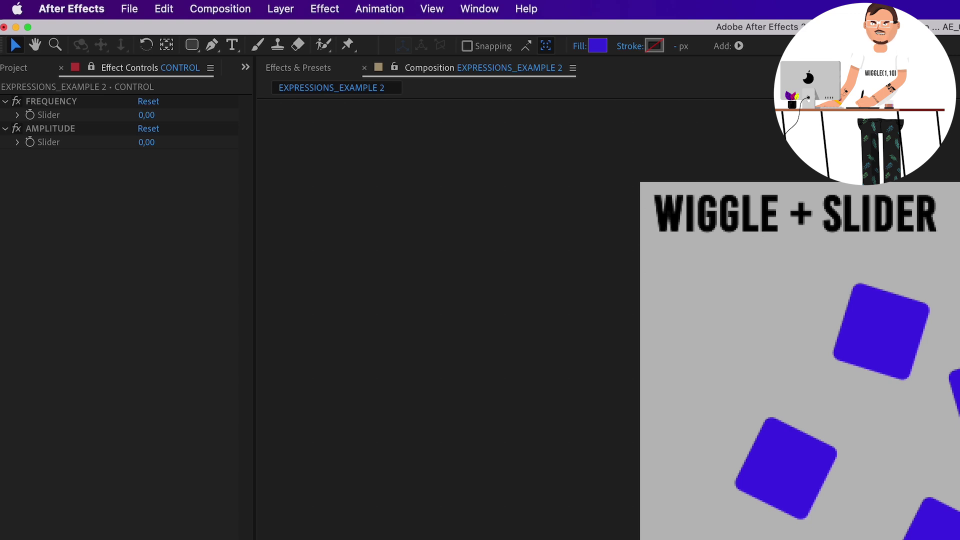
Set CONTROL's FREQUENCY slider to 5 and AMPLITUDE slider to 500, and scrub the timeline with BOX_18 selected to check its rotation.
left_click(147, 116)
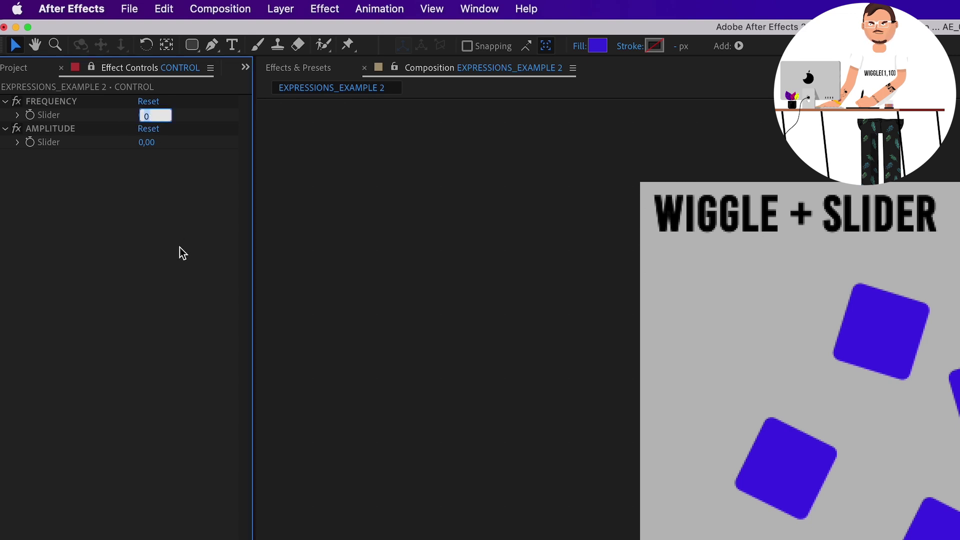
type("5")
key("Return")
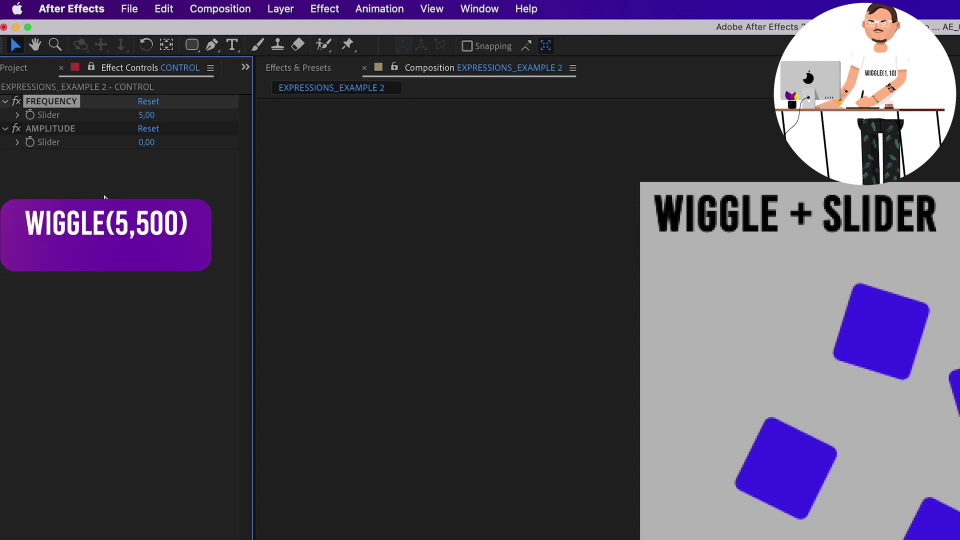
left_click(146, 142)
type("5")
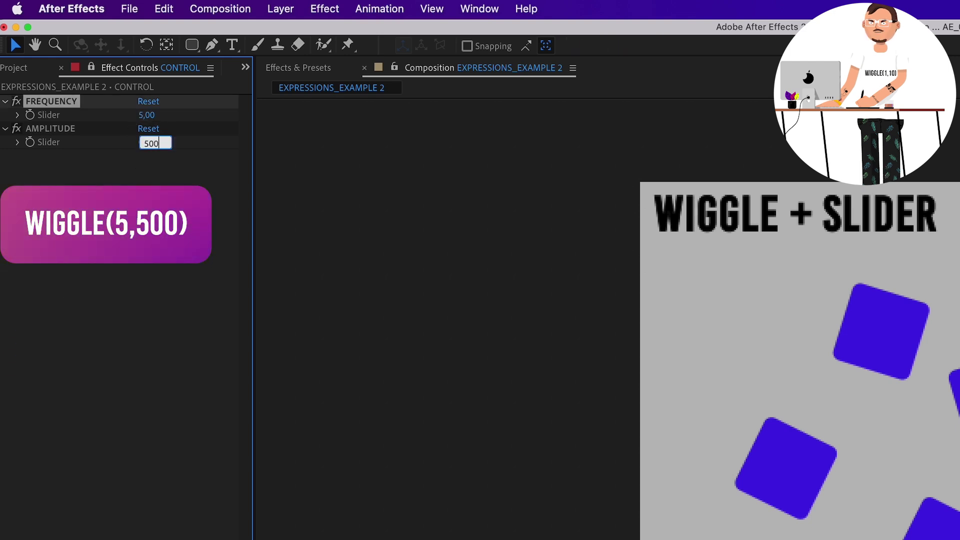
type("00")
key("Return")
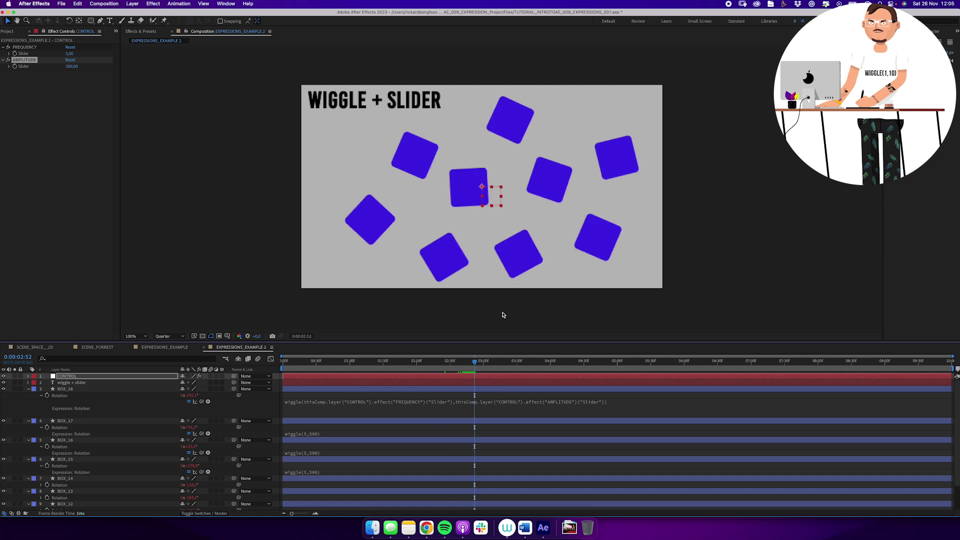
left_click(506, 120)
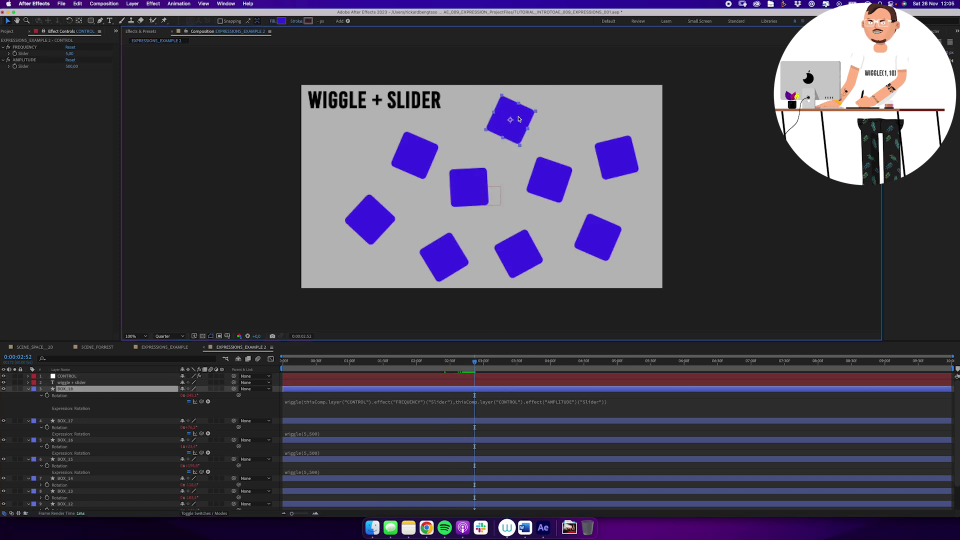
left_click_drag(475, 369, 429, 387)
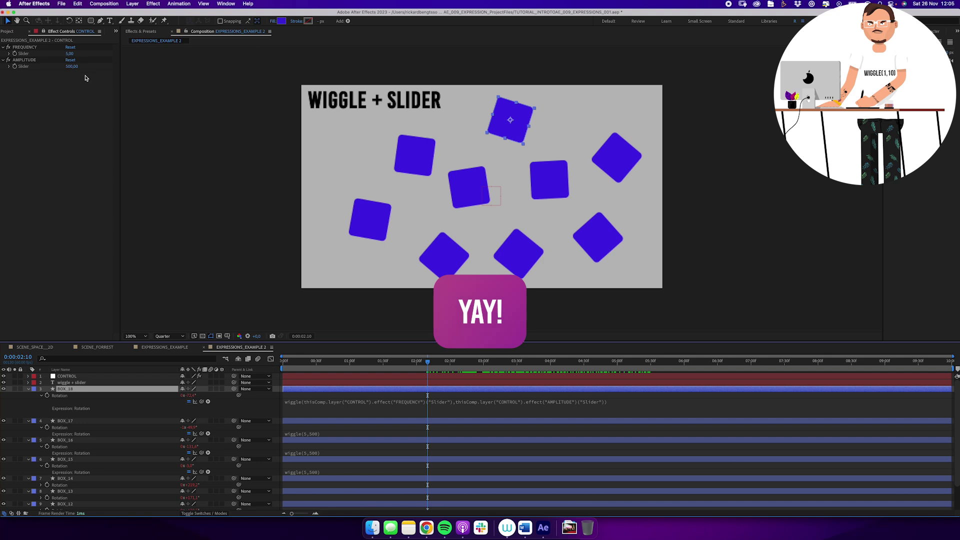
Set the FREQUENCY slider to 1 and the AMPLITUDE slider to 100, and scrub through the timeline to check the motion.
left_click(70, 47)
left_click(70, 60)
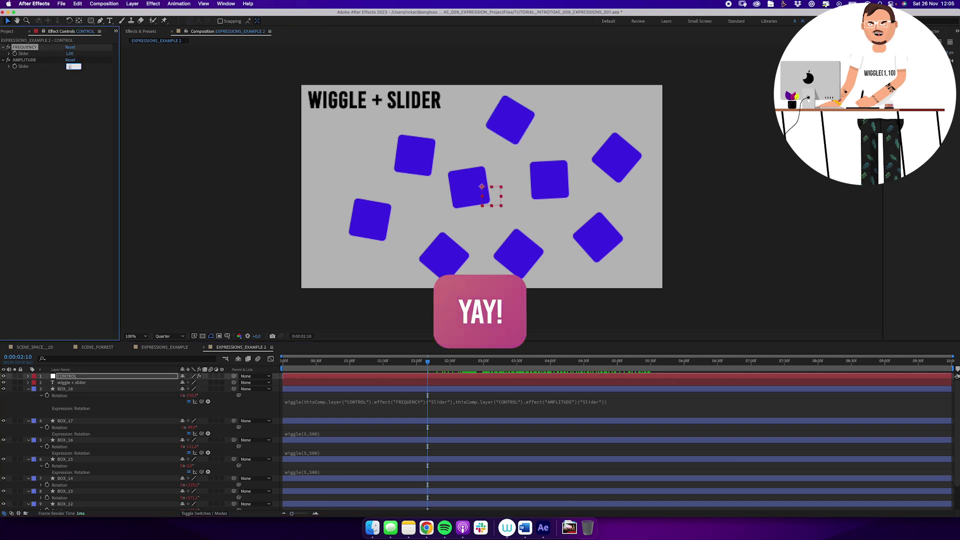
left_click_drag(426, 379, 591, 377)
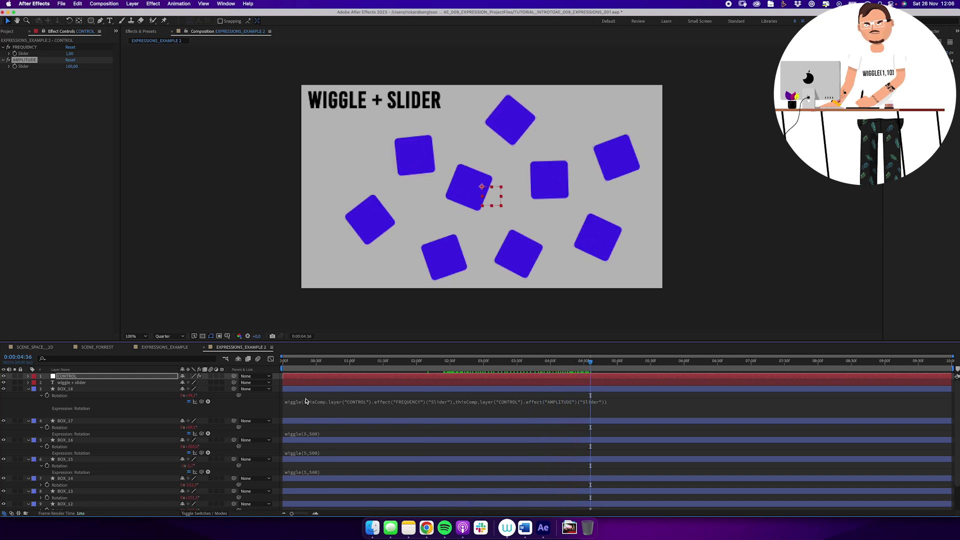
Copy BOX_18's slider-driven wiggle expression and paste it over the Rotation expressions of BOX_17, BOX_16 and BOX_15.
left_click(375, 403)
key("super+c")
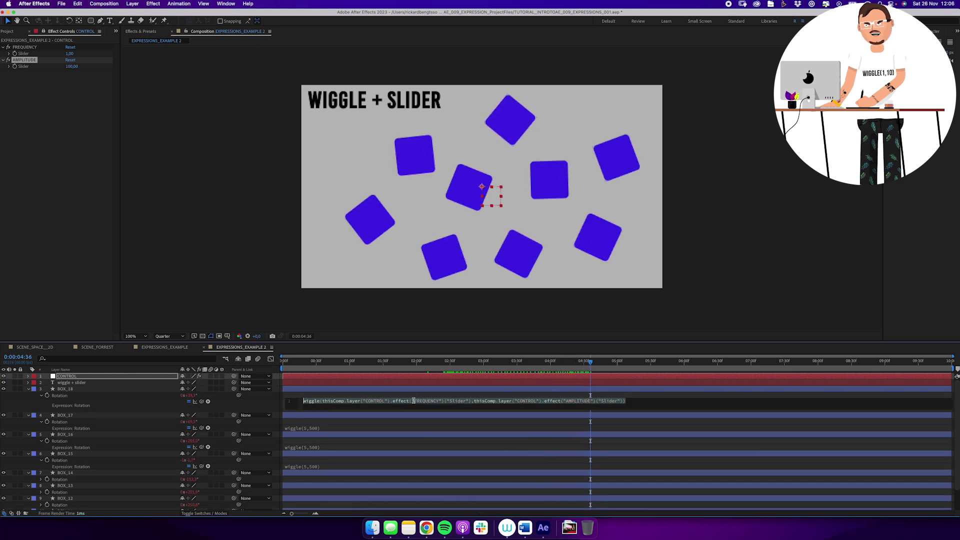
left_click(305, 428)
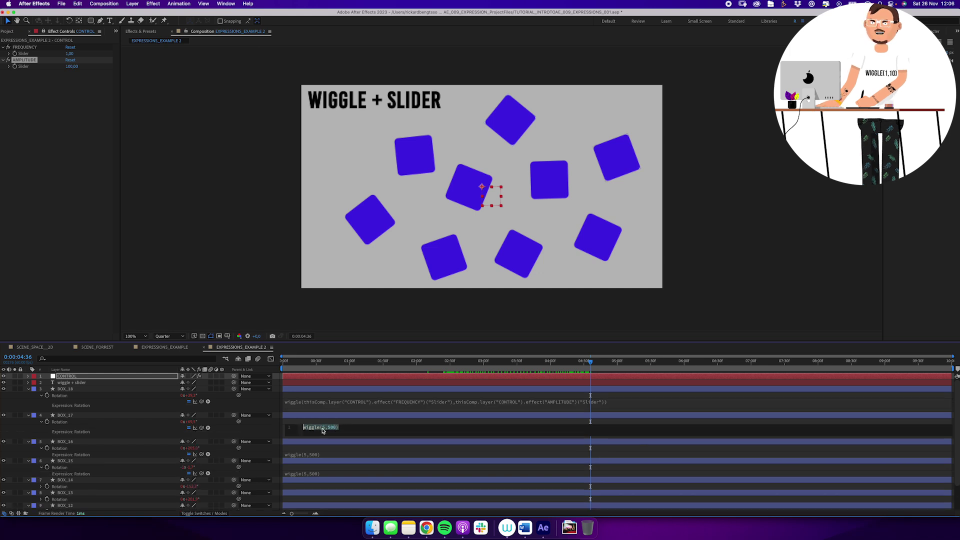
key("super+v")
left_click(316, 454)
key("super+v")
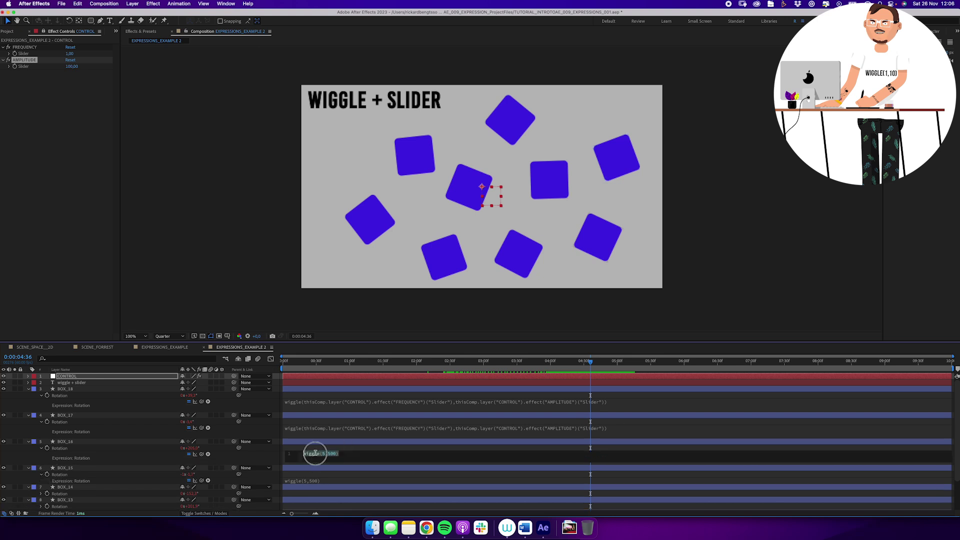
key("super+v")
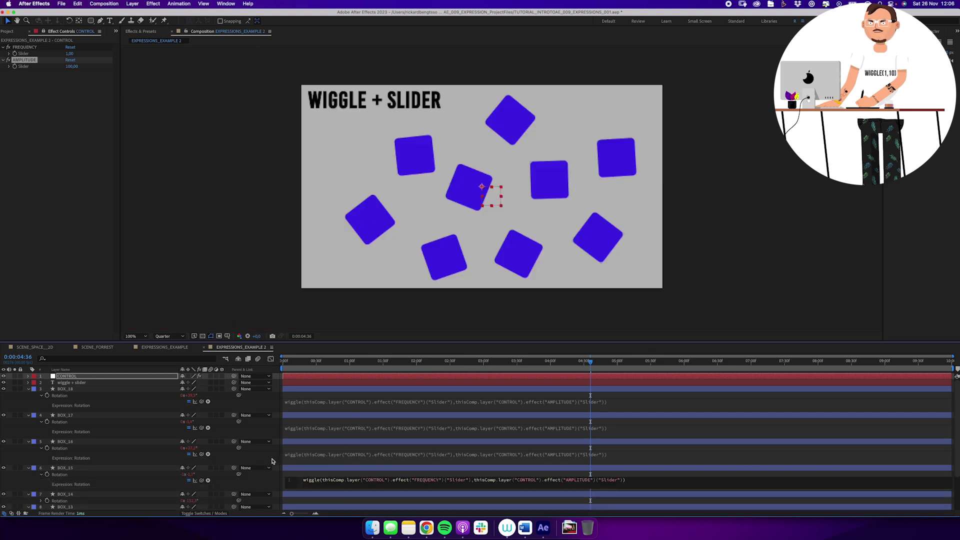
left_click(275, 459)
Copy only the expression from BOX_18's Rotation property and paste it onto layers BOX_17 through BOX_10.
left_click(91, 394)
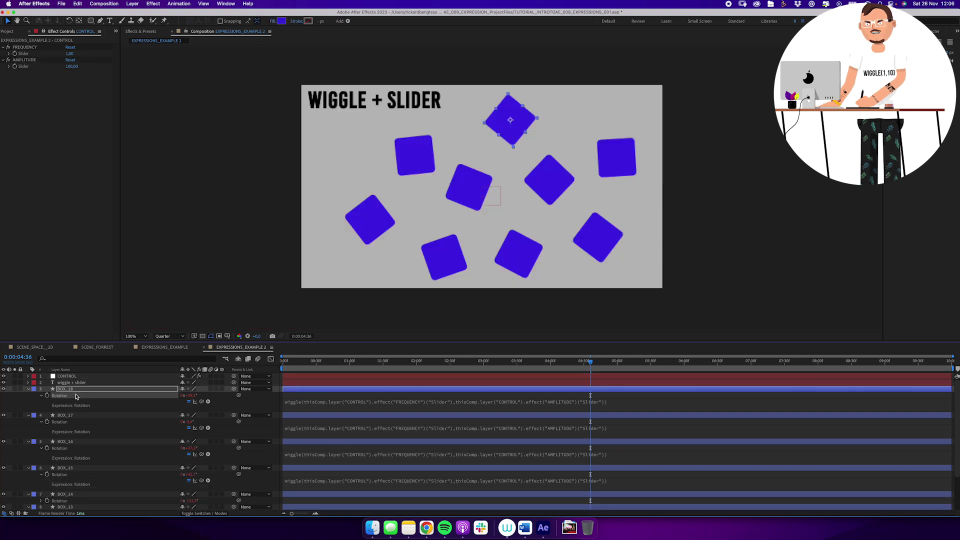
left_click(78, 3)
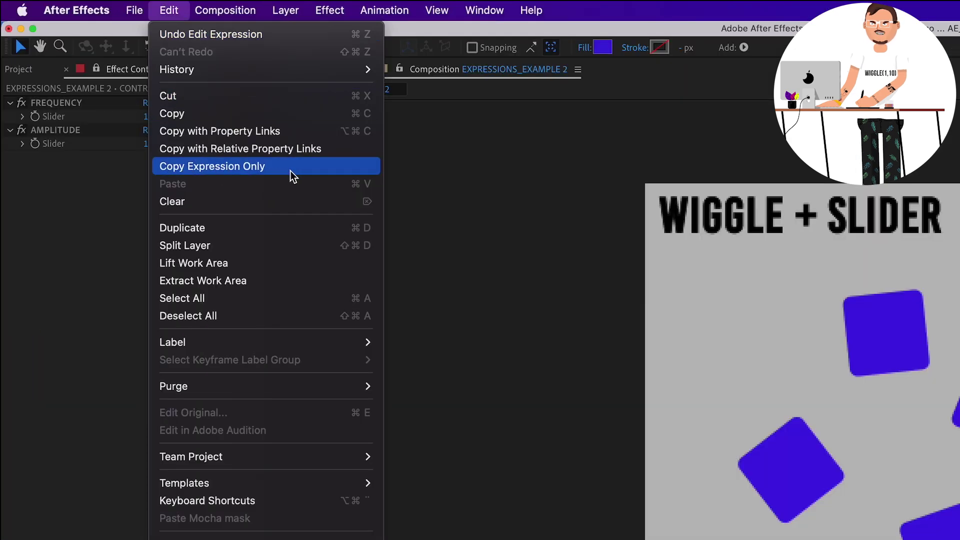
left_click(300, 170)
key("super+v")
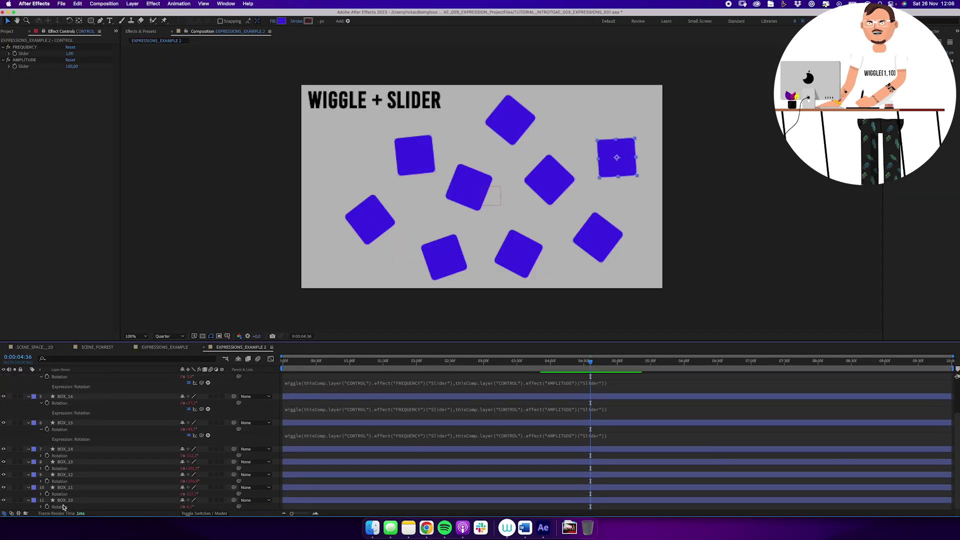
left_click(65, 503, "shift")
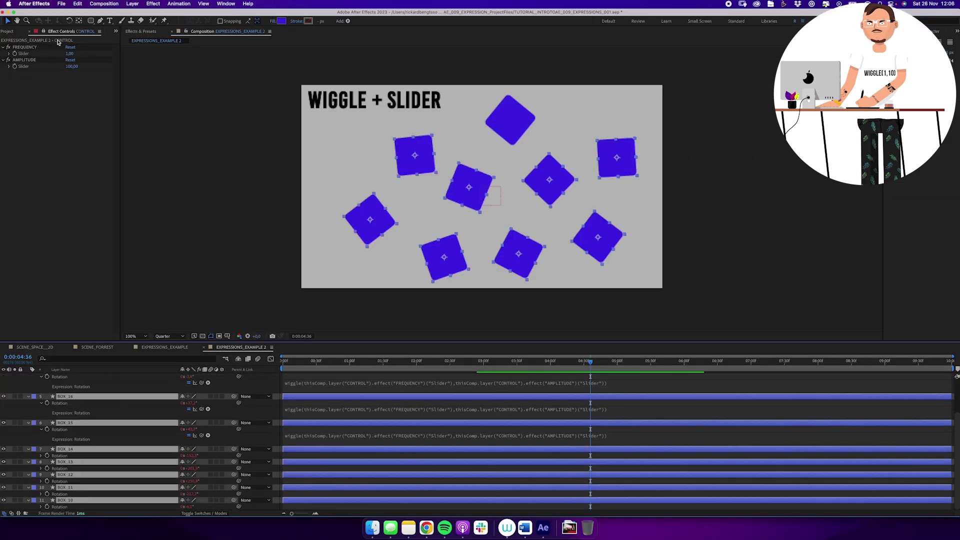
left_click(77, 4)
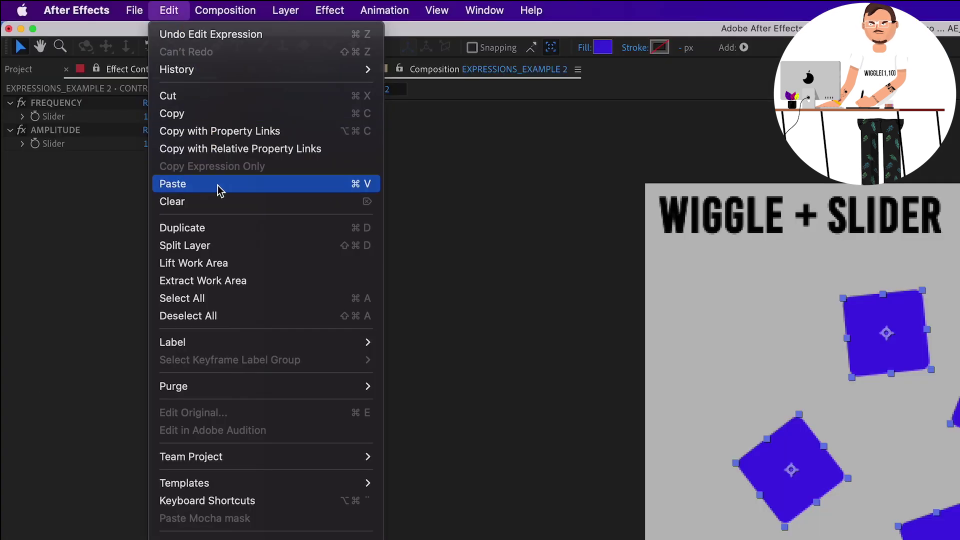
left_click(100, 86)
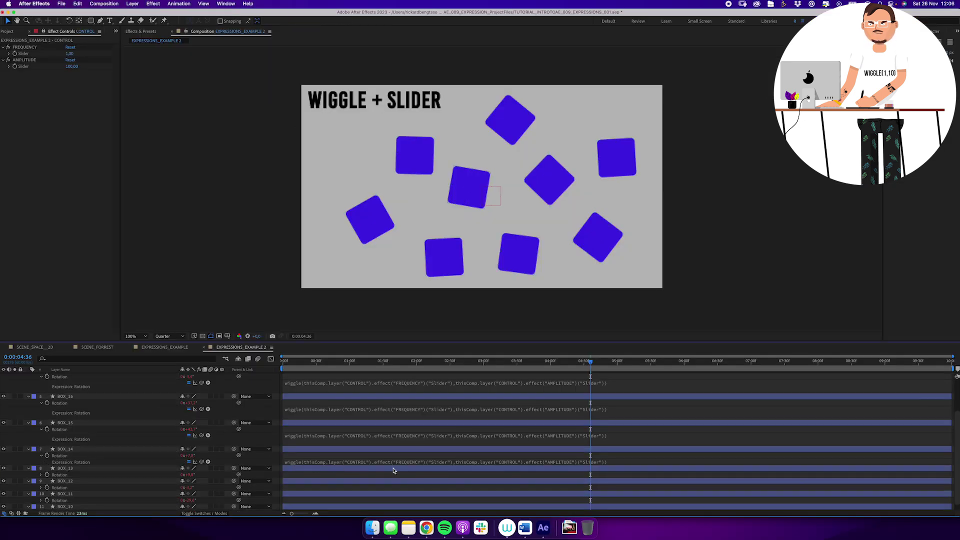
Select BOX_18 and play the composition from the start to check the wiggle on all boxes.
scroll(526, 468, "up", 3)
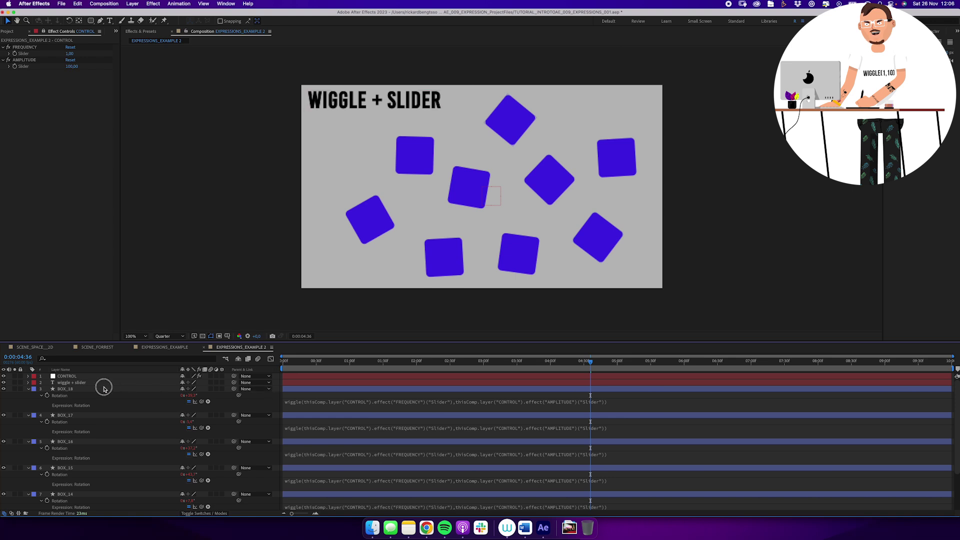
left_click(120, 388)
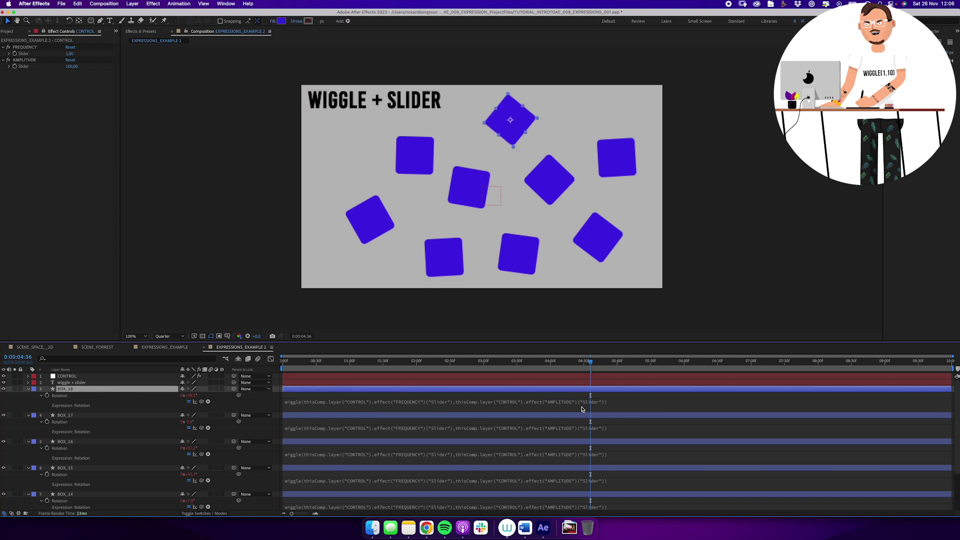
left_click_drag(585, 363, 302, 349)
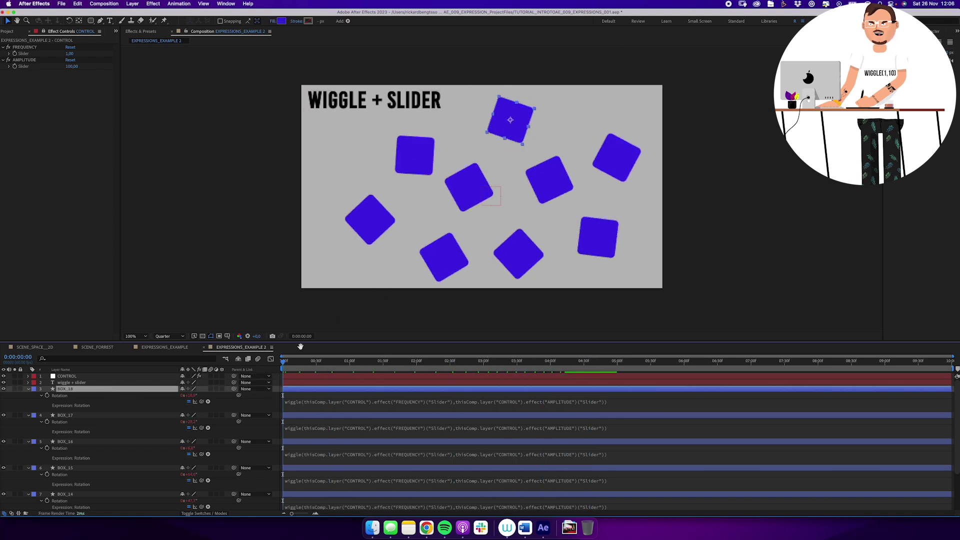
key("space")
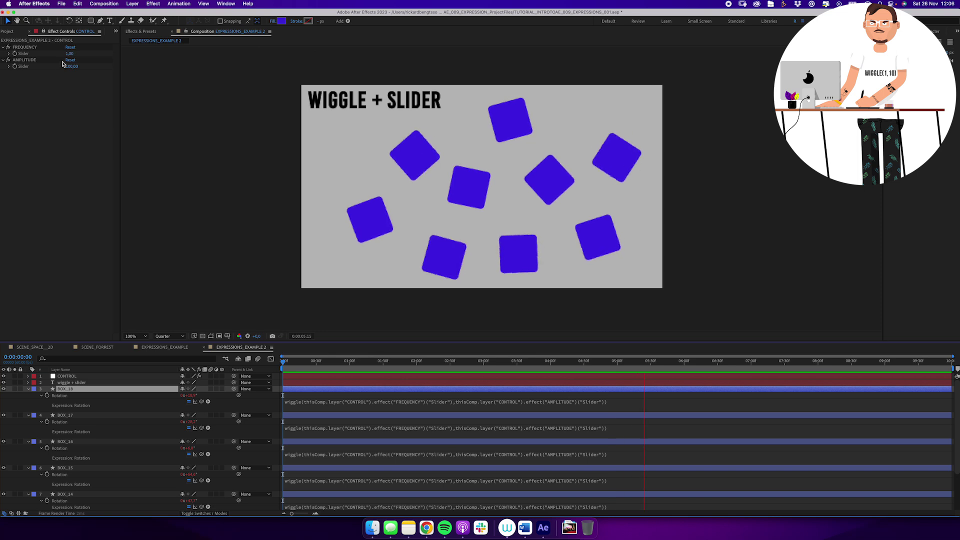
key("space")
Set CONTROL's FREQUENCY slider to 3 and AMPLITUDE slider to 400, and preview the boxes' rotation again.
left_click(71, 53)
type("3")
key("Tab")
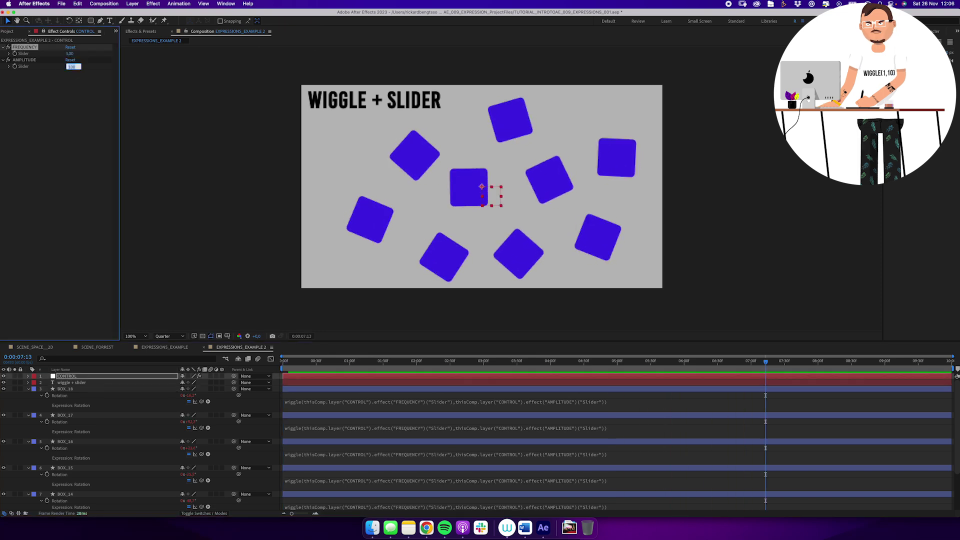
type("400")
key("Return")
left_click(323, 372)
key("space")
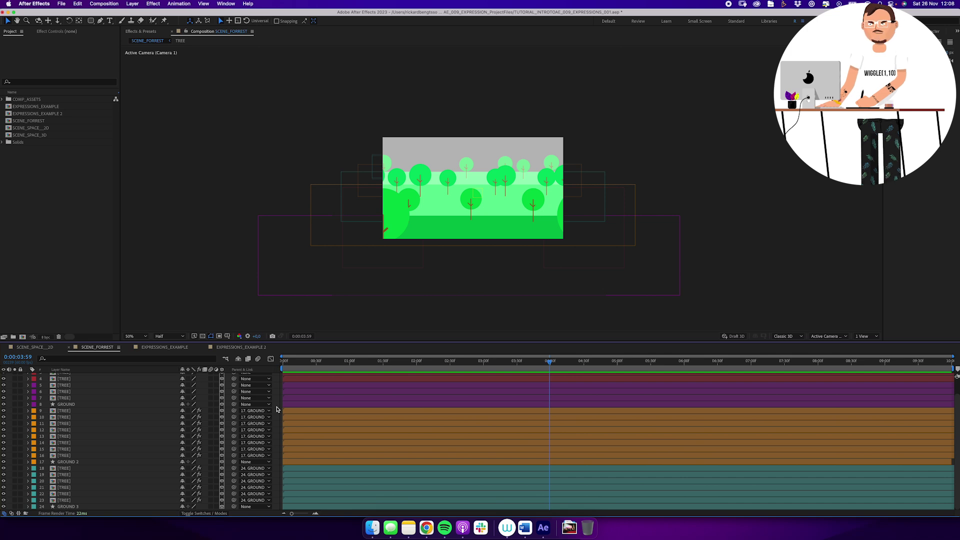
Try rotating the middle foreground tree in SCENE_FORREST around its Z axis.
key("z")
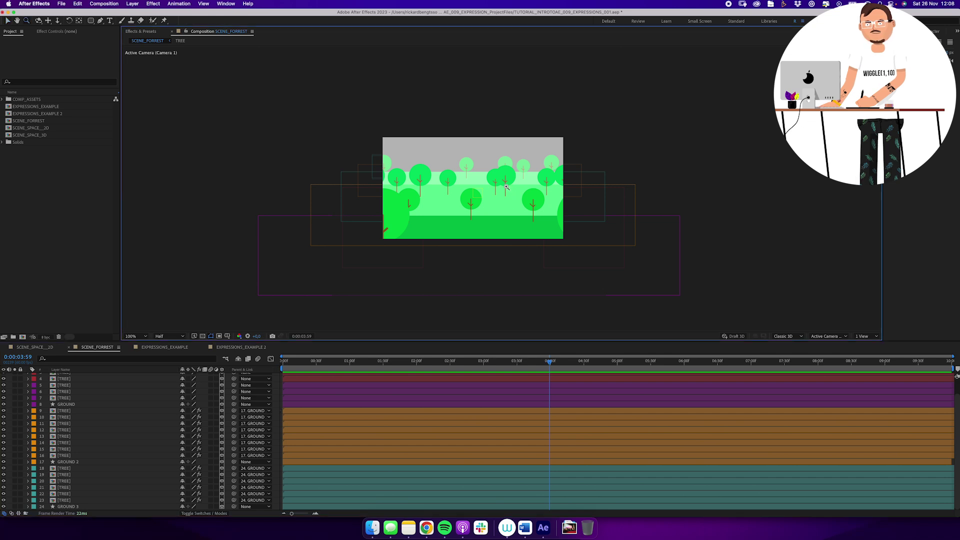
left_click(511, 204)
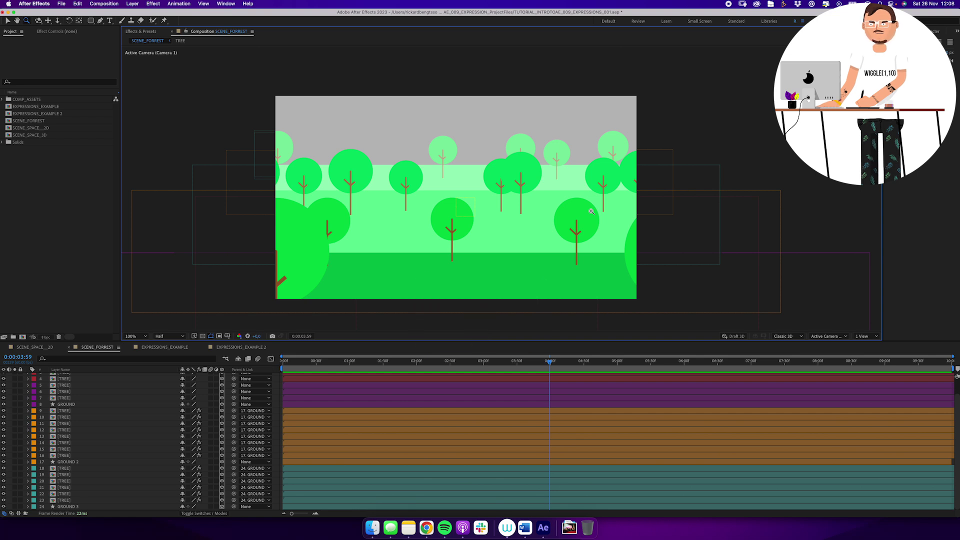
scroll(86, 413, "up", 2)
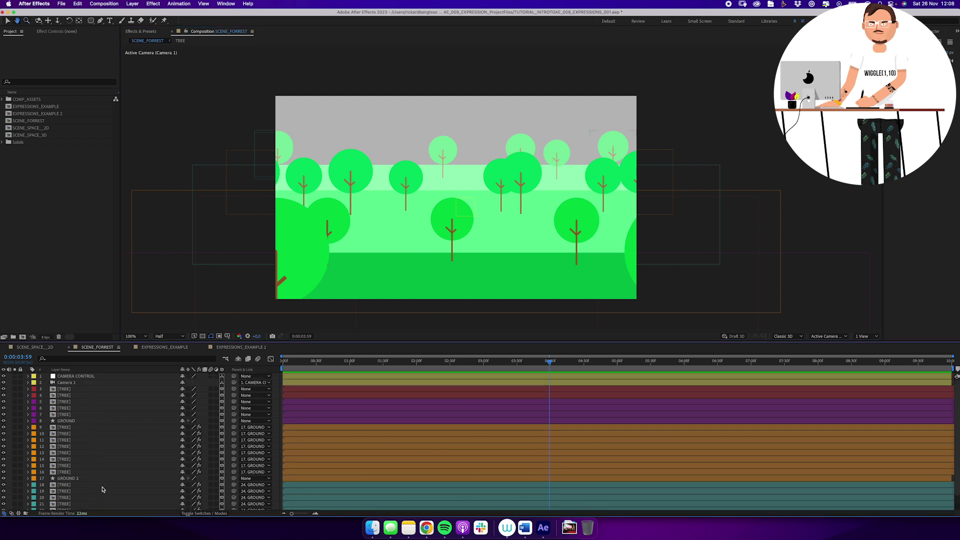
left_click(80, 389)
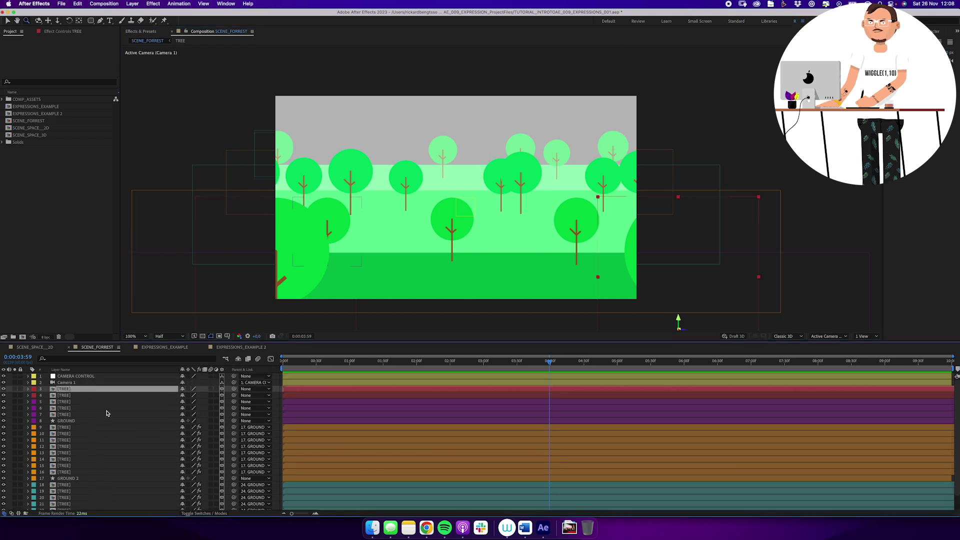
left_click(453, 227)
key("r")
left_click_drag(189, 440, 188, 440)
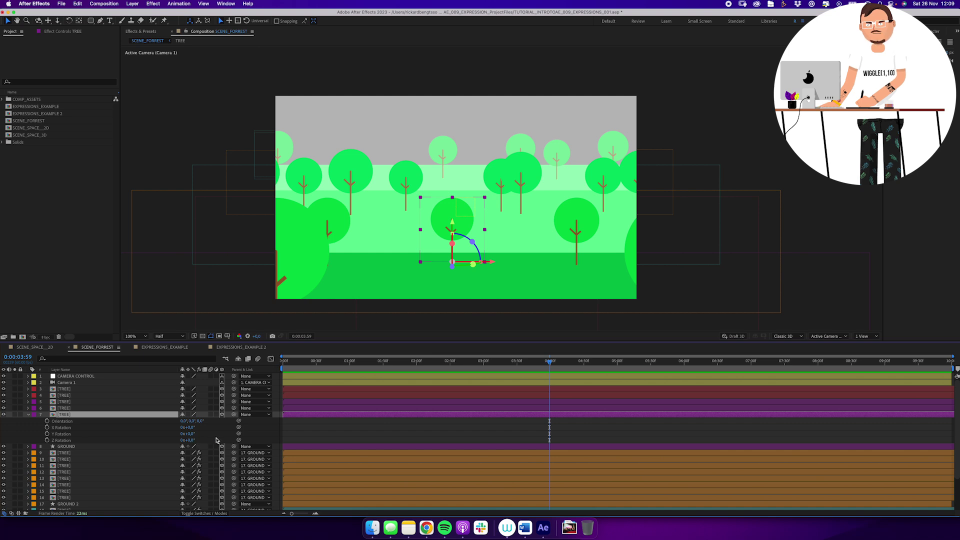
Open the tree layer's TREE composition and try out the Rotation of the STEM layer.
double_click(64, 415)
key("z")
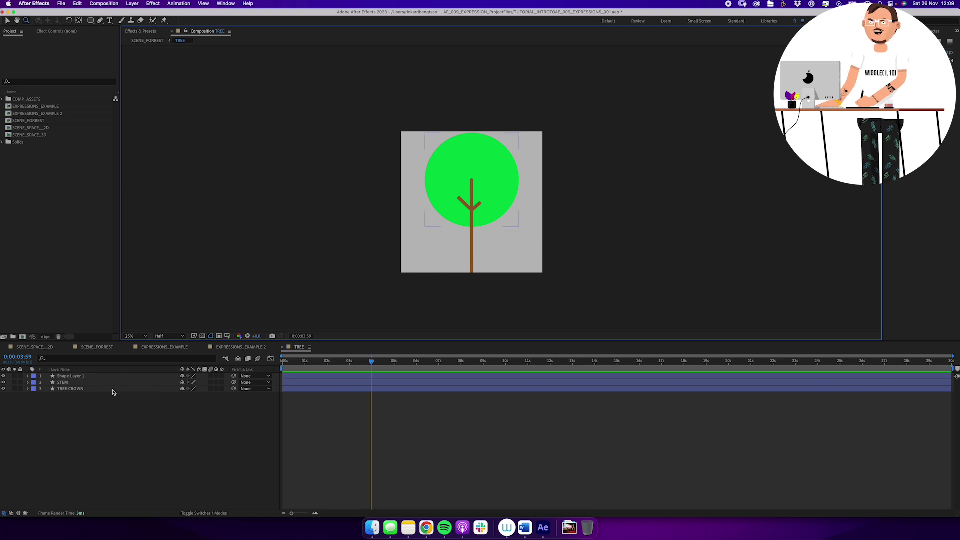
left_click(131, 383)
key("r")
left_click_drag(186, 389, 187, 389)
left_click(332, 446)
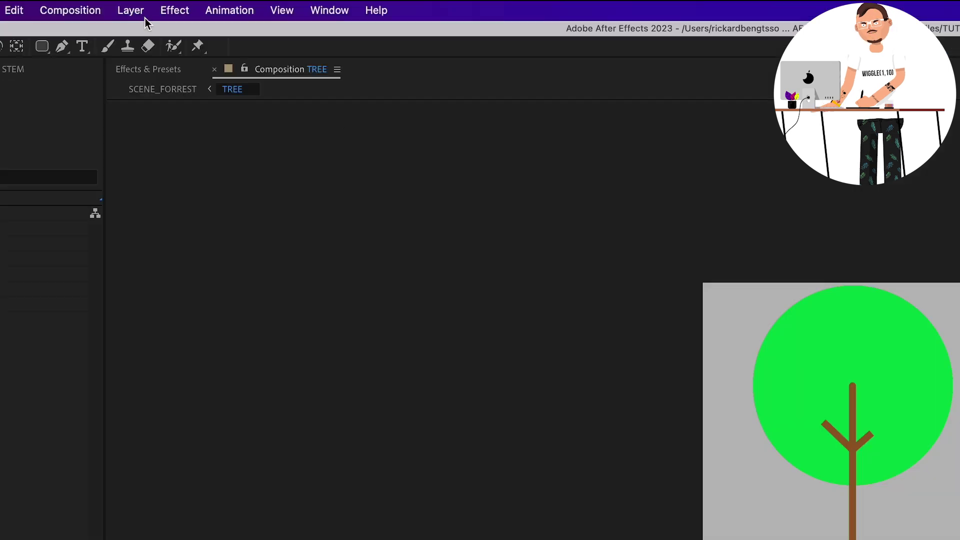
Add an adjustment layer on top of the TREE composition and apply the CC Bend It distort effect to it.
left_click(132, 4)
mouse_move(140, 17)
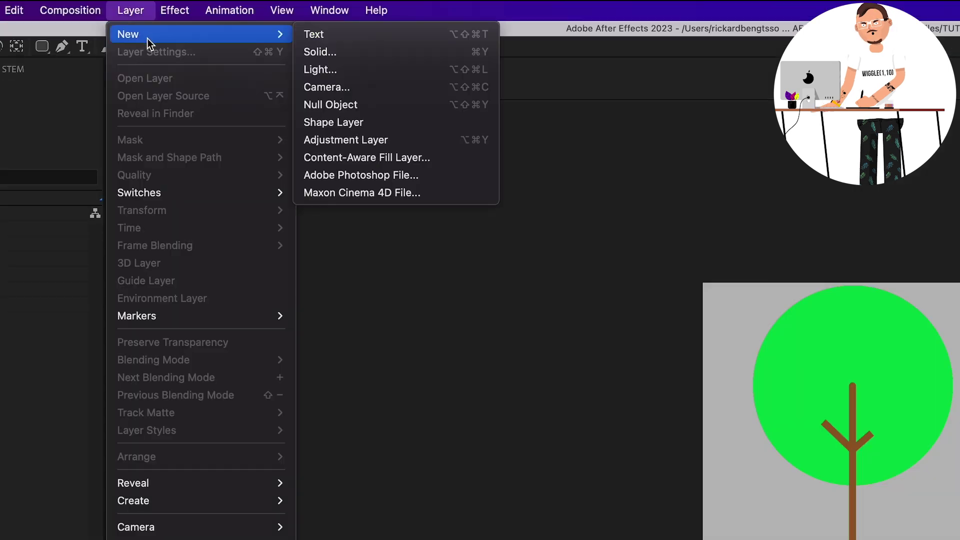
left_click(358, 142)
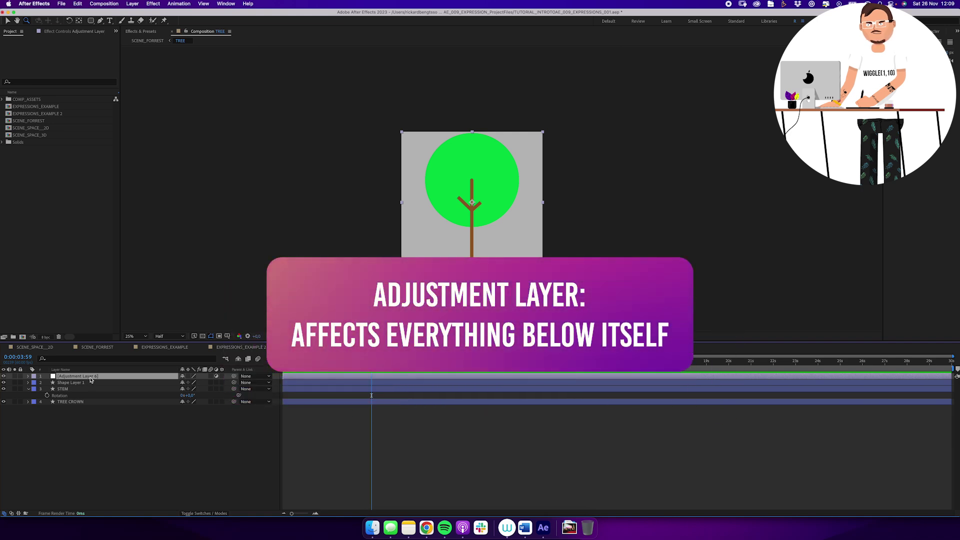
left_click(156, 6)
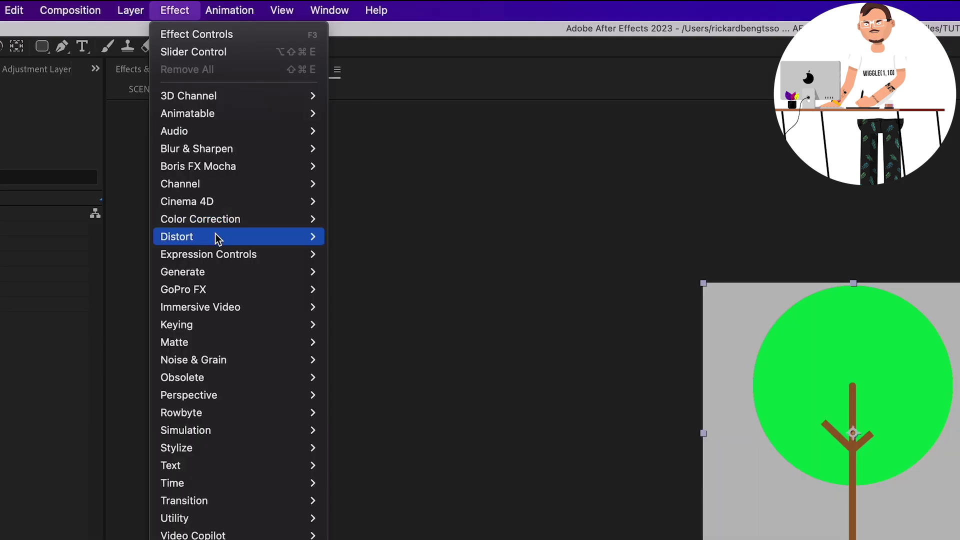
mouse_move(220, 110)
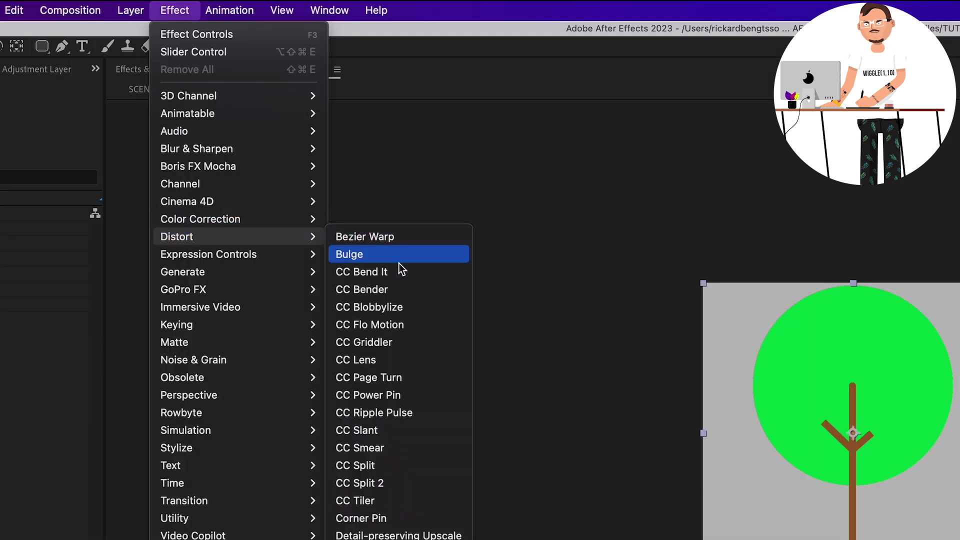
left_click(418, 273)
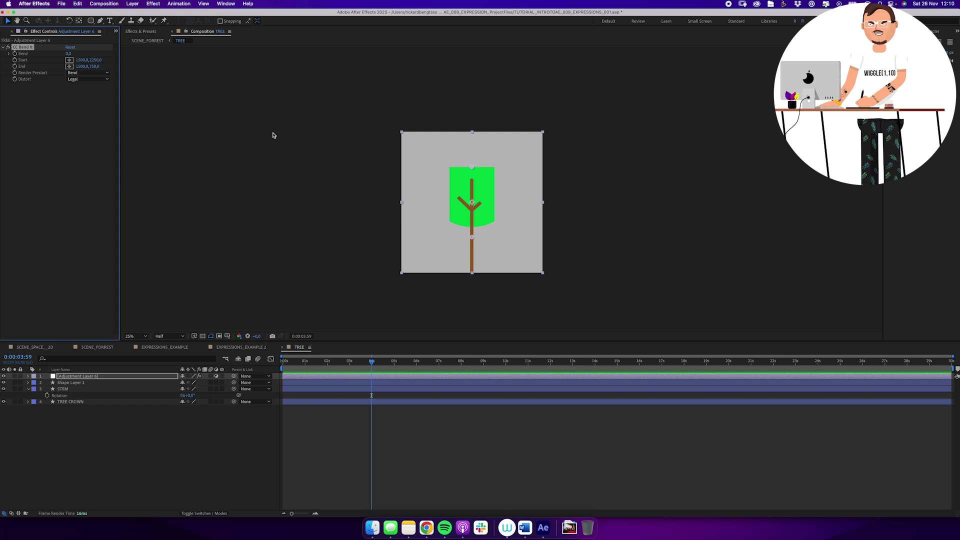
Move CC Bend It's End point above the crown to about 1492, -138 and its Start point to the stem's base at about 1508, 3034, and test the bend.
left_click(273, 135)
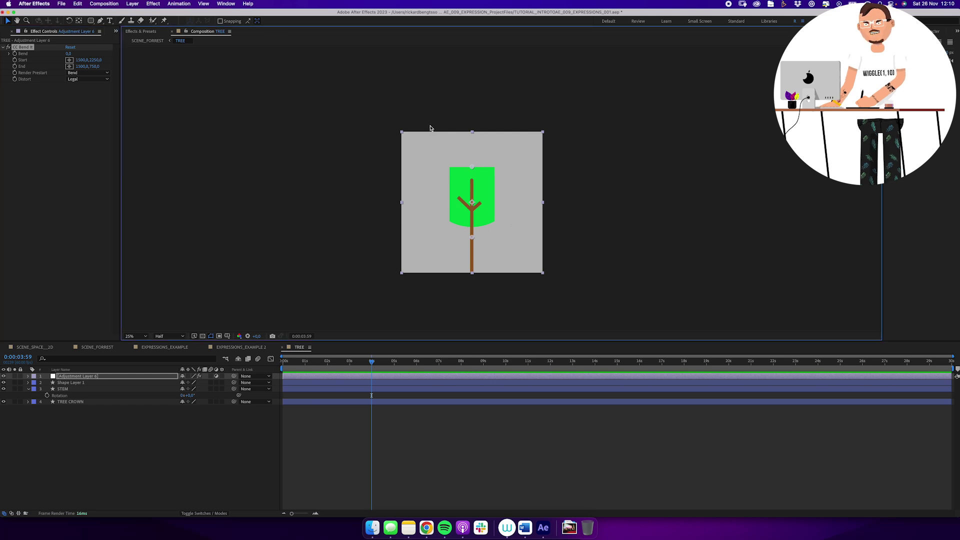
left_click_drag(474, 168, 472, 132)
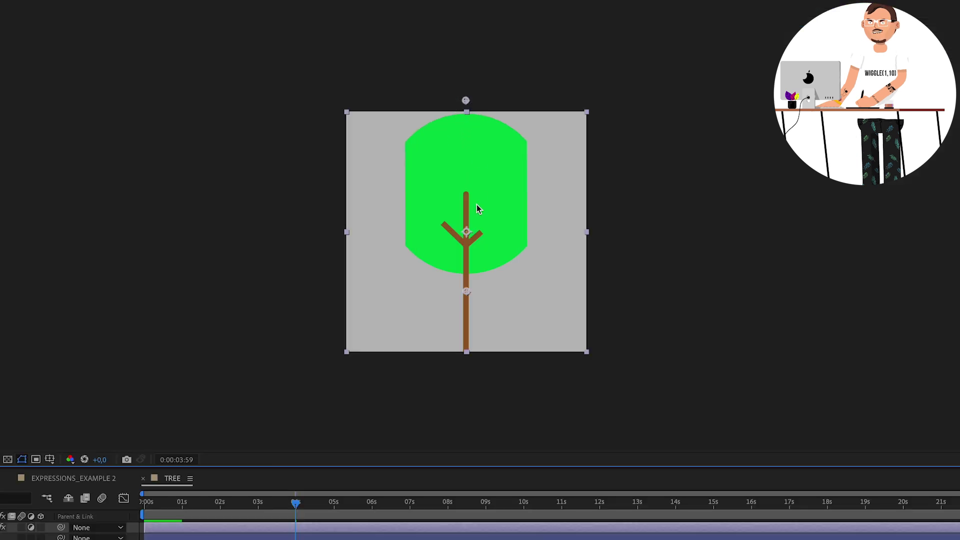
left_click_drag(466, 291, 467, 352)
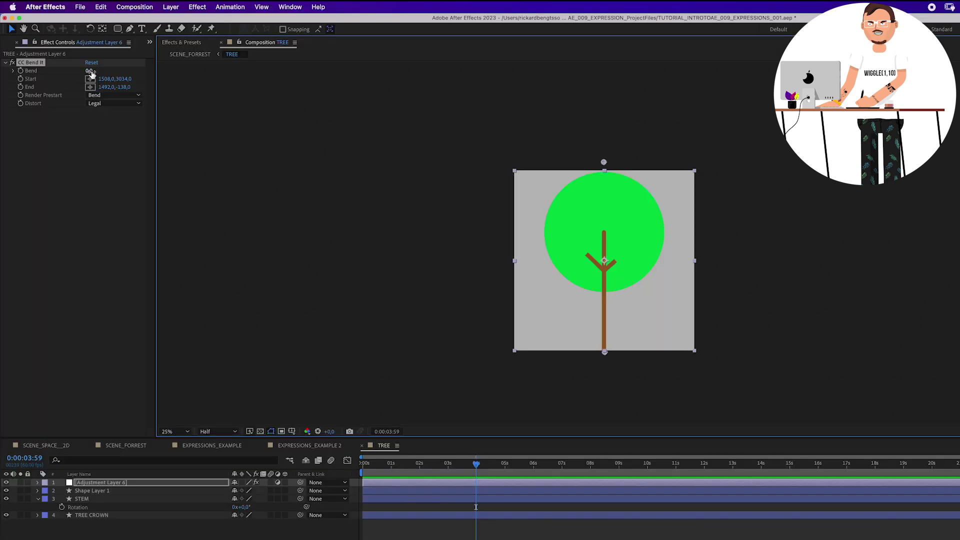
mouse_move(92, 73)
left_mouse_down()
mouse_move(109, 78)
mouse_move(100, 82)
left_mouse_up()
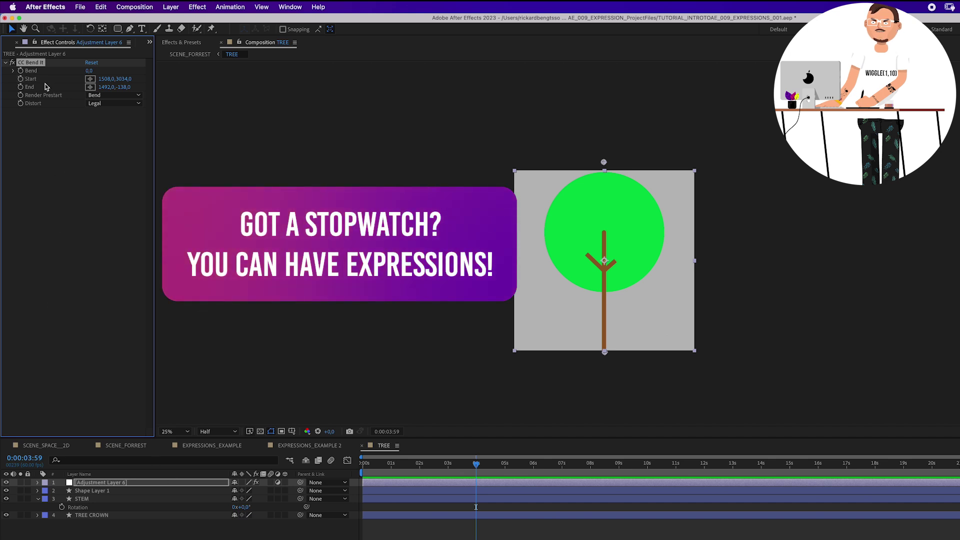
Add the expression wiggle(1,10) to the Bend property of CC Bend It.
left_click(21, 71, "alt")
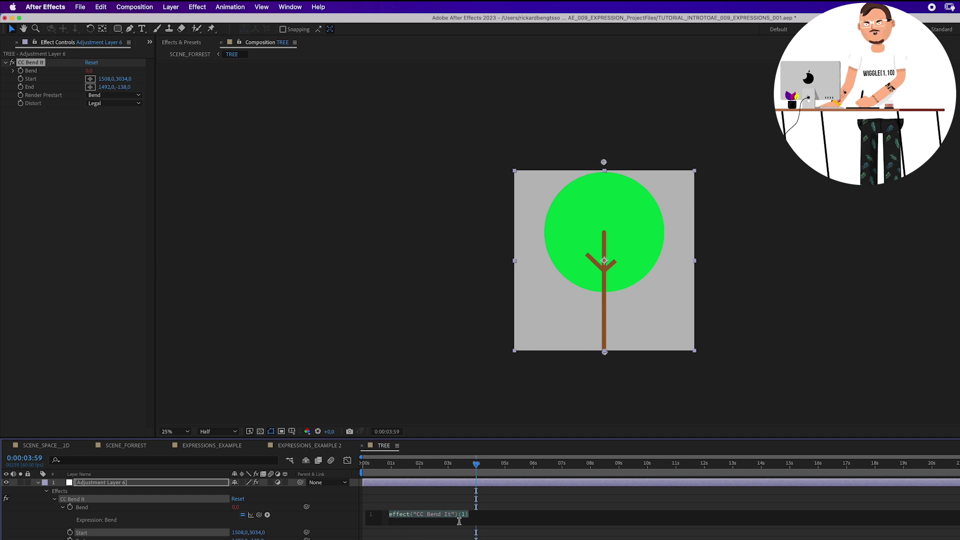
type("wiggle(1,10")
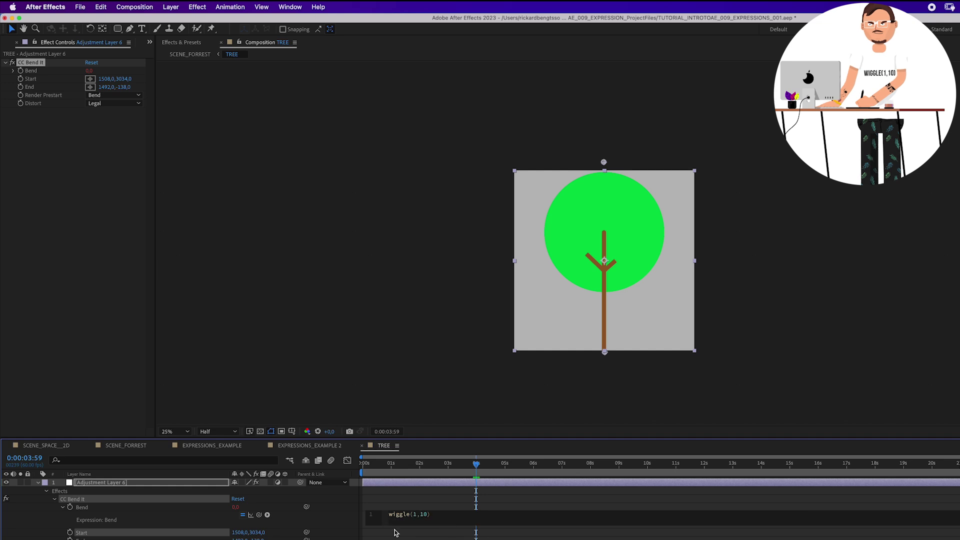
left_click(417, 500)
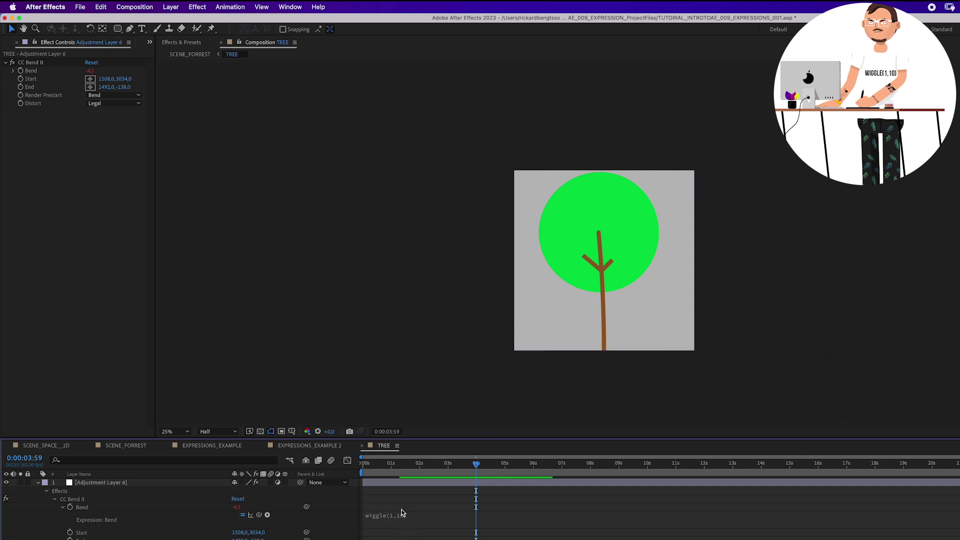
Scrub through the whole TREE composition up to its last frame to check the wiggling bend and the asset's length.
left_click_drag(503, 468, 842, 534)
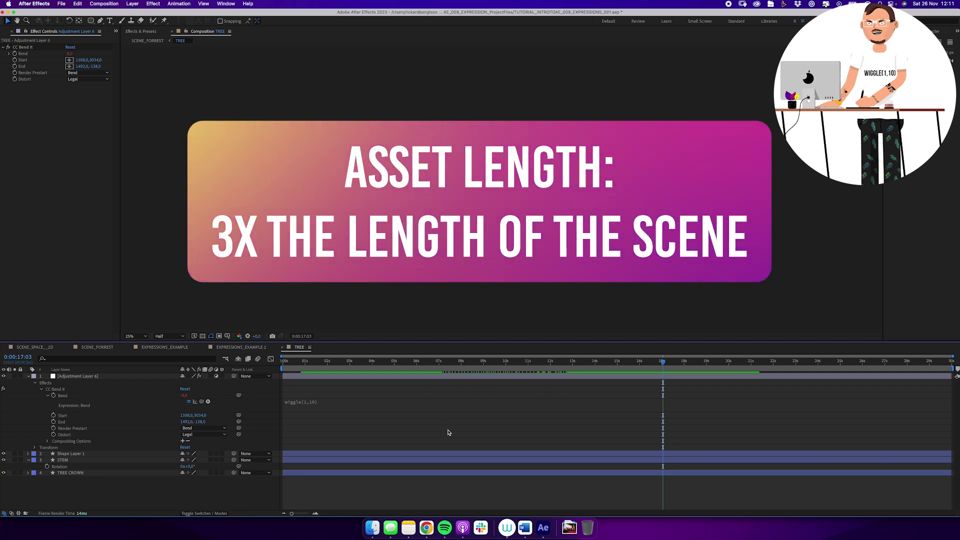
left_click(506, 372)
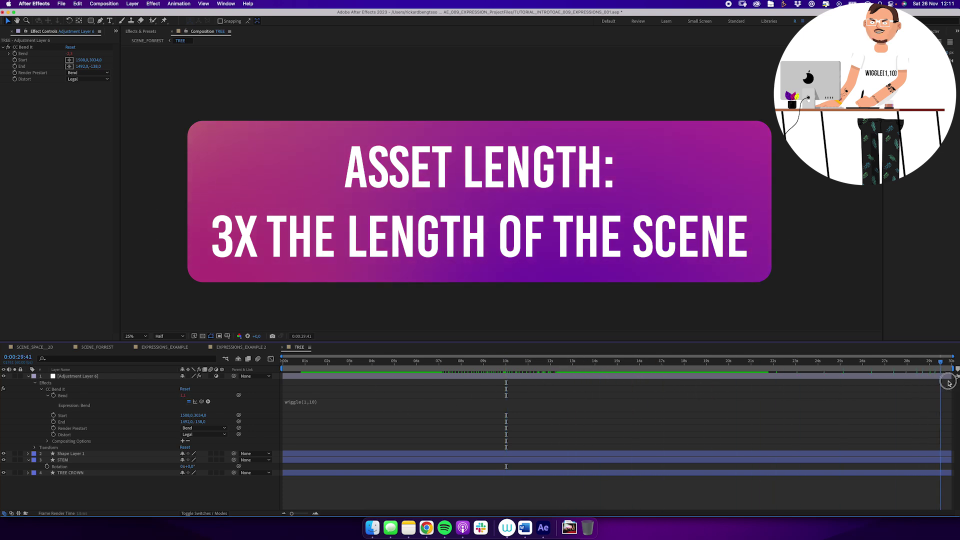
key("End")
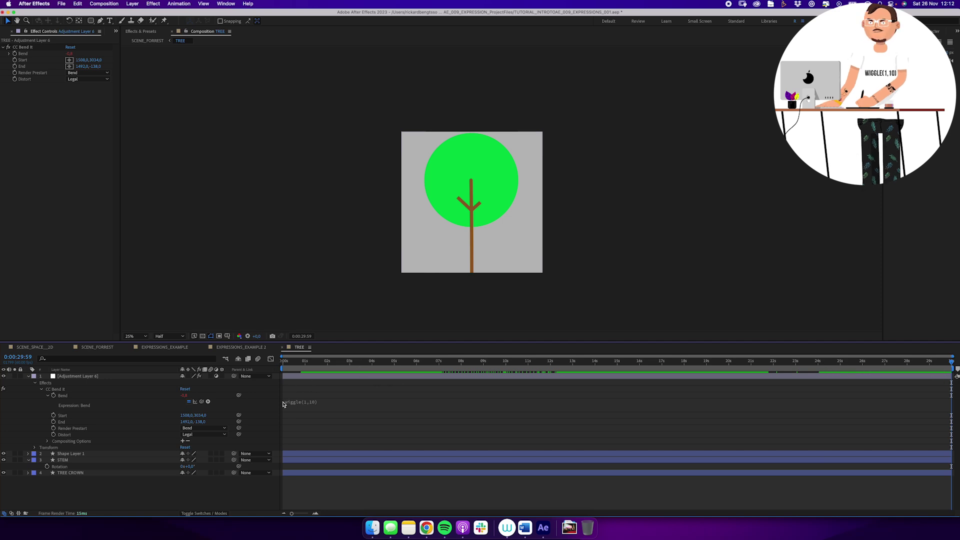
left_click_drag(340, 370, 605, 398)
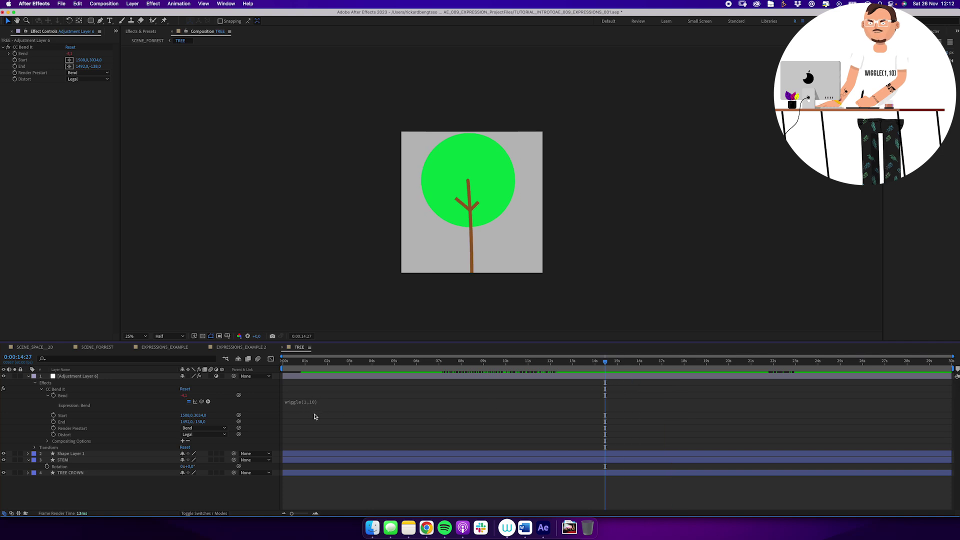
Return to SCENE_FORREST and scrub and play through the scene to compare how the trees sway.
left_click(97, 347)
left_click_drag(302, 370, 637, 369)
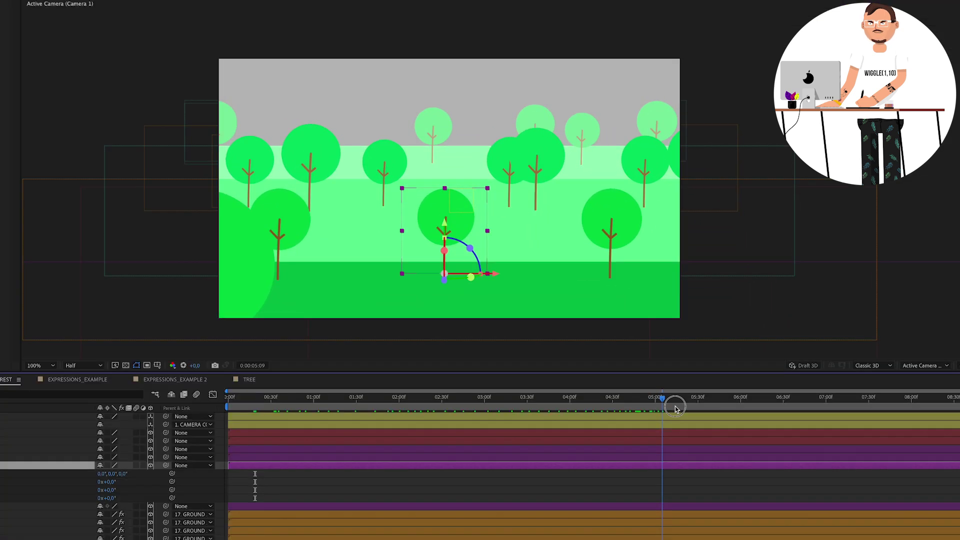
left_click_drag(675, 409, 830, 422)
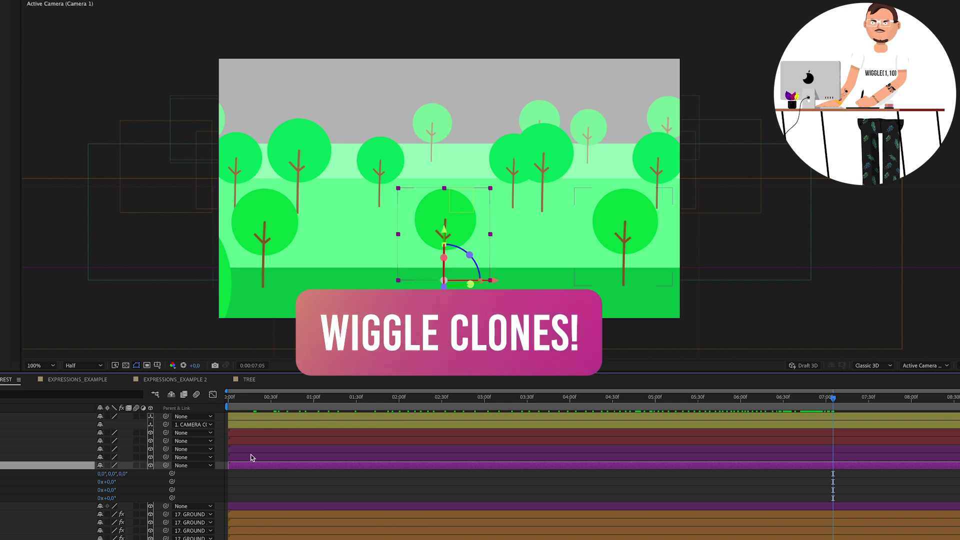
key("space")
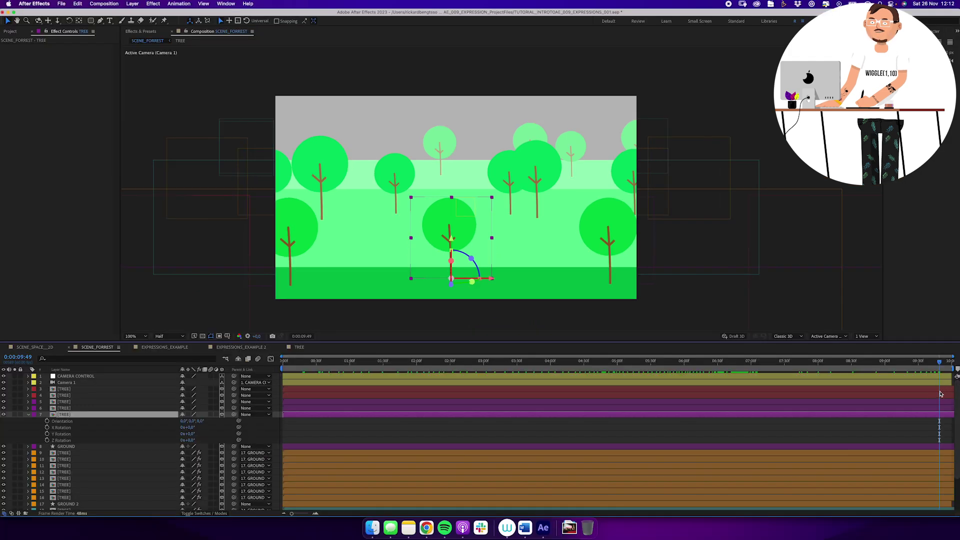
Collapse the open tree layer's rotation properties and slide the red and purple foreground TREE layers earlier in time by different amounts.
left_click(28, 414)
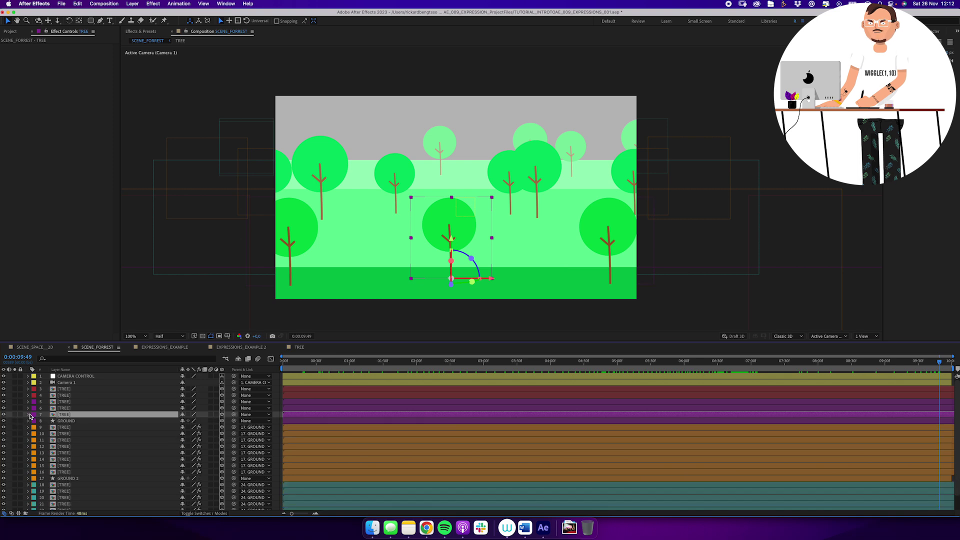
left_click(328, 390)
left_click(479, 408)
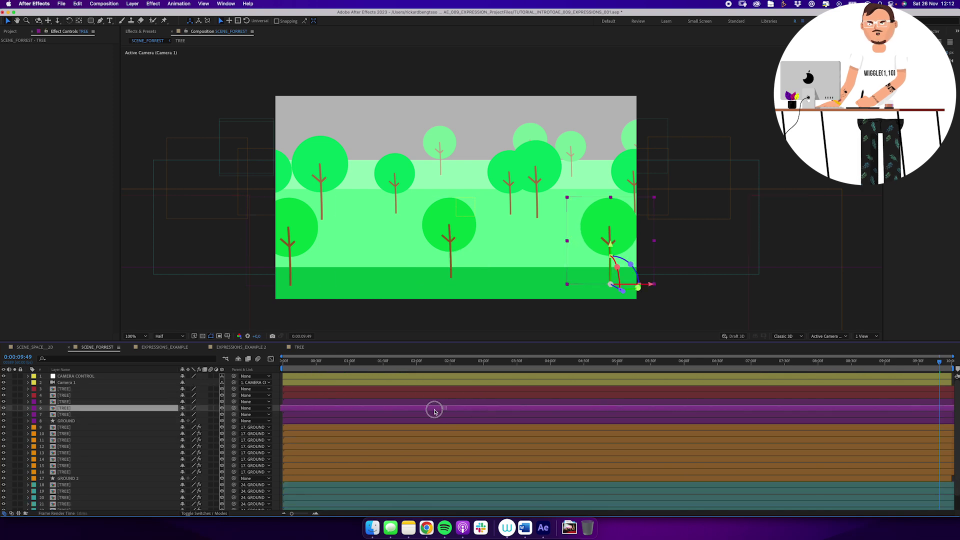
left_click(294, 403)
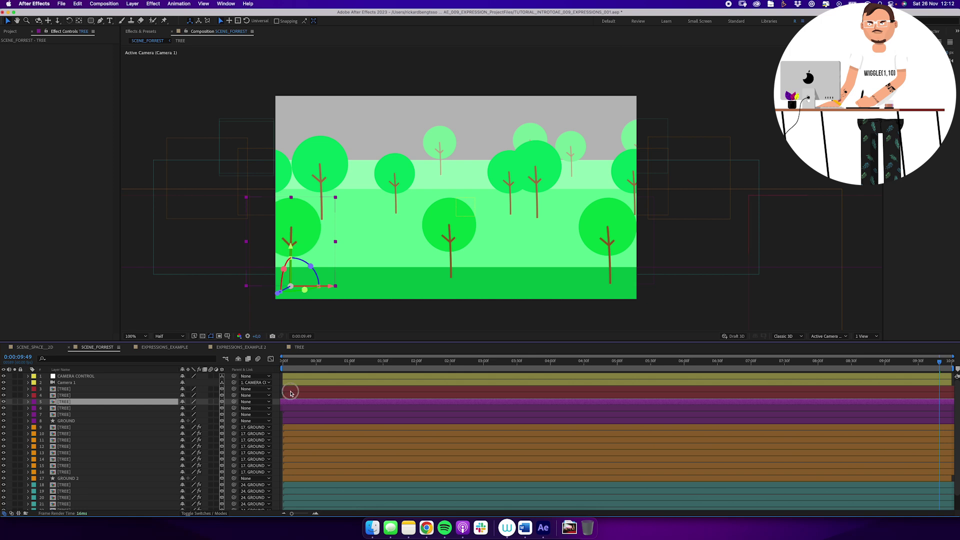
left_click(288, 389)
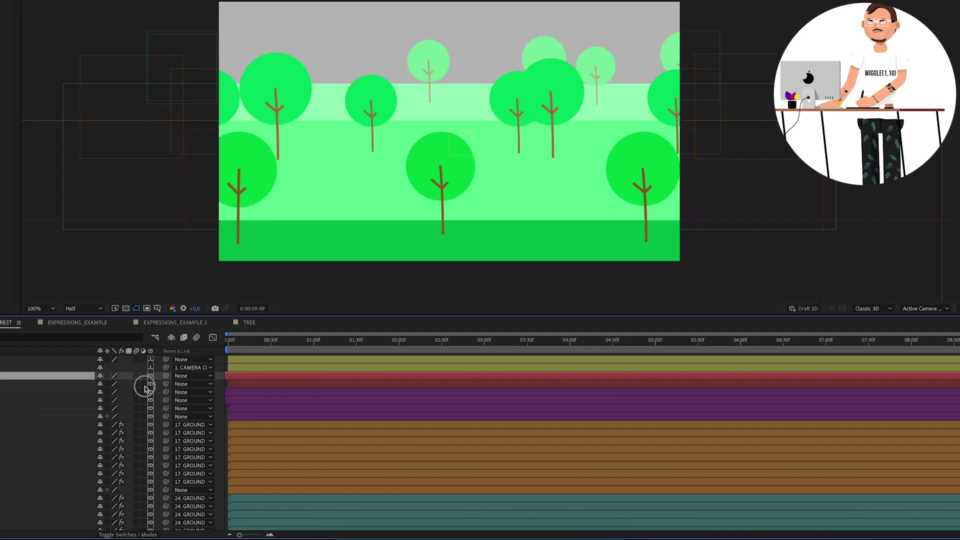
left_click(254, 408)
Slide orange TREE layers 10, 11, 12, 14 and 16 to differing earlier start times.
left_click(253, 450)
left_click(321, 466)
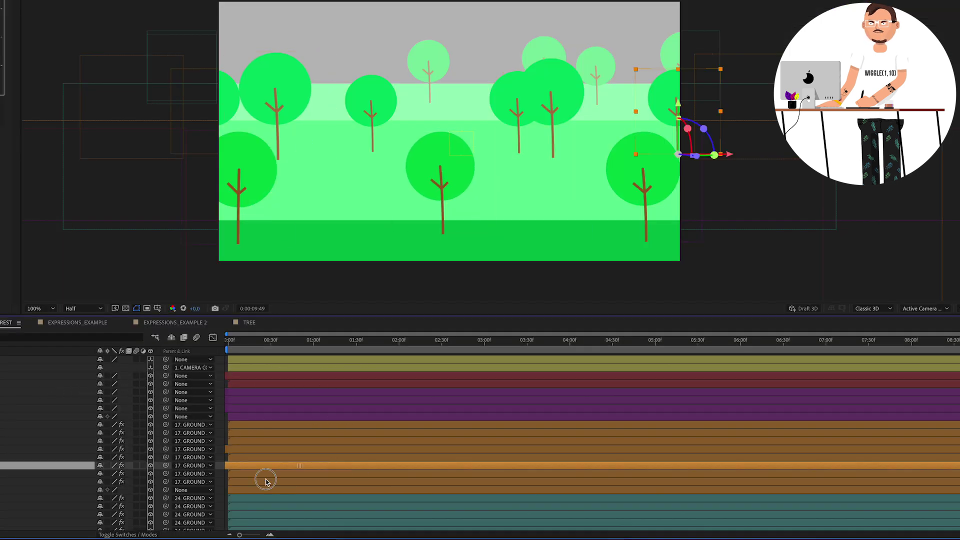
left_click(250, 433)
left_click(278, 440)
left_click(264, 482)
Offset the teal background TREE layers, 18 to 23, to different earlier start times so their sway varies.
left_click(256, 507)
left_click(263, 515)
scroll(311, 385, "down", 2)
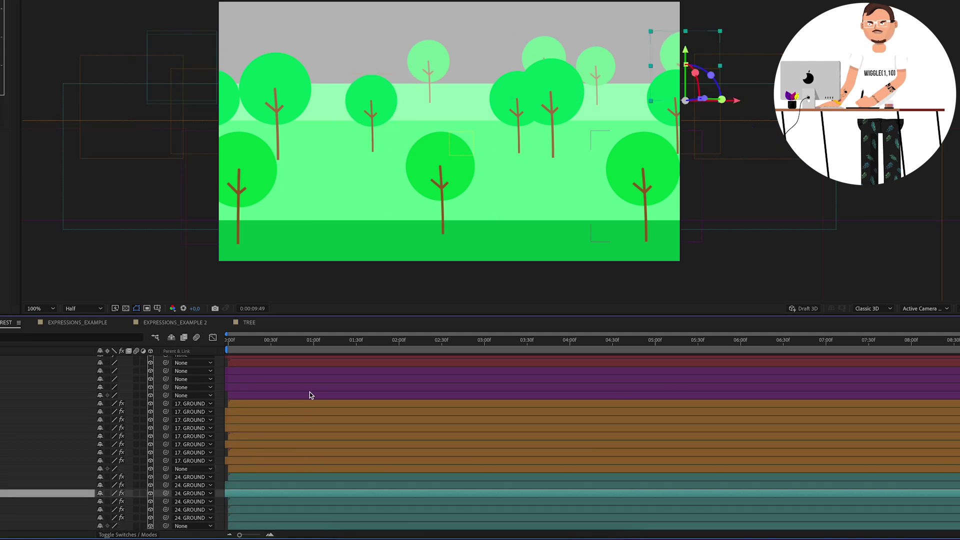
left_click(265, 504)
left_click(276, 518)
left_click(265, 510)
left_click(215, 476)
Shift the remaining orange TREE layers 13 and 15 earlier in time and check the offsets of the upper layers.
left_click(225, 454)
left_click(238, 440)
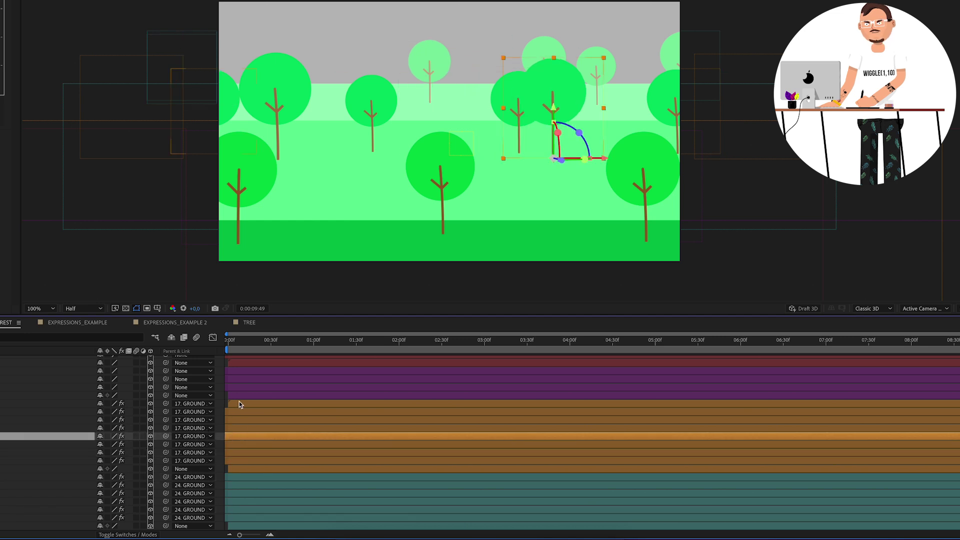
key("ctrl+Up")
scroll(372, 414, "up", 2)
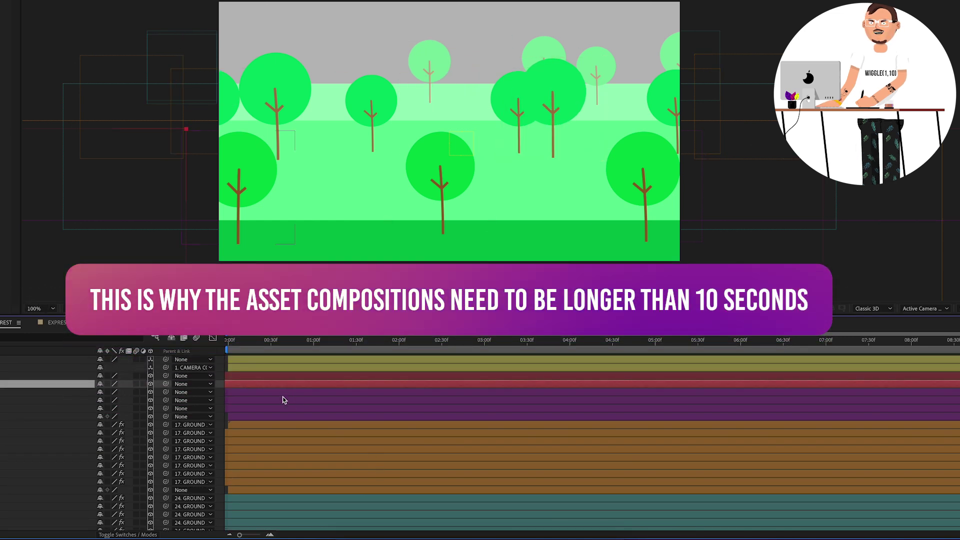
left_click(225, 458)
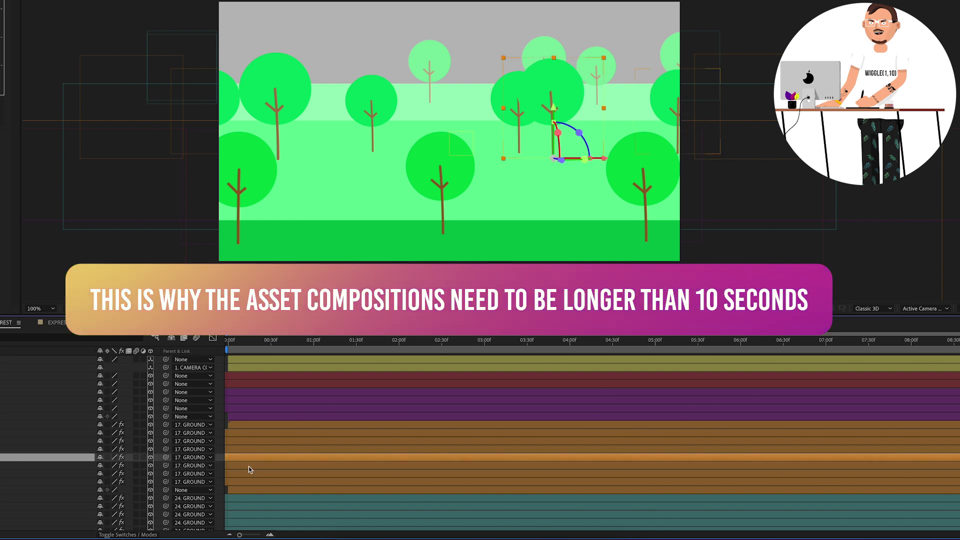
Scrub through the timeline of SCENE_FORREST to check how the offset TREE layers sway as the camera moves.
scroll(241, 464, "down", 2)
left_click(274, 493)
left_click(269, 511)
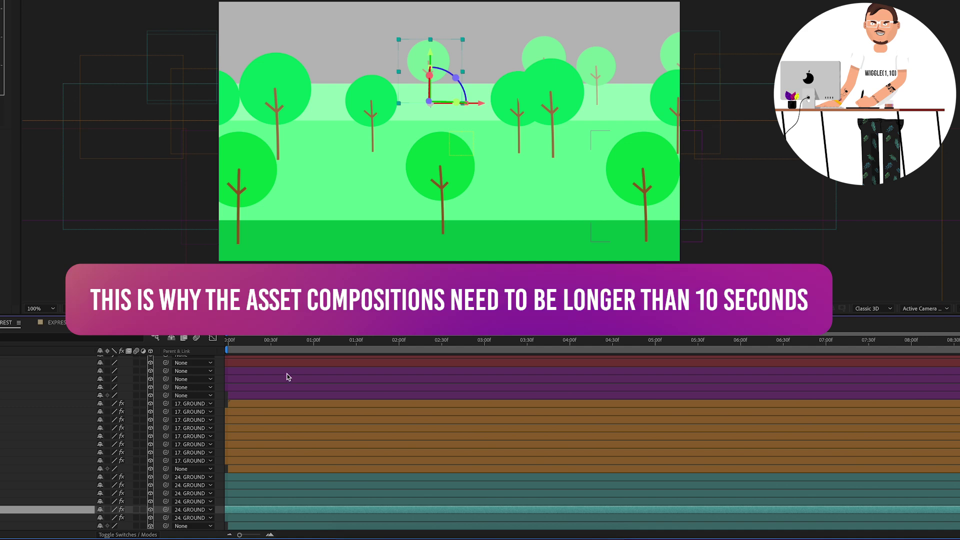
left_click_drag(343, 347, 865, 361)
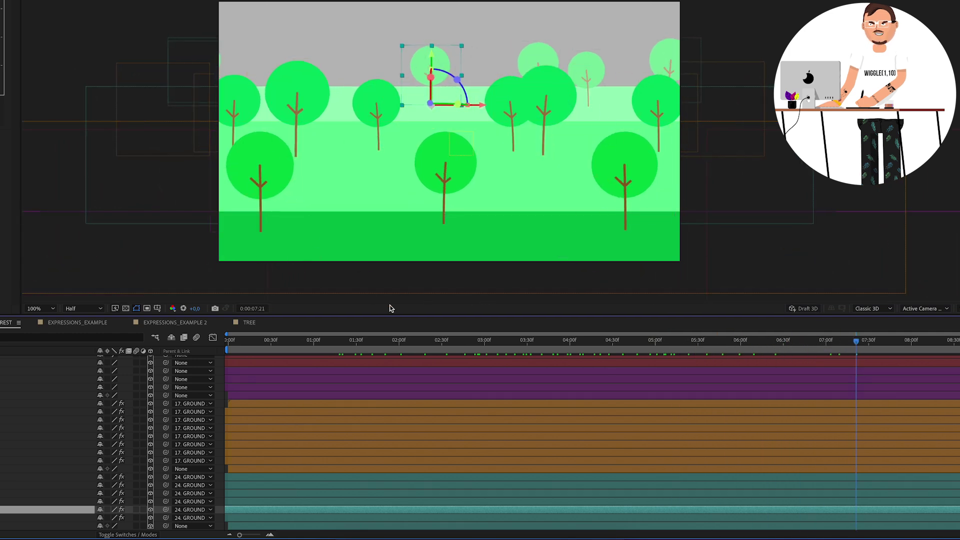
left_click_drag(875, 355, 908, 354)
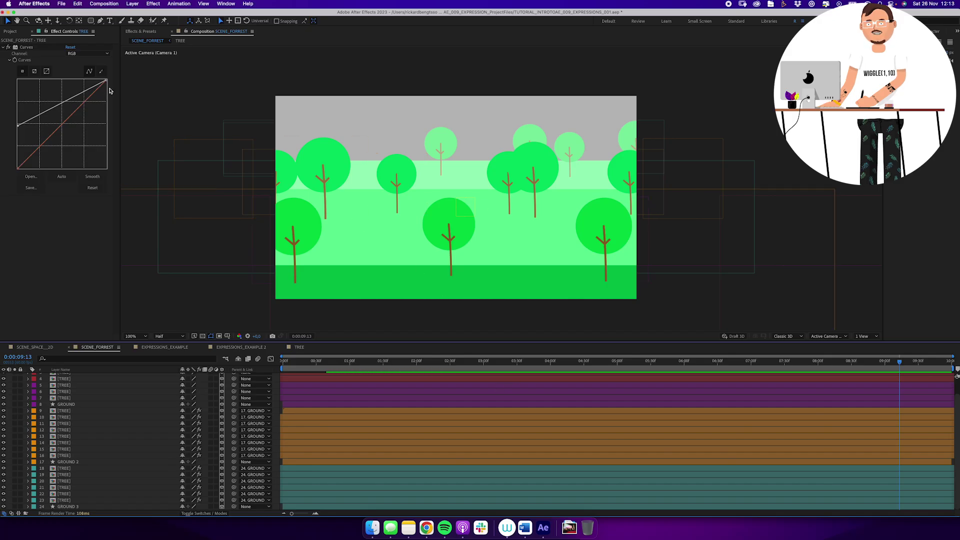
Add a comp-sized cyan solid to SCENE_FORREST and place it beneath all the other layers as the sky.
left_click(133, 3)
mouse_move(160, 15)
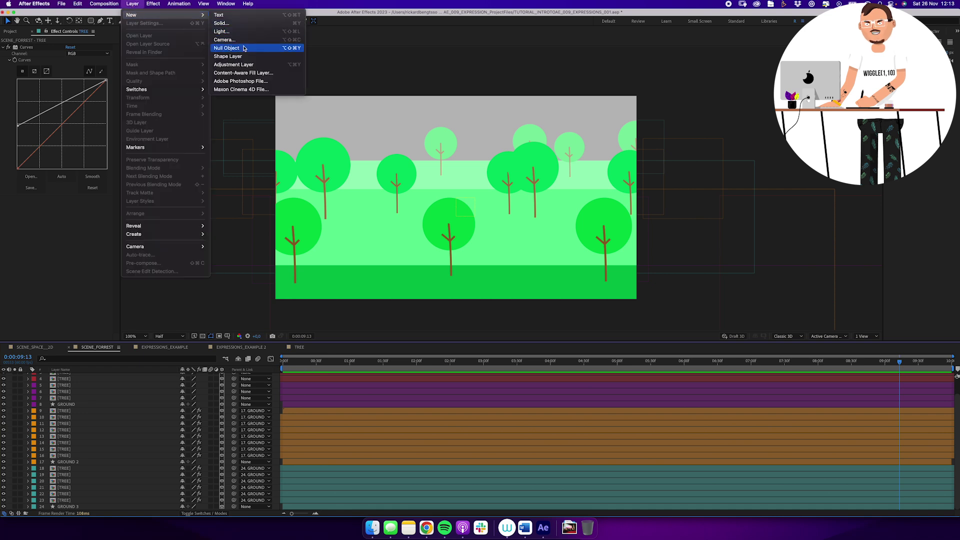
left_click(231, 24)
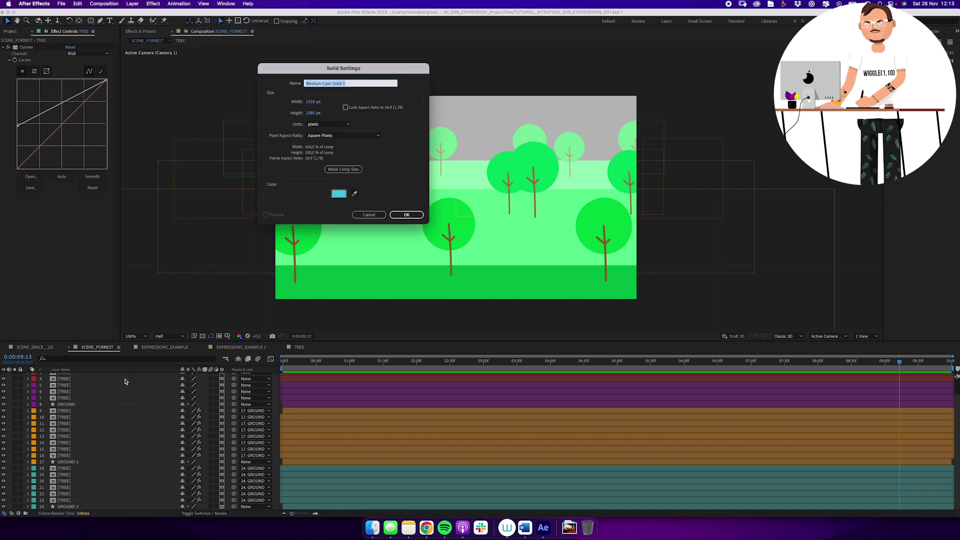
key("Return")
left_click_drag(96, 376, 85, 511)
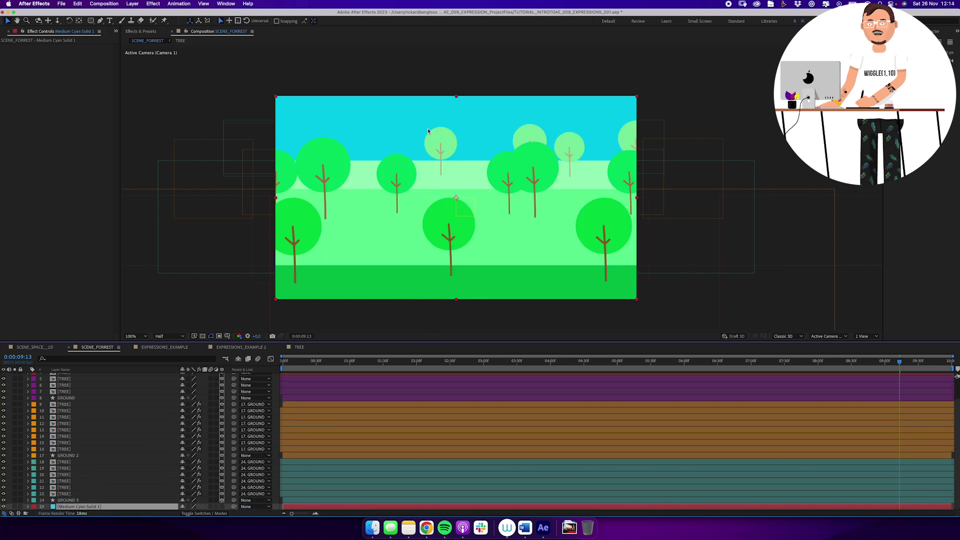
Apply a Gradient Ramp to the cyan sky solid and set its start color to light blue.
left_click(153, 4)
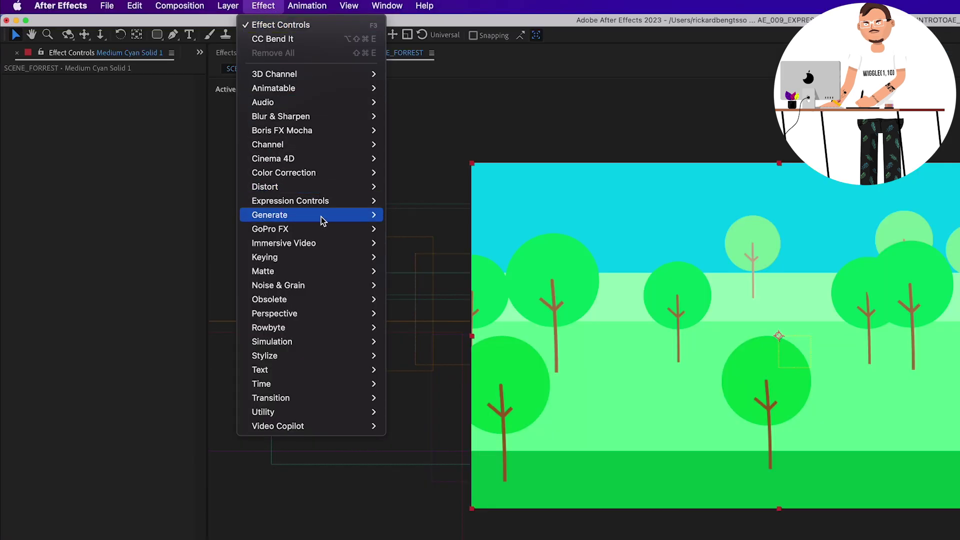
mouse_move(322, 220)
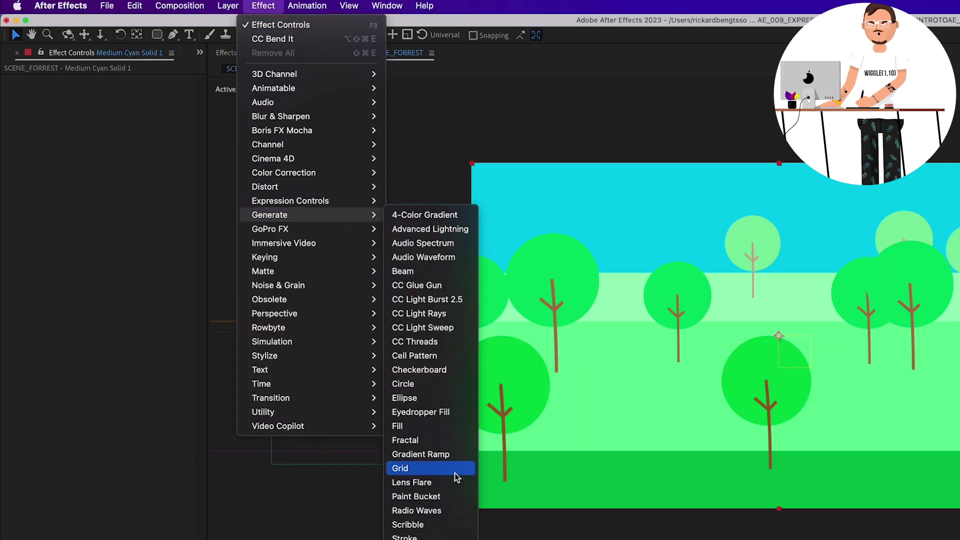
left_click(454, 454)
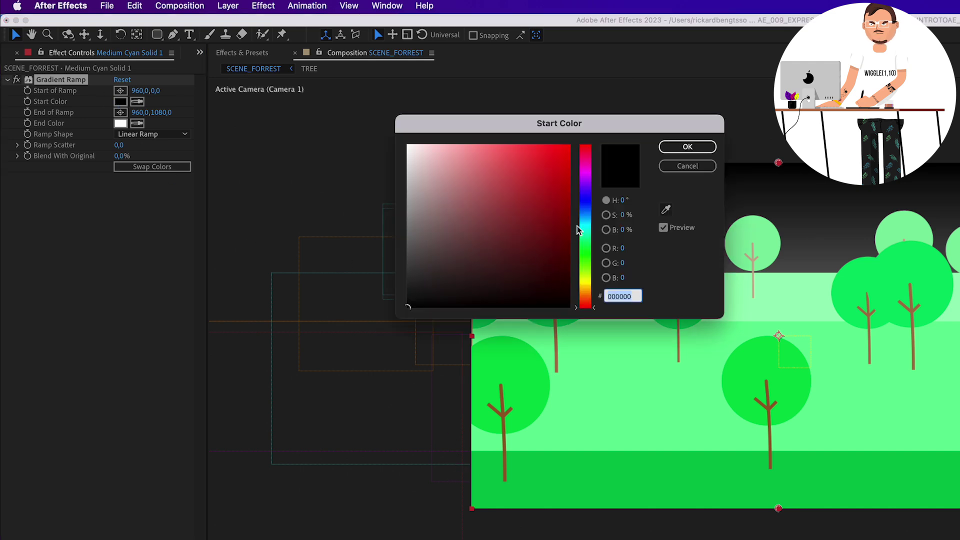
left_click(584, 210)
left_click(495, 146)
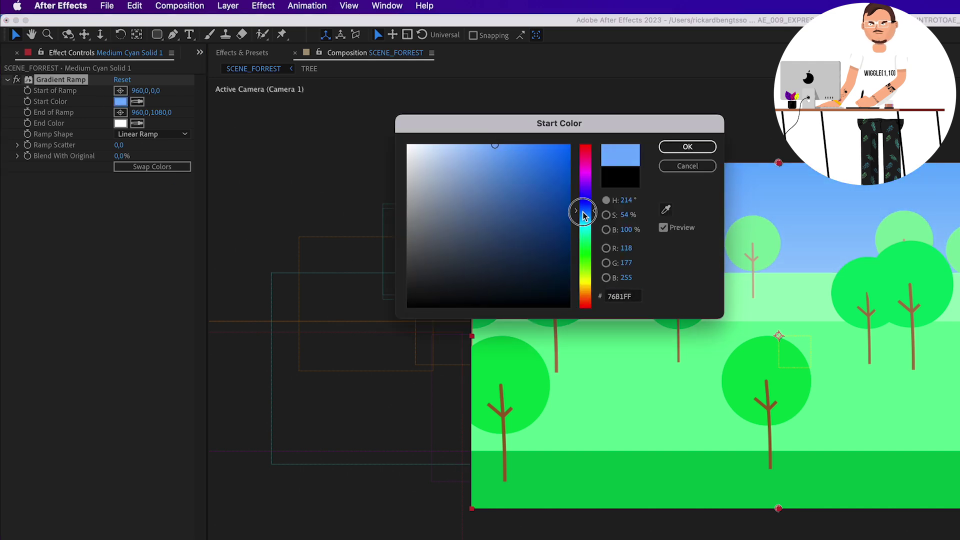
left_click(681, 166)
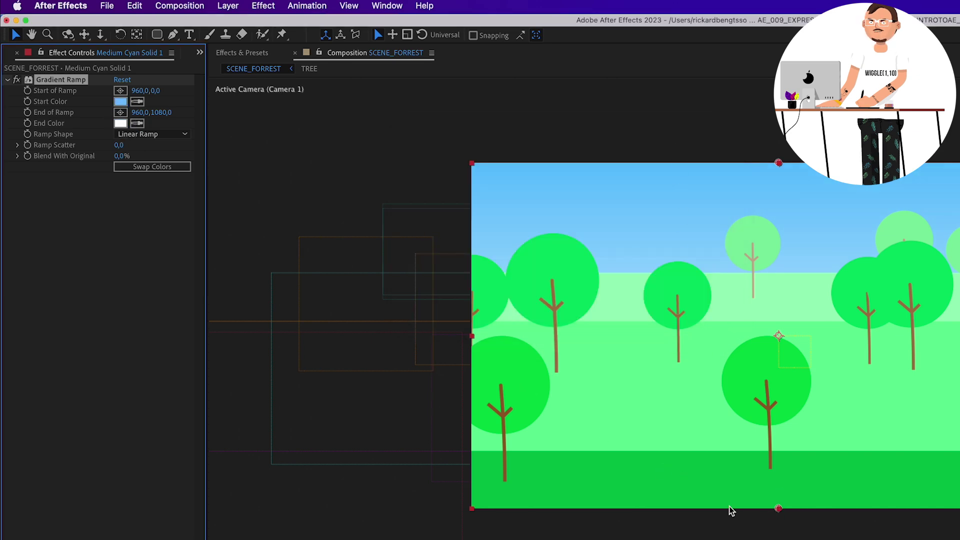
Move the sky gradient's end point up to about the horizon and its start point to just above the frame's upper edge.
left_click_drag(779, 510, 785, 191)
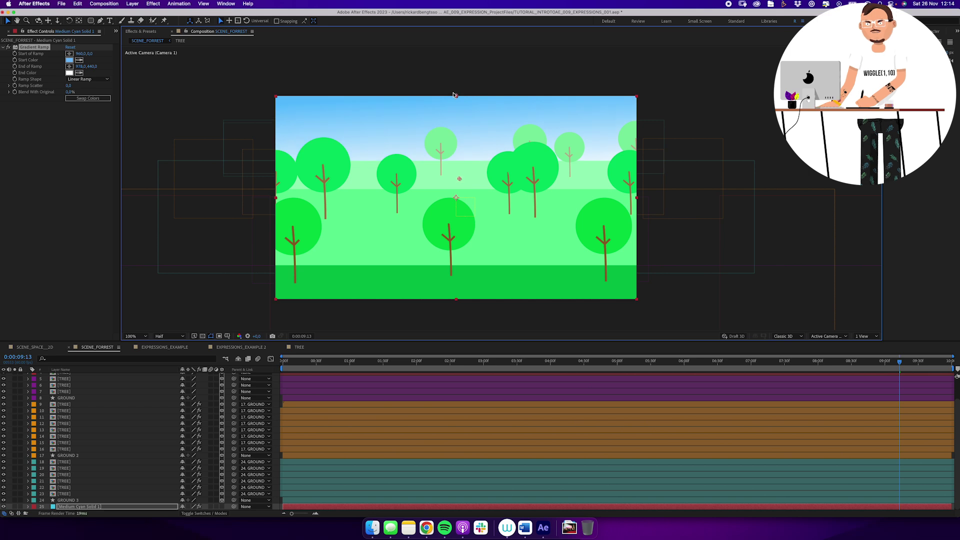
left_click(350, 124)
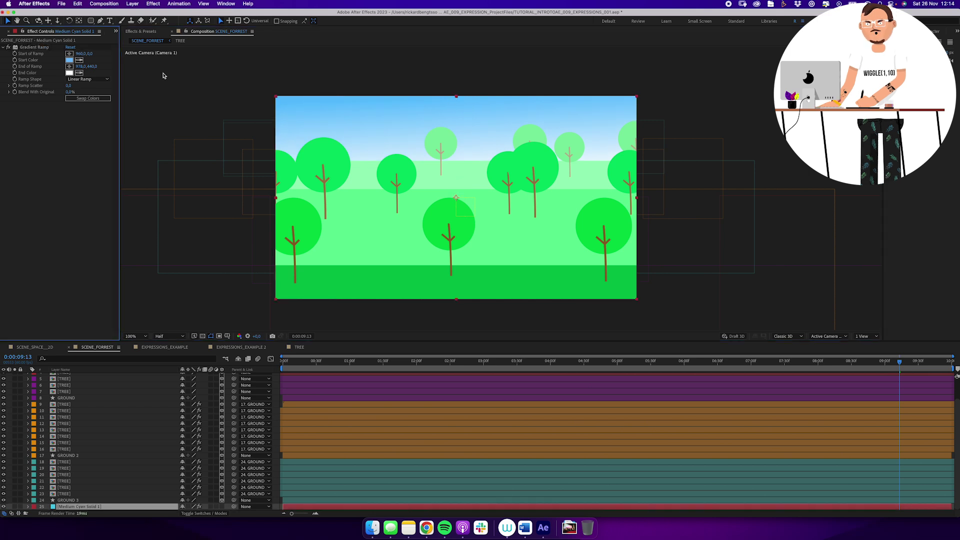
left_click(29, 46)
left_click_drag(456, 98, 457, 105)
left_click_drag(460, 179, 456, 160)
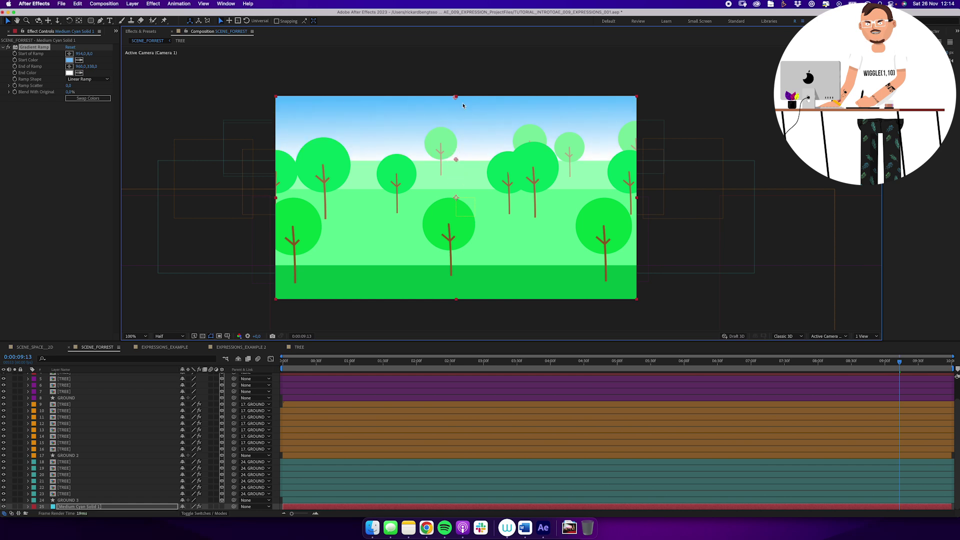
left_click_drag(456, 96, 460, 95)
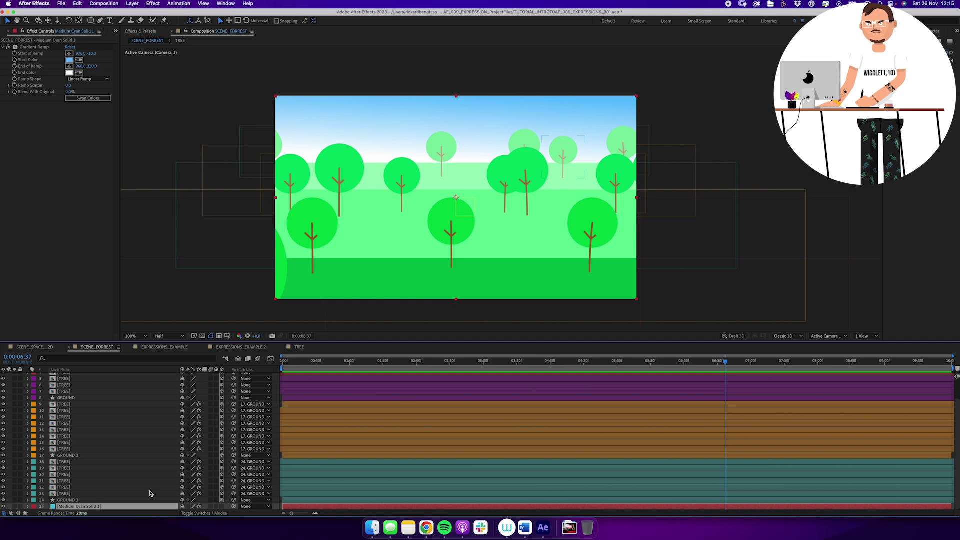
Start a new composition with a width of 3000 px and a height of 3000 px.
left_click(103, 4)
left_click(115, 14)
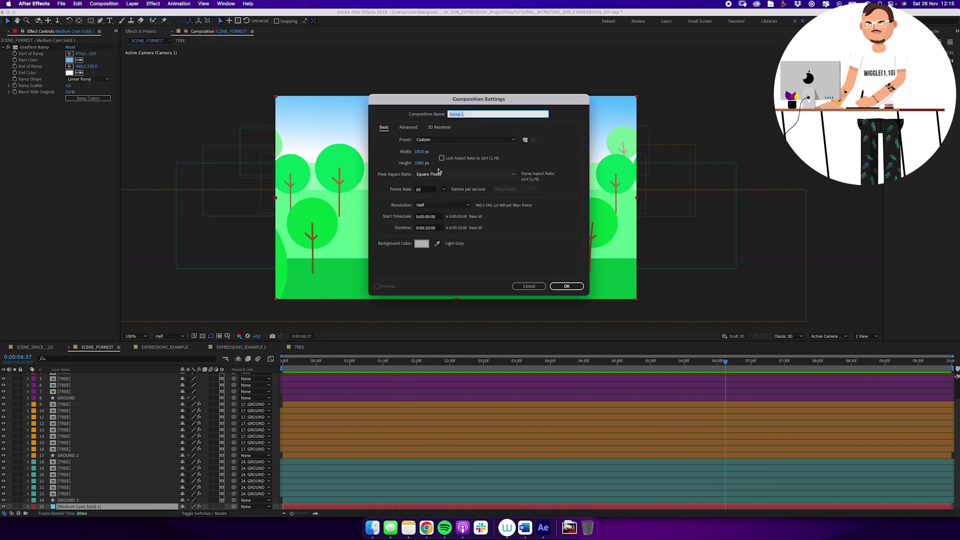
left_click(421, 151)
type("3000")
key("Tab")
type("3000")
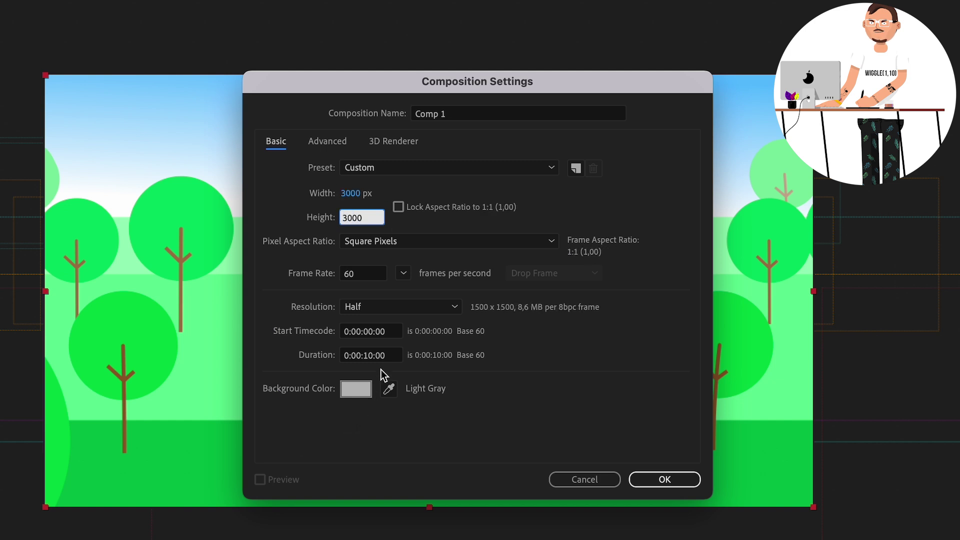
Set the new composition's duration to 0:00:30:00, name it SUN and create it.
left_click(367, 356)
key("BackSpace")
type("3")
left_click(468, 115)
type("SUN")
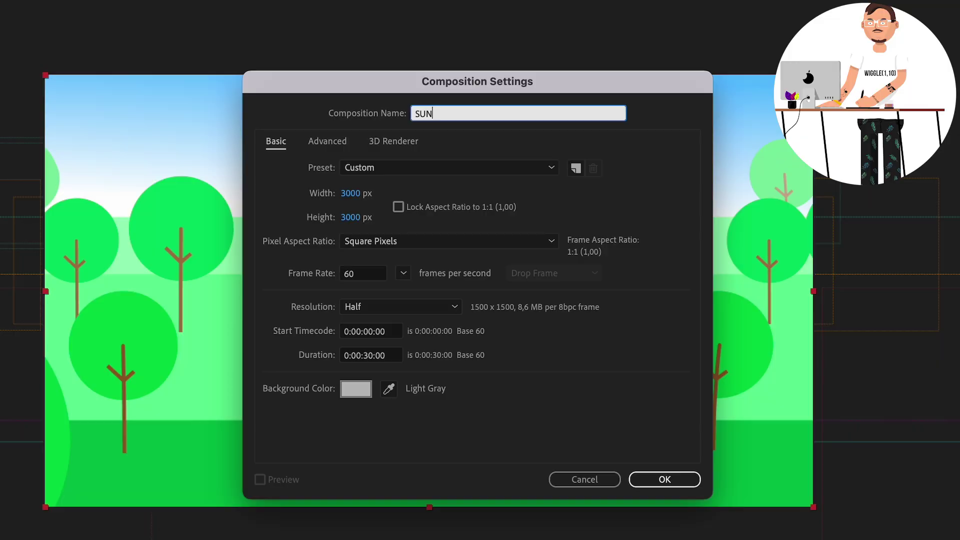
key("Return")
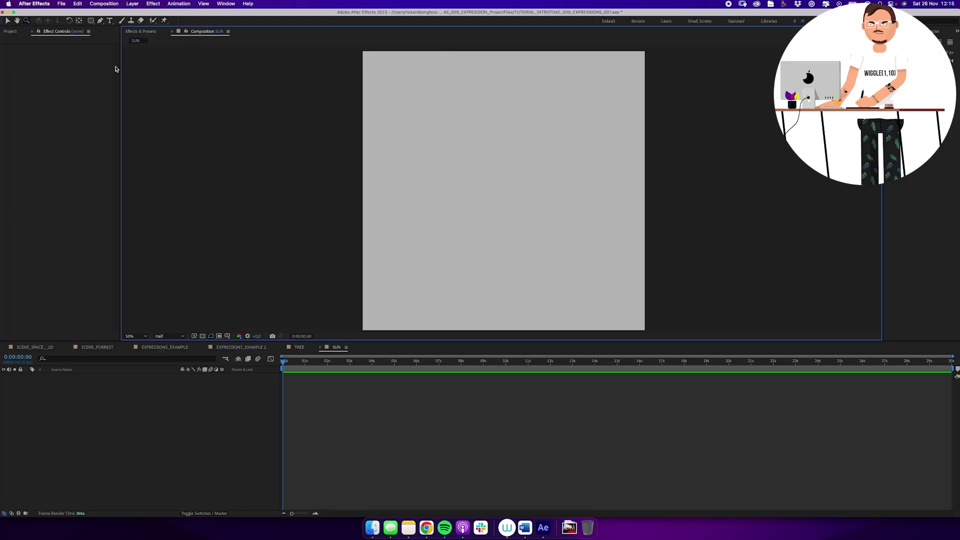
Add a rectangle shape layer in SUN, size it to 2000 by 2000 and raise its roundness until it is a circle.
double_click(91, 20)
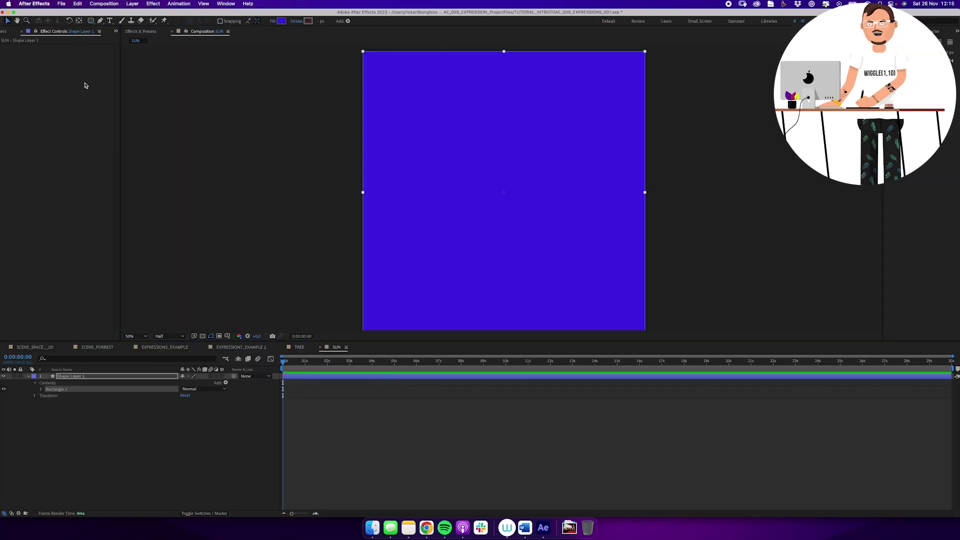
left_click(40, 391, "super")
type("2000")
key("Return")
left_click_drag(186, 401, 239, 395)
Change the circle's fill color to a bright yellow.
left_click(281, 21)
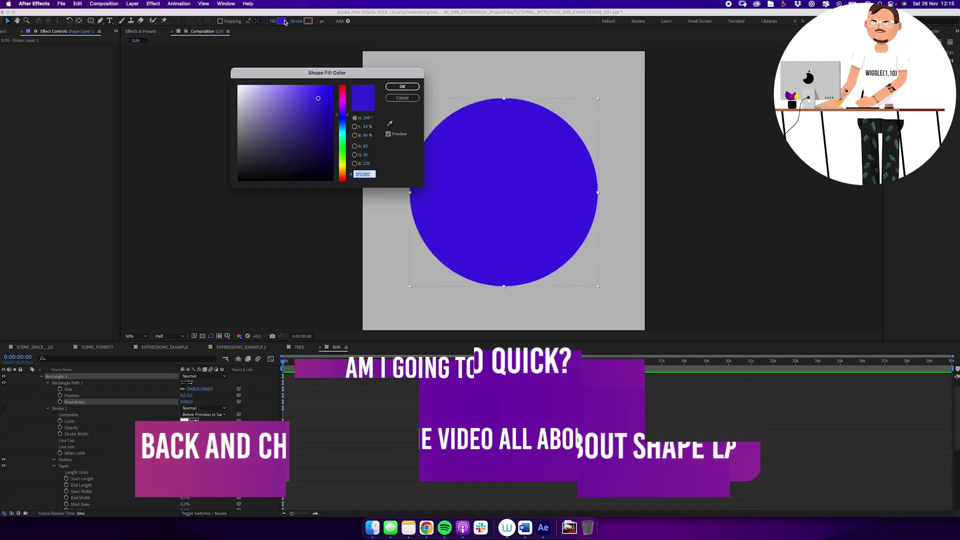
left_click_drag(342, 152, 342, 166)
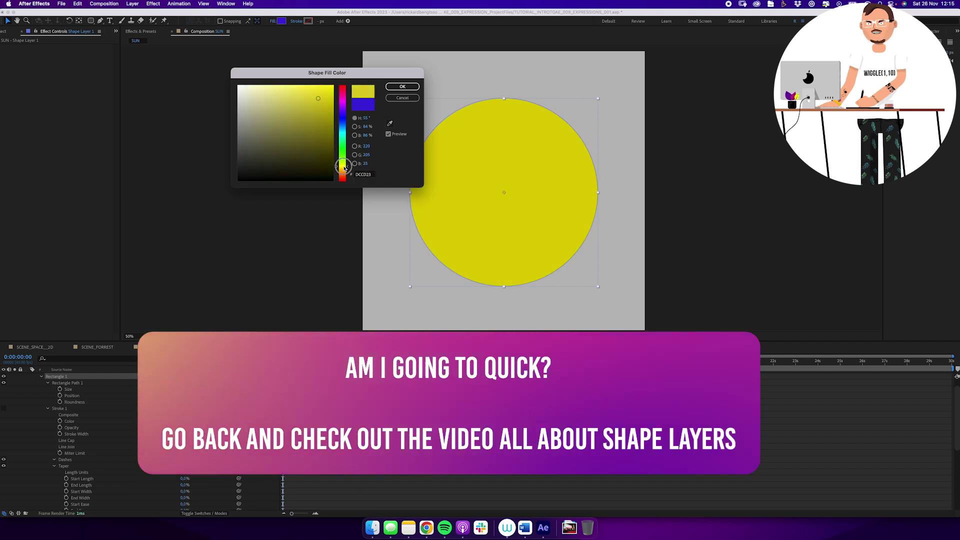
left_click(316, 95)
left_click(402, 86)
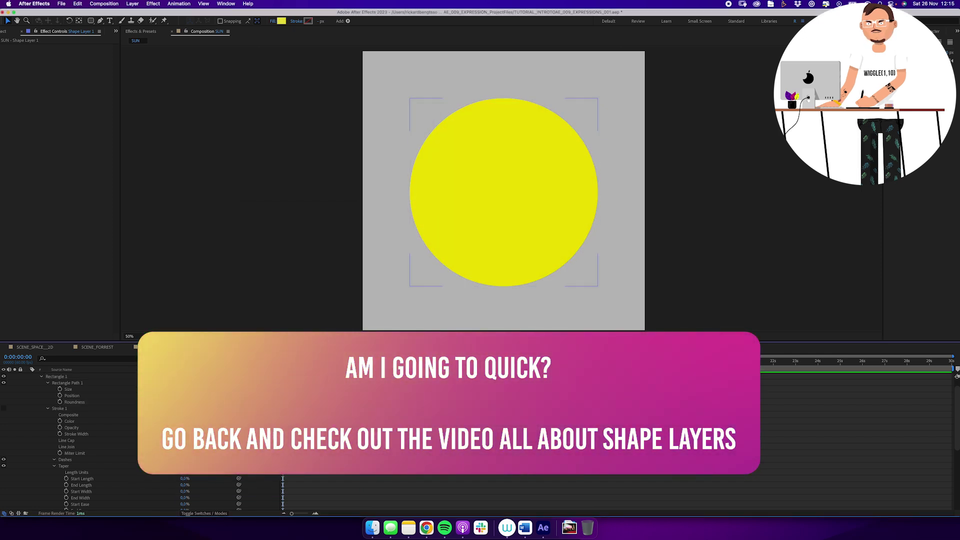
Rename the yellow circle's shape layer as SUN.
left_click(70, 376)
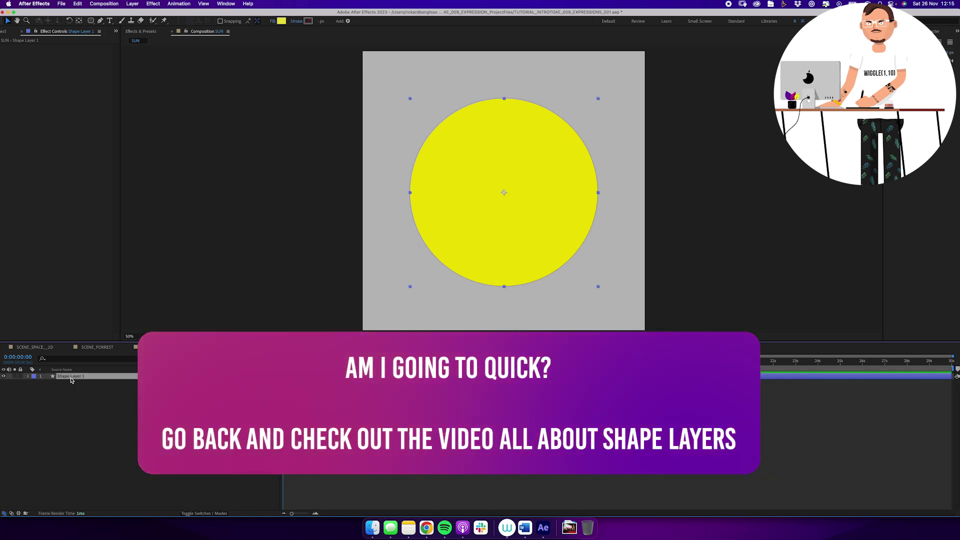
key("Return")
type("SUN")
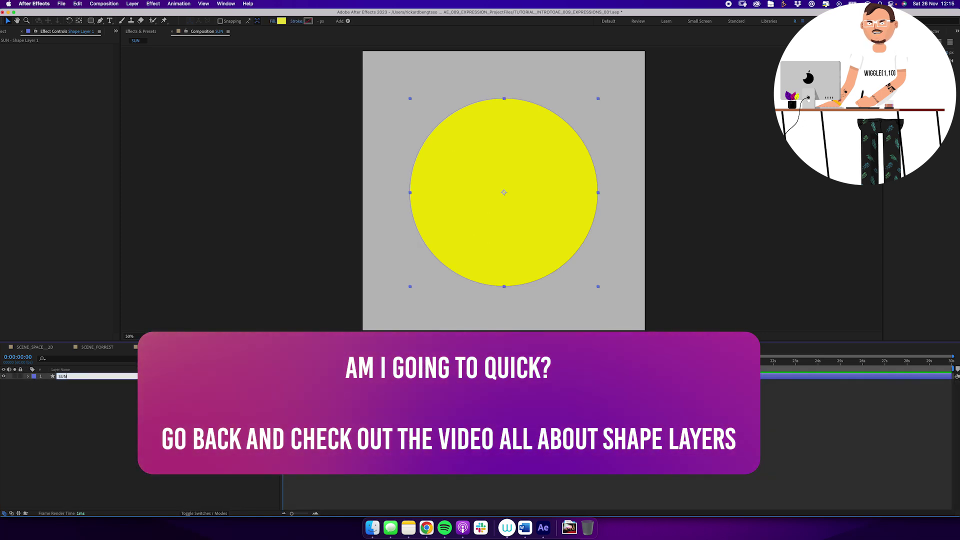
key("Return")
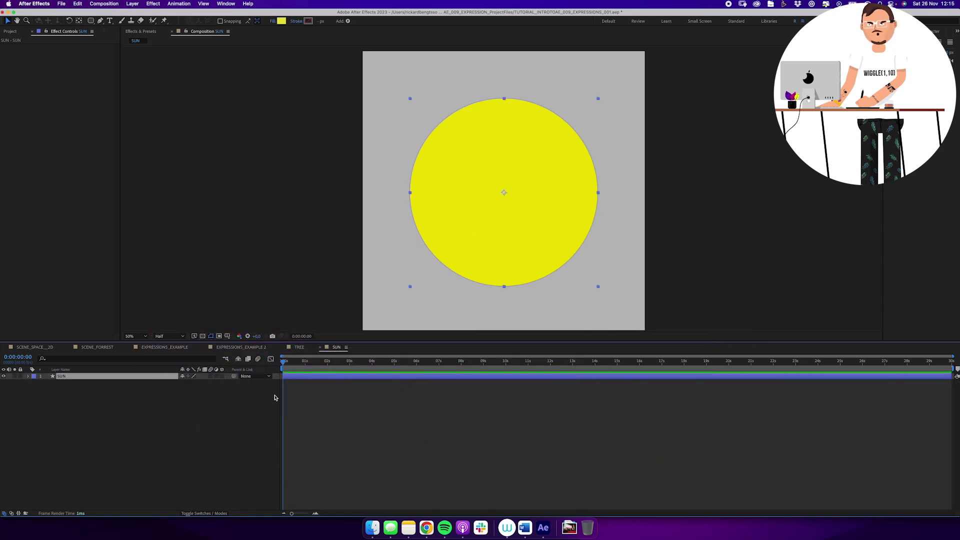
Try rotating the SUN layer and undo the rotation.
left_click_drag(191, 382, 233, 394)
key("super+z")
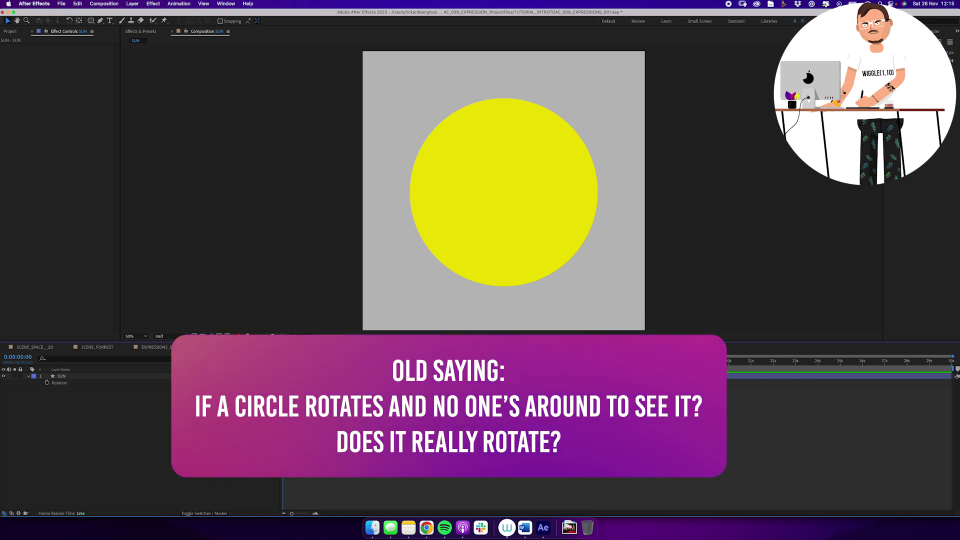
Show the title/action-safe guides and draw a short vertical ray with the Pen tool above the circle, aligned with its center.
left_click(518, 168)
left_click_drag(517, 169, 515, 186)
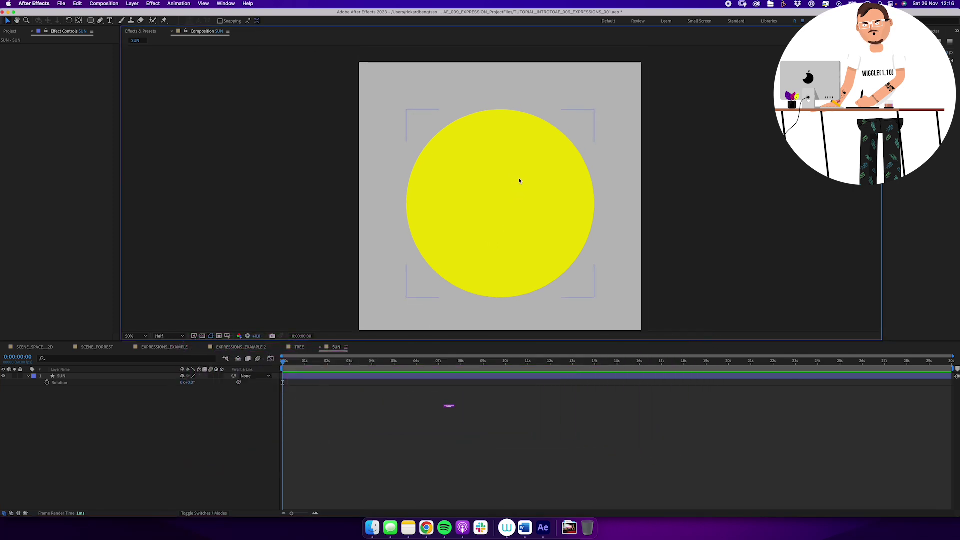
left_click(100, 22)
key("apostrophe")
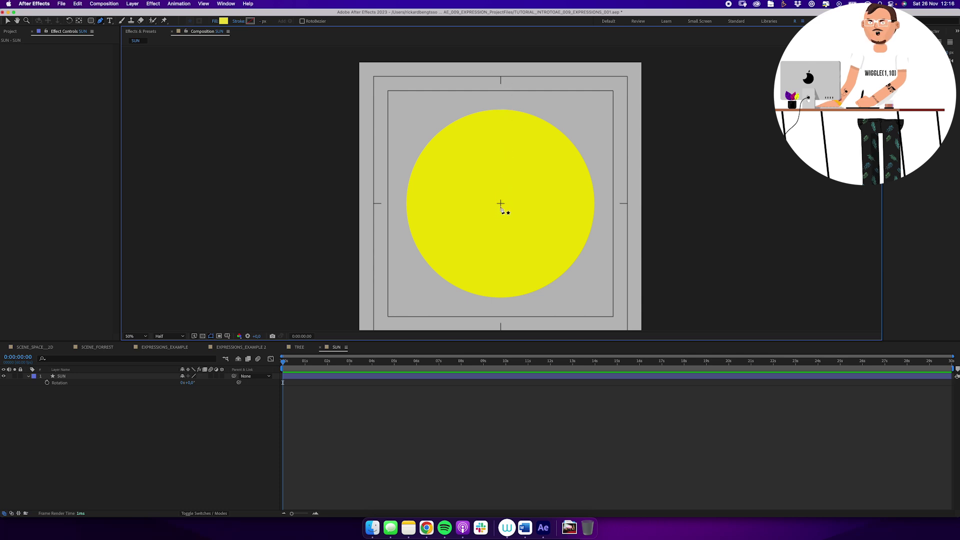
left_click(501, 104)
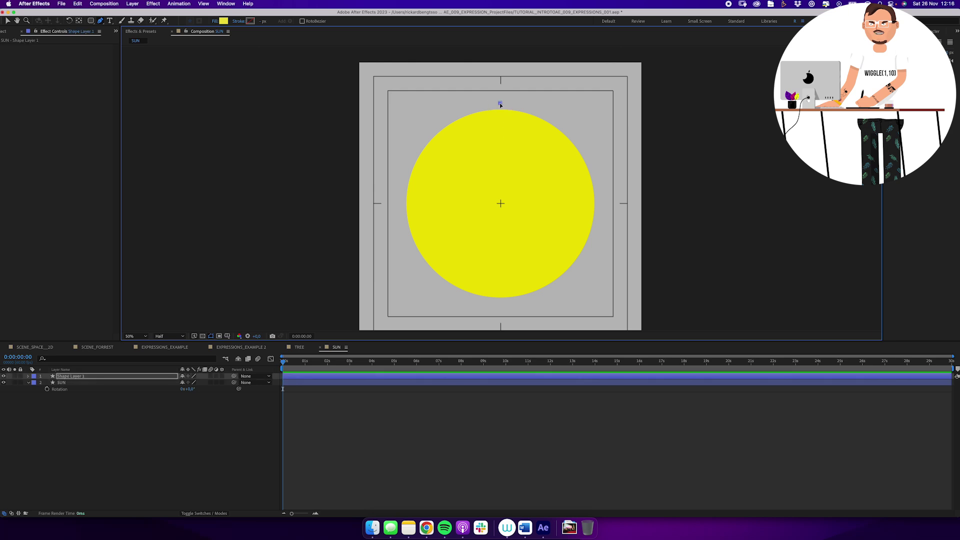
left_click(499, 79)
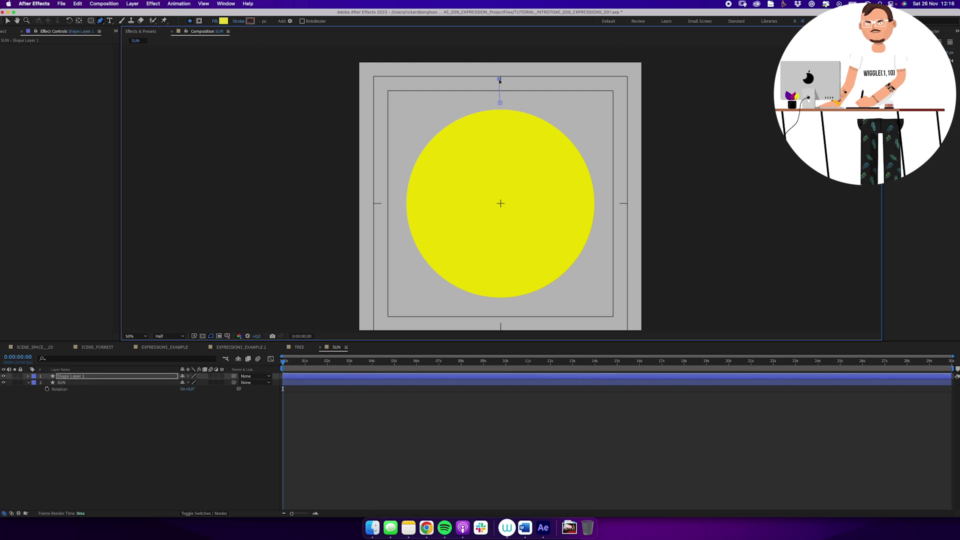
key("v")
left_click(501, 80)
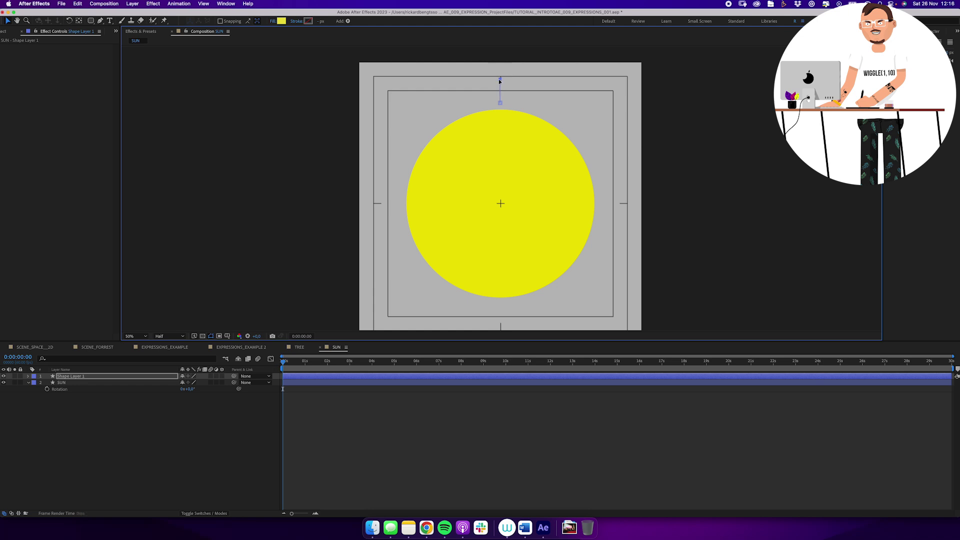
Give the ray a stroke in the yellow sampled from the circle and set its fill to None.
left_click(308, 21)
left_click(390, 123)
left_click(469, 138)
left_click(404, 87)
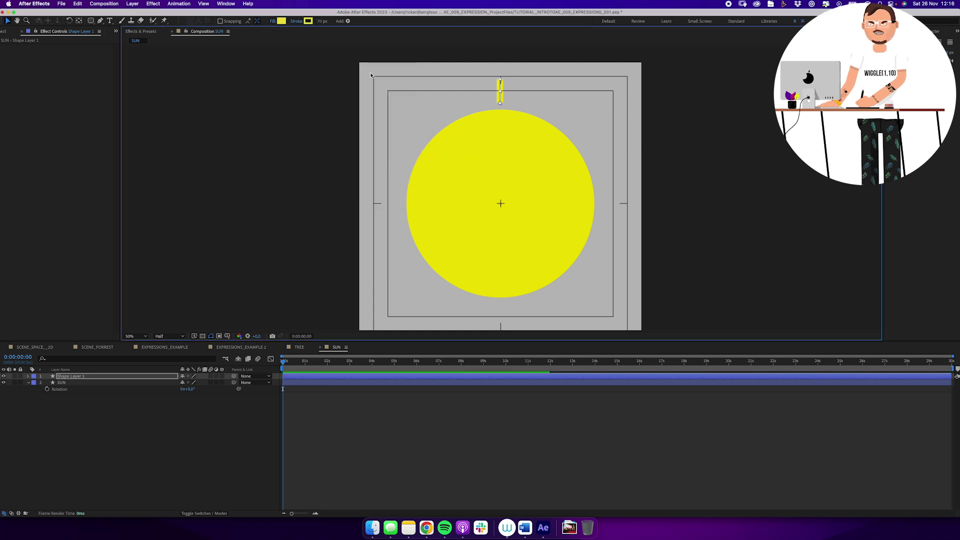
left_click(273, 22)
left_click(342, 172)
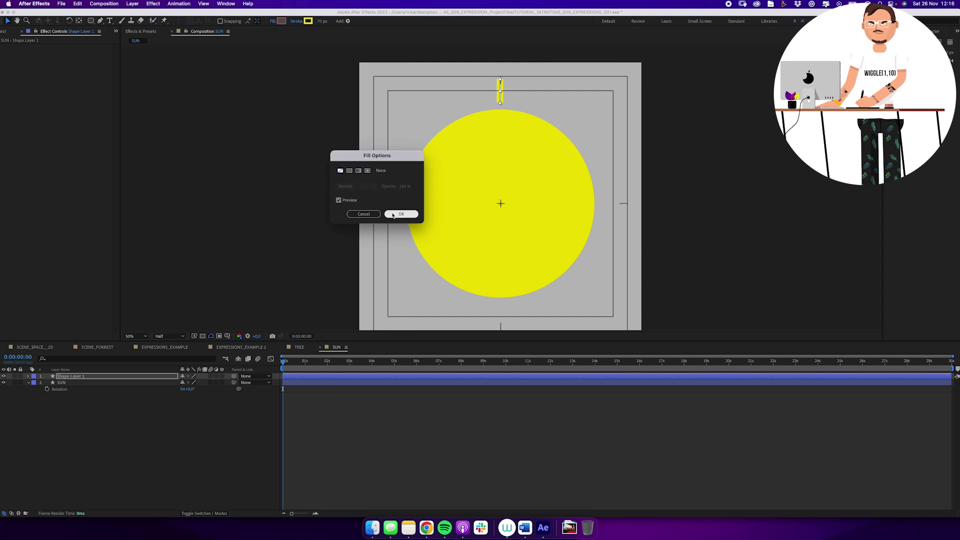
left_click(401, 214)
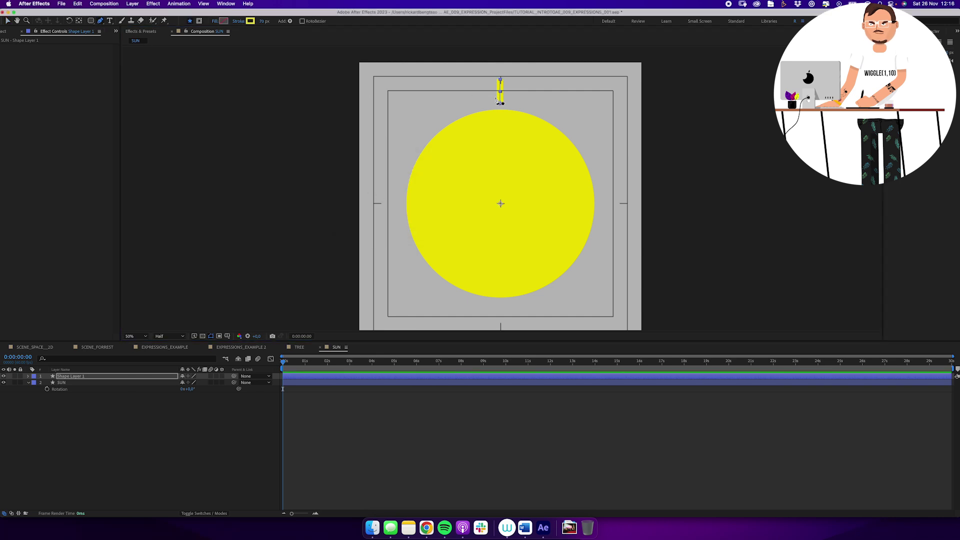
Shorten the ray above the circle by lowering its upper point, and hide the title/action-safe guides.
left_click(501, 81)
left_click_drag(500, 82, 500, 88)
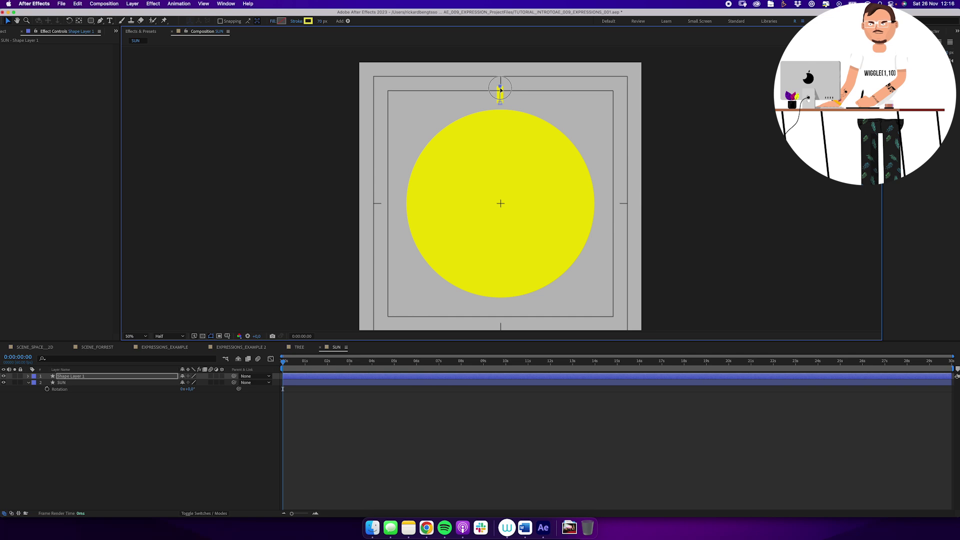
key("'")
left_click(165, 435)
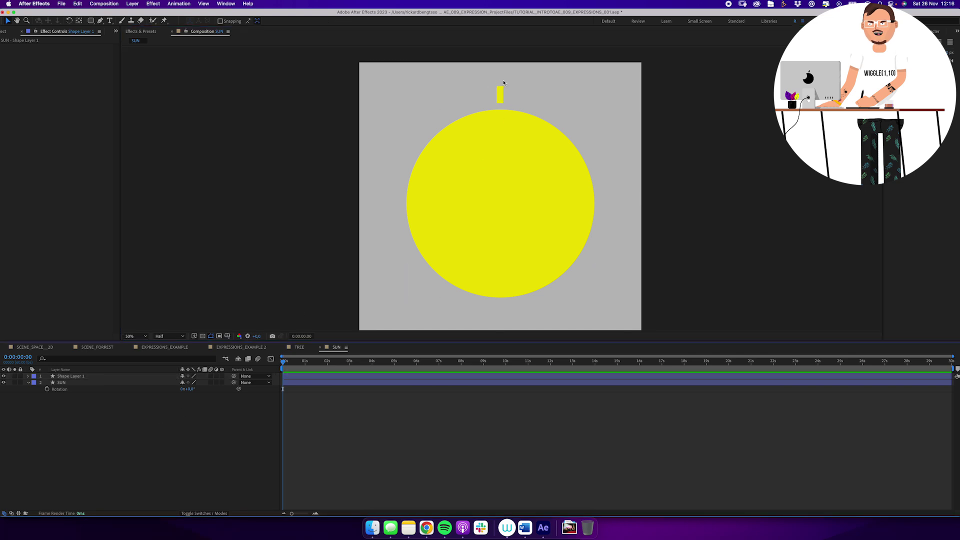
Rename the ray's shape layer as RAY.
left_click(501, 94)
key("Return")
type("RAY")
key("Return")
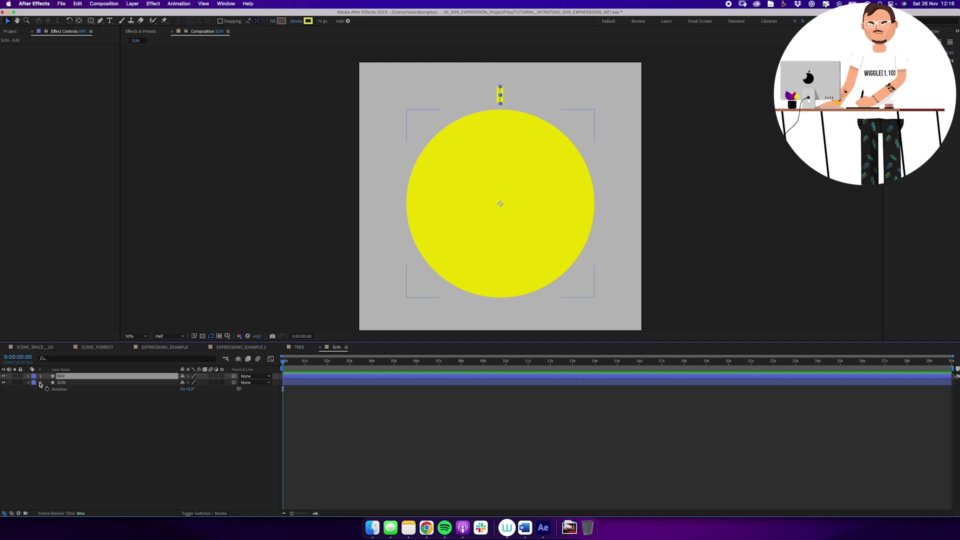
Set the line cap of the RAY layer's Stroke 1 to Round Cap.
left_click(28, 377)
left_click(35, 383)
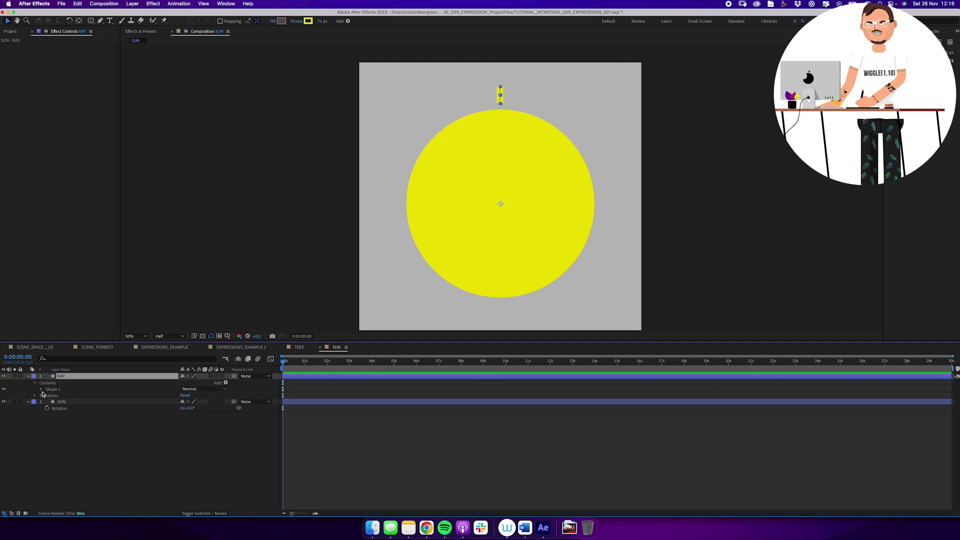
left_click(41, 391)
left_click(58, 402)
left_click(48, 403)
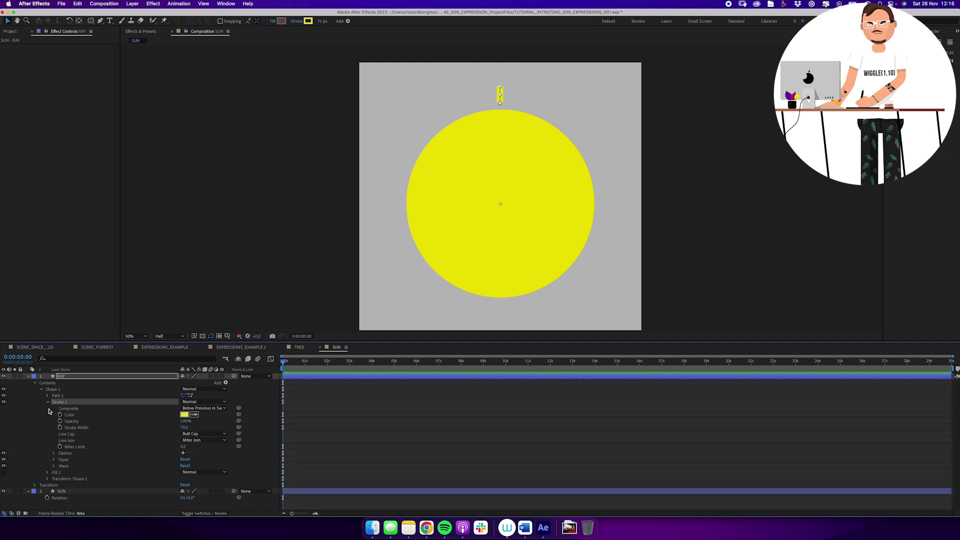
left_click(204, 434)
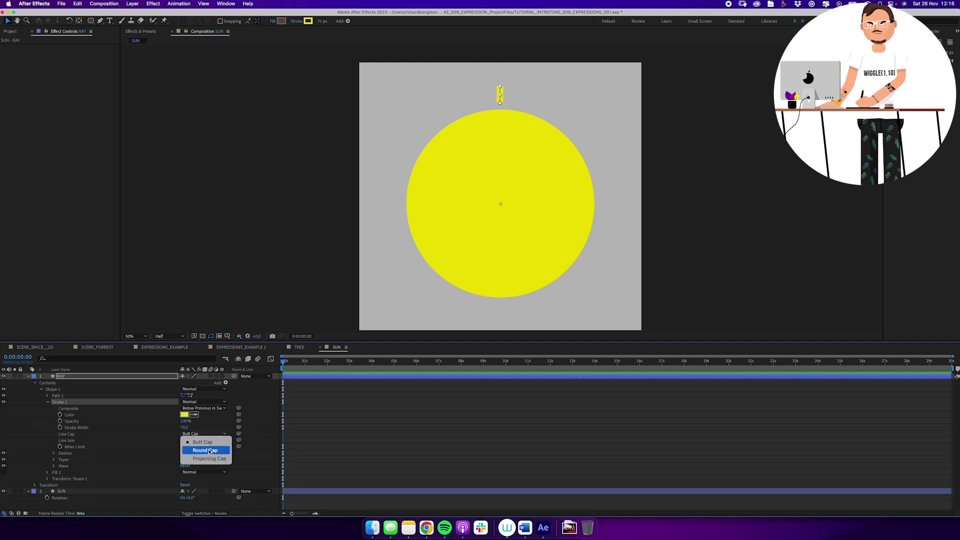
left_click(209, 451)
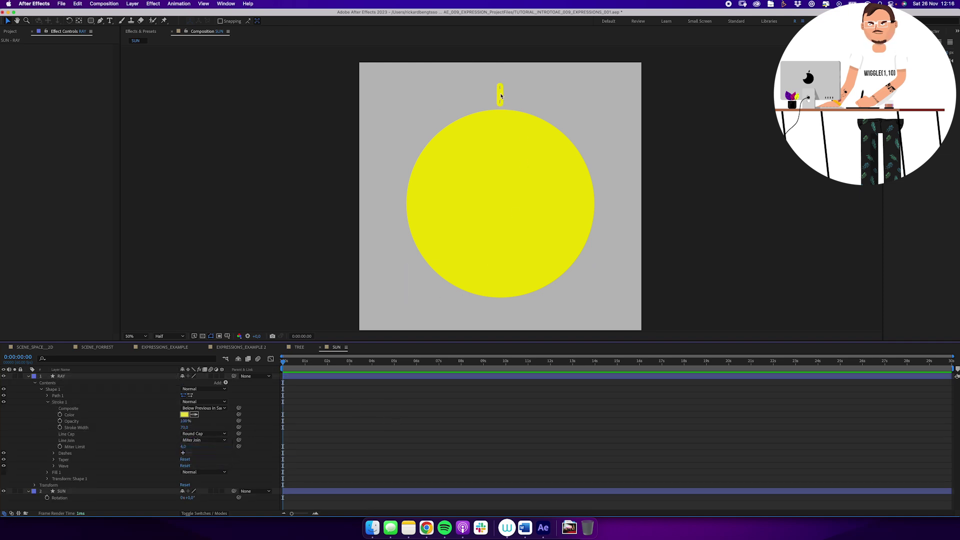
Add a Repeater to the RAY layer and set its transform position to 0,0.
left_click(61, 377)
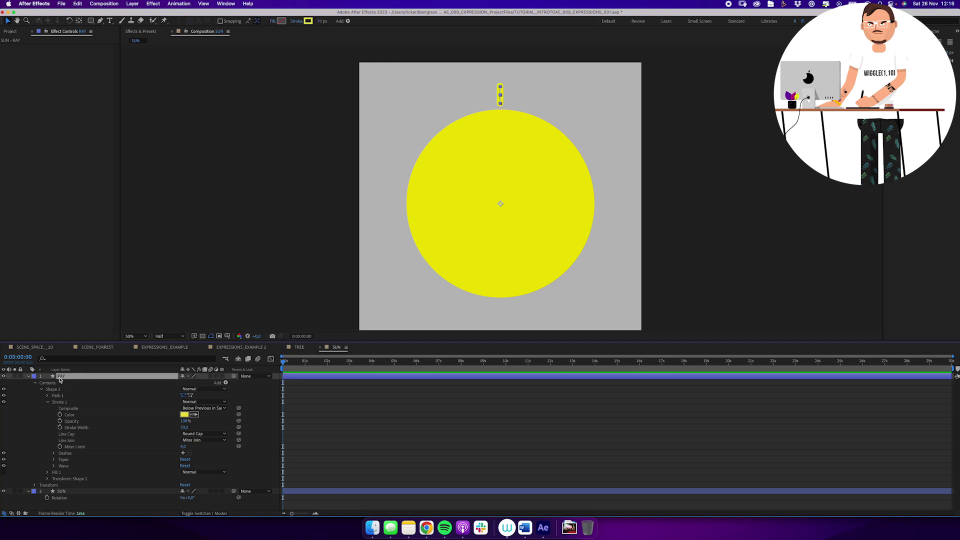
left_click(226, 383)
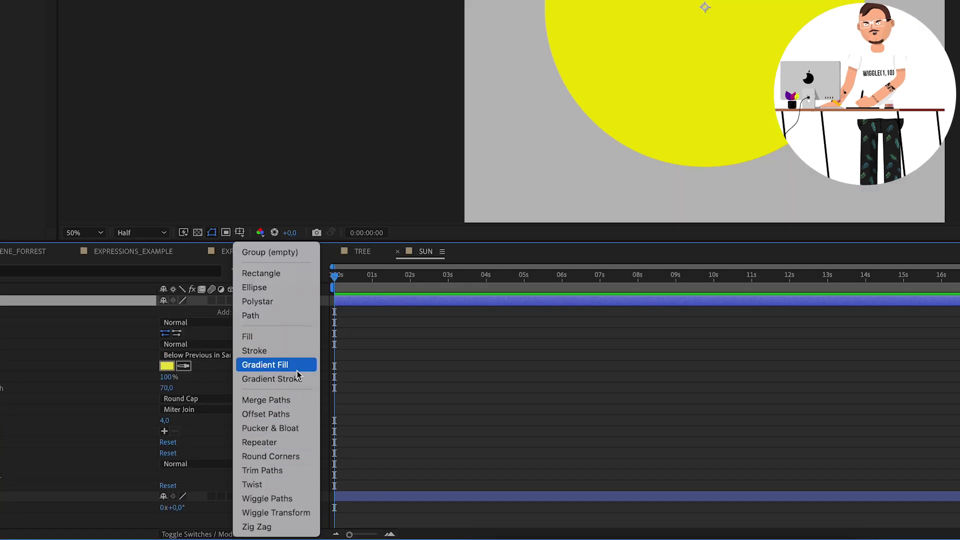
left_click(288, 445)
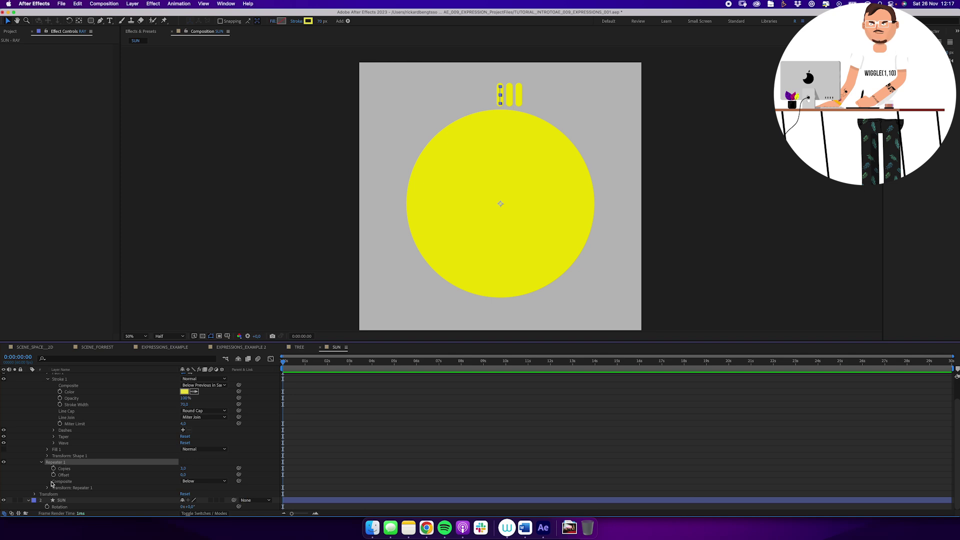
left_click(47, 489)
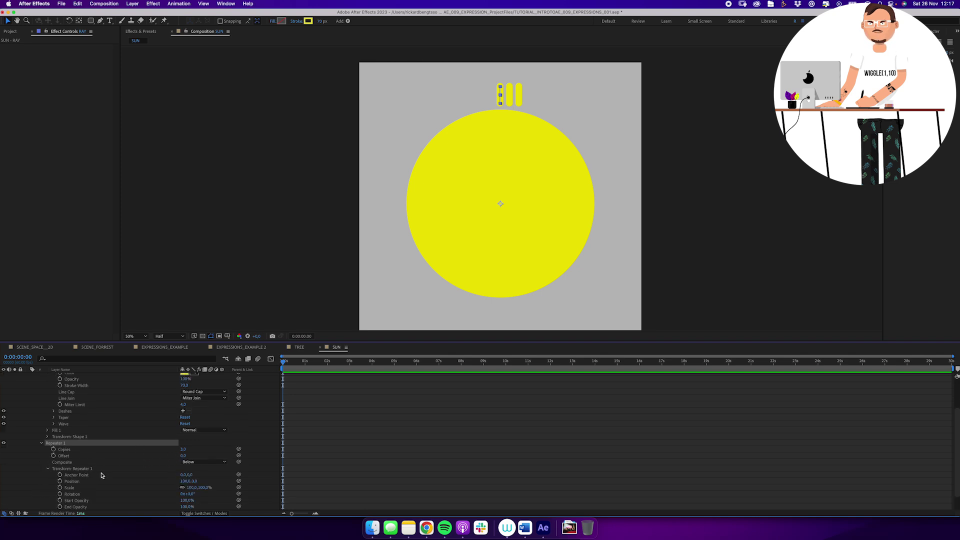
left_click(105, 463)
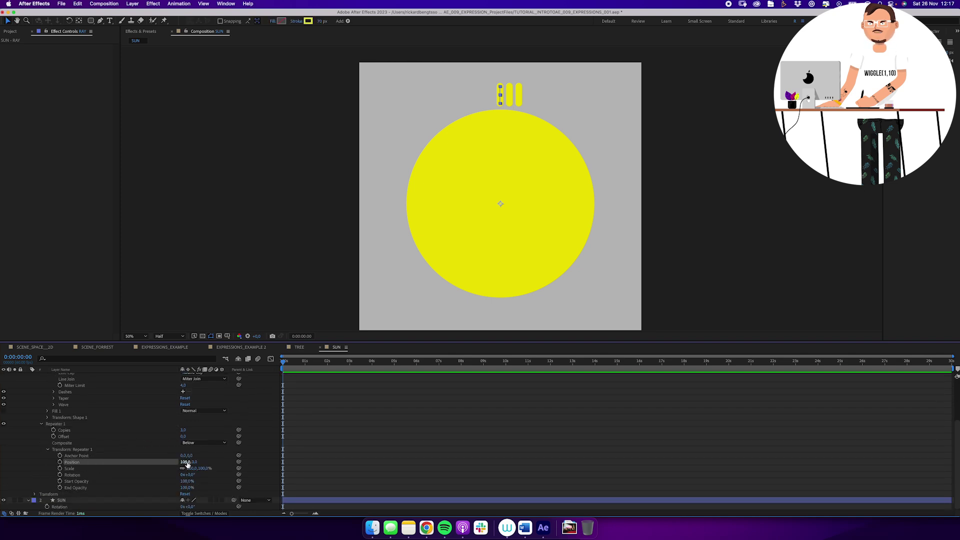
left_click(186, 463)
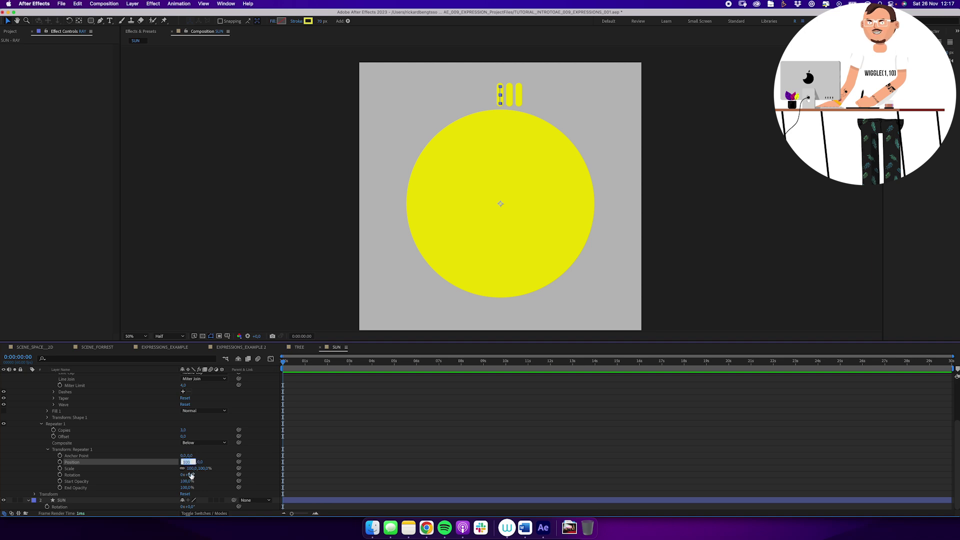
key("space")
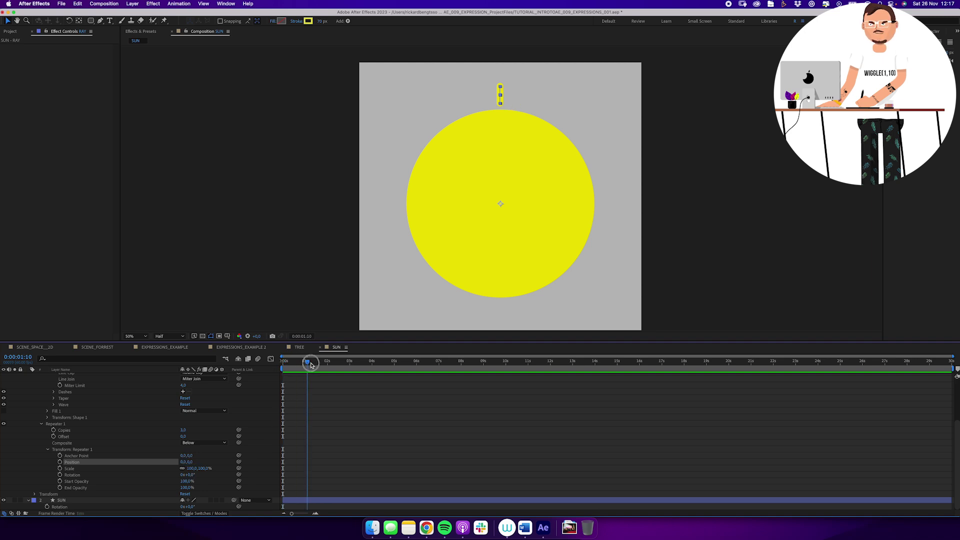
Try a repeater rotation of 47° with 10 copies and reset the rotation to 0°.
mouse_move(189, 476)
left_mouse_down()
mouse_move(249, 469)
mouse_move(198, 474)
left_mouse_up()
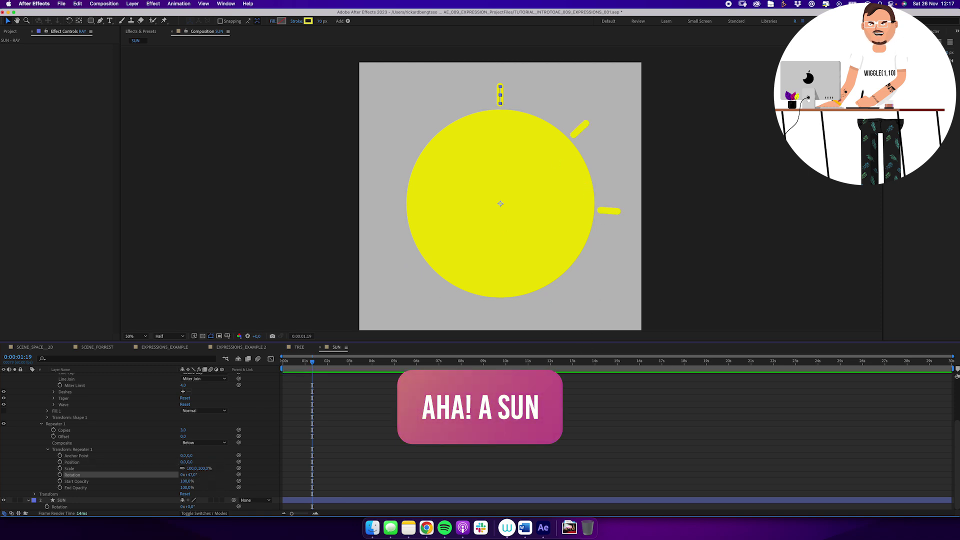
left_click(184, 431)
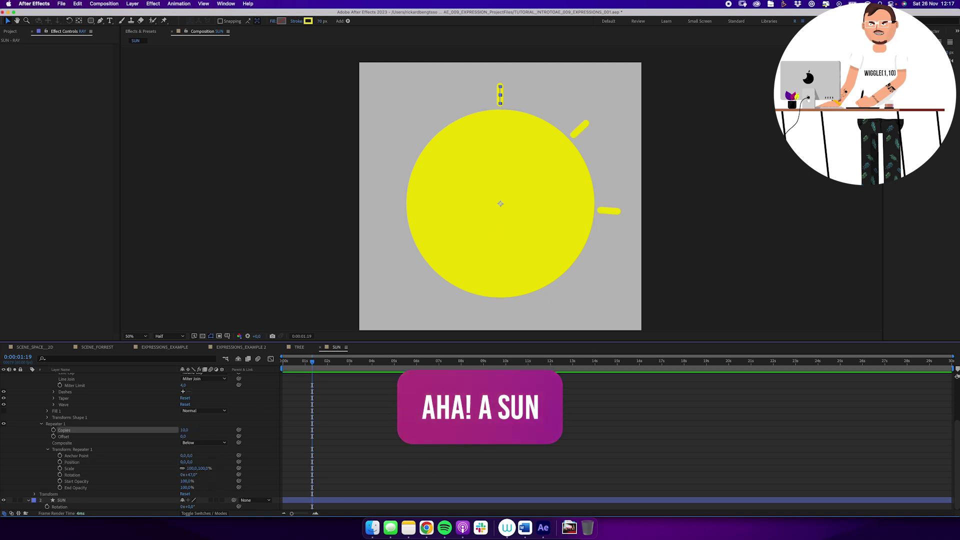
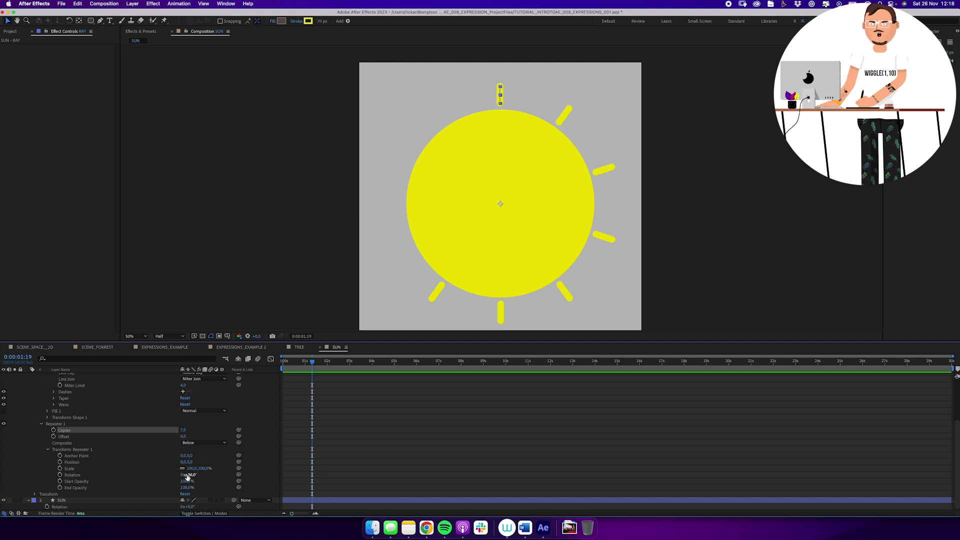
left_click(192, 475)
key("Escape")
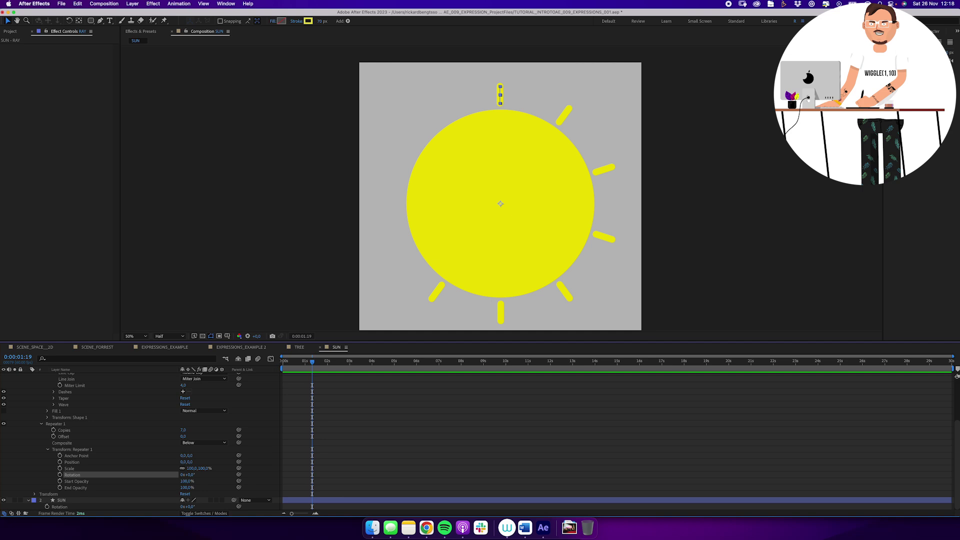
Give the Repeater's transform rotation the expression 360/content("Repeater 1").copies, linking it to the Copies property.
left_click(59, 475, "alt")
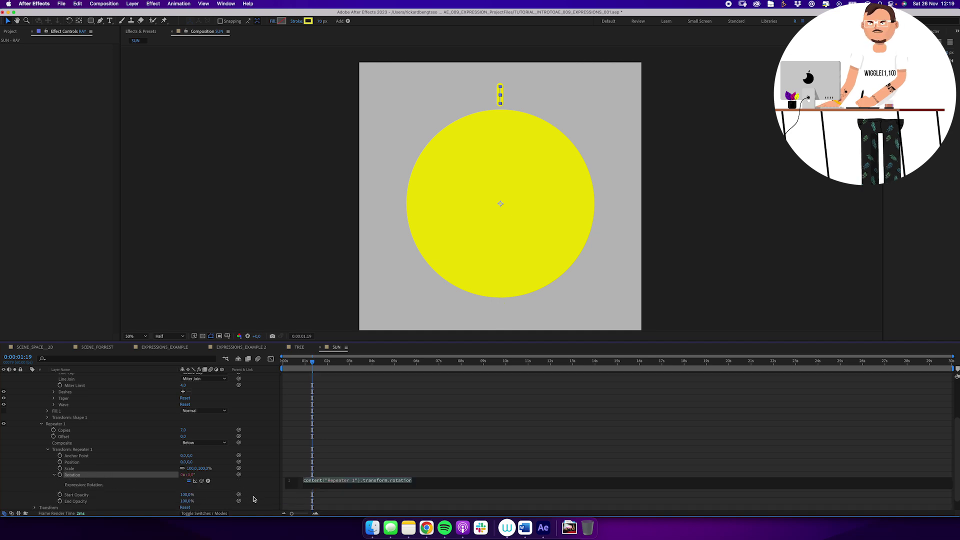
type("360")
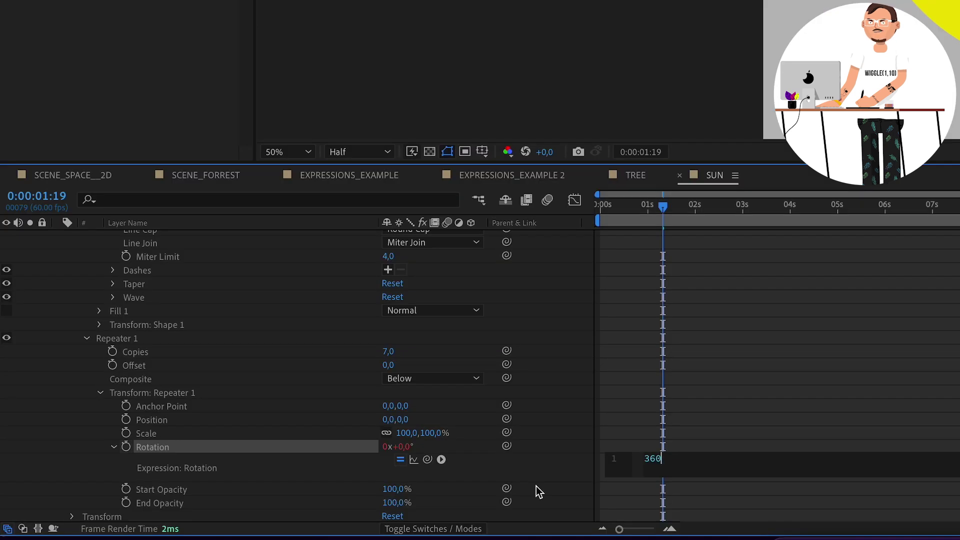
type("/")
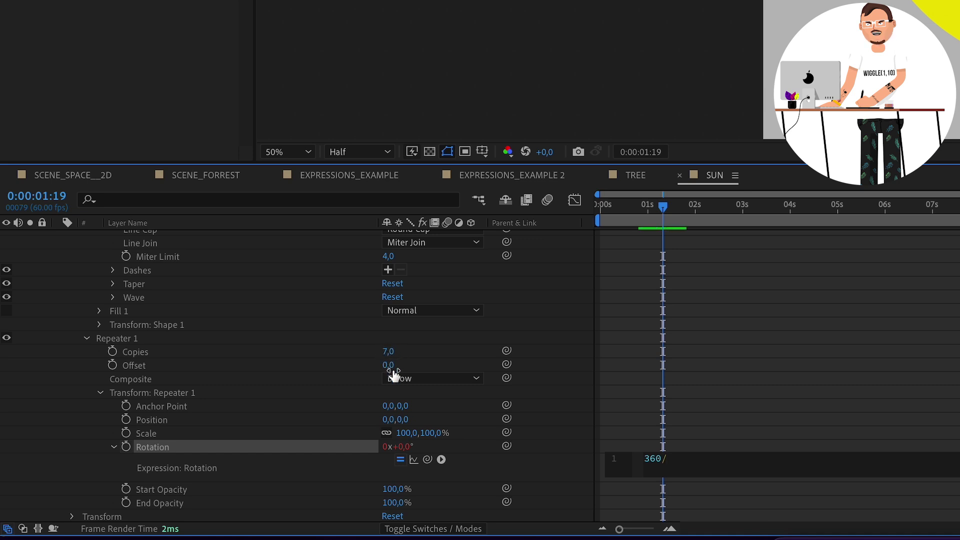
left_click_drag(428, 459, 353, 356)
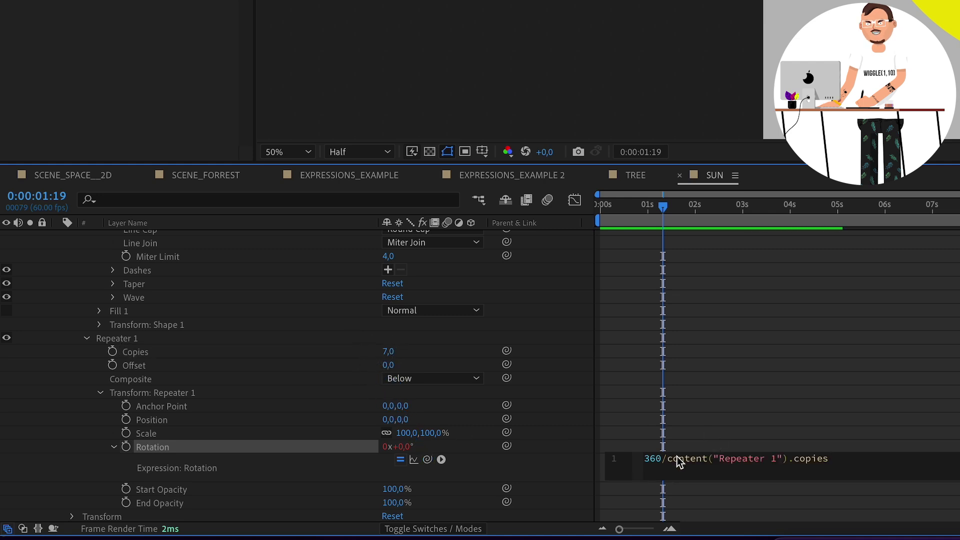
left_click(705, 433)
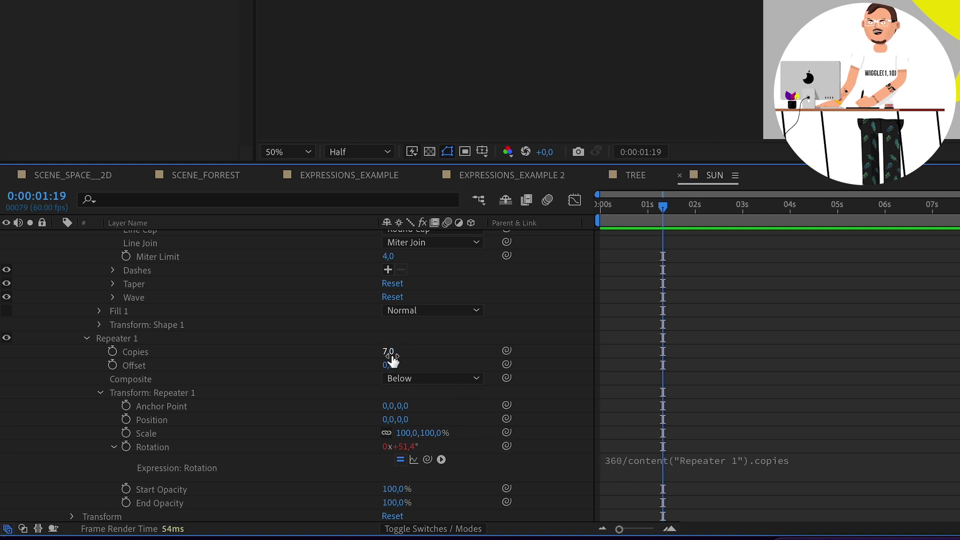
Set the Repeater's copies to 10 and scrub the SUN composition.
type("10")
key("Return")
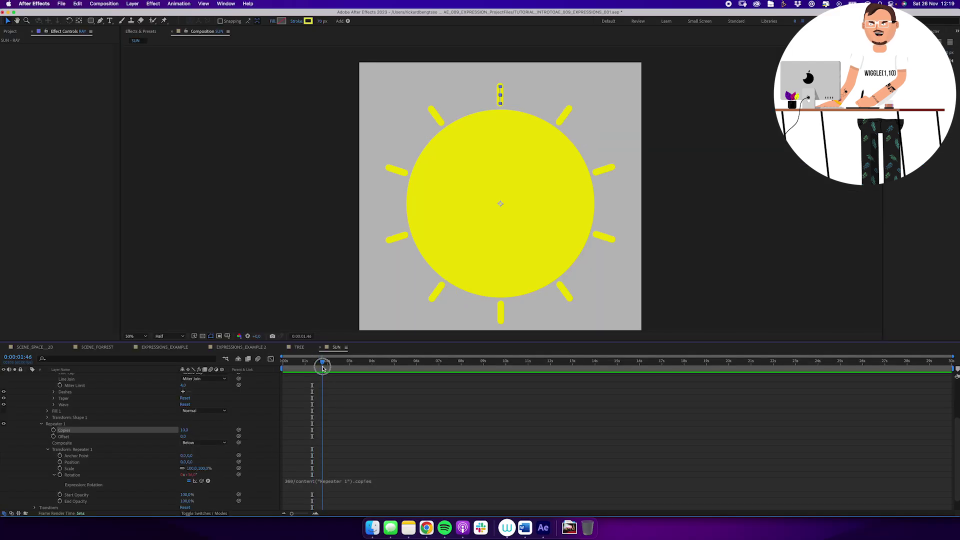
left_click(322, 361)
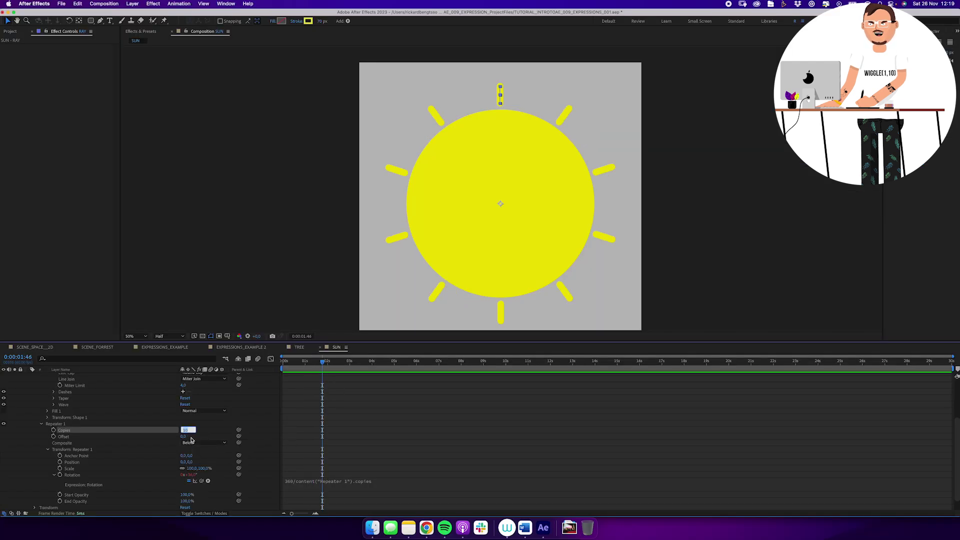
left_click_drag(323, 361, 341, 362)
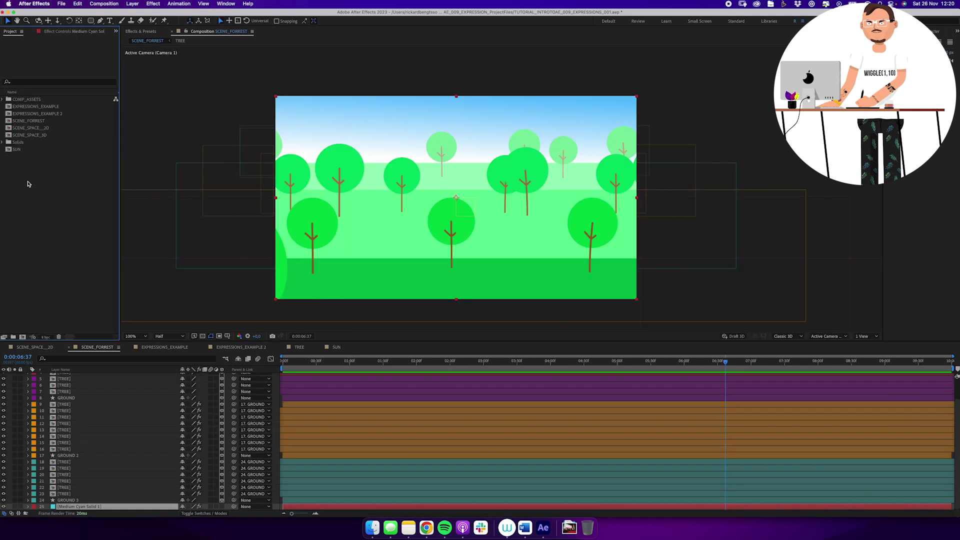
Place the SUN composition in SCENE_FORREST between GROUND 3 and the Medium Cyan Solid, and make it a 3D layer.
left_click_drag(15, 150, 123, 500)
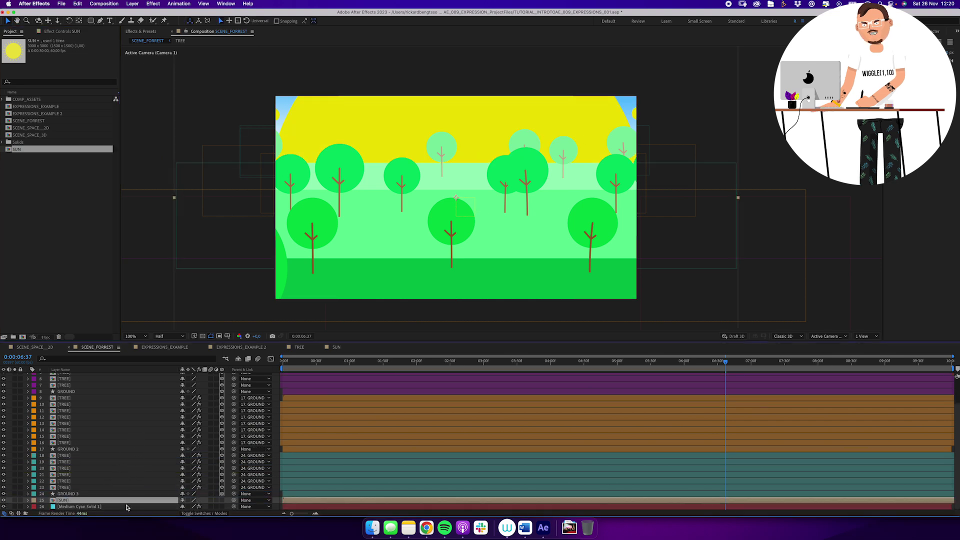
left_click(221, 500)
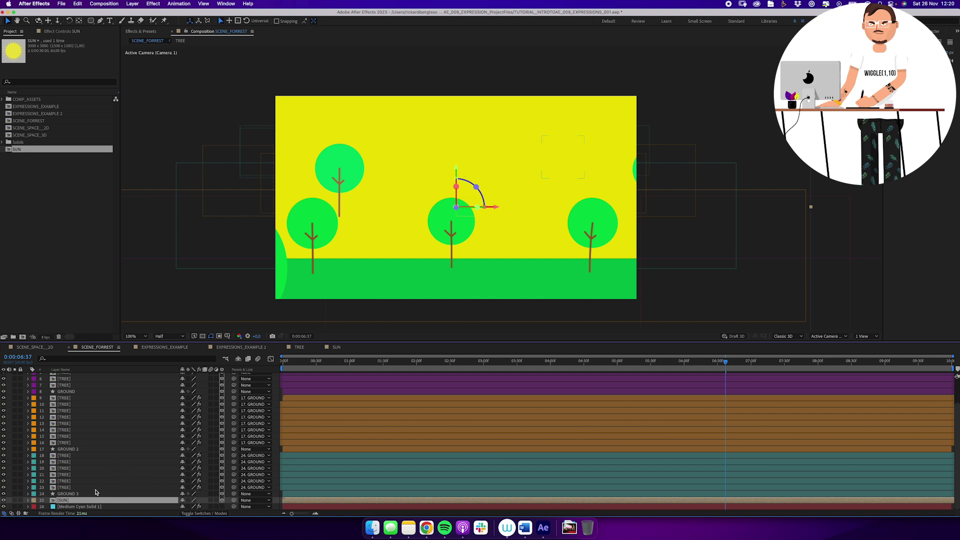
Compare the positions of GROUND 3 and SUN, and set the SUN layer's Z position to 2000.
left_click(78, 495)
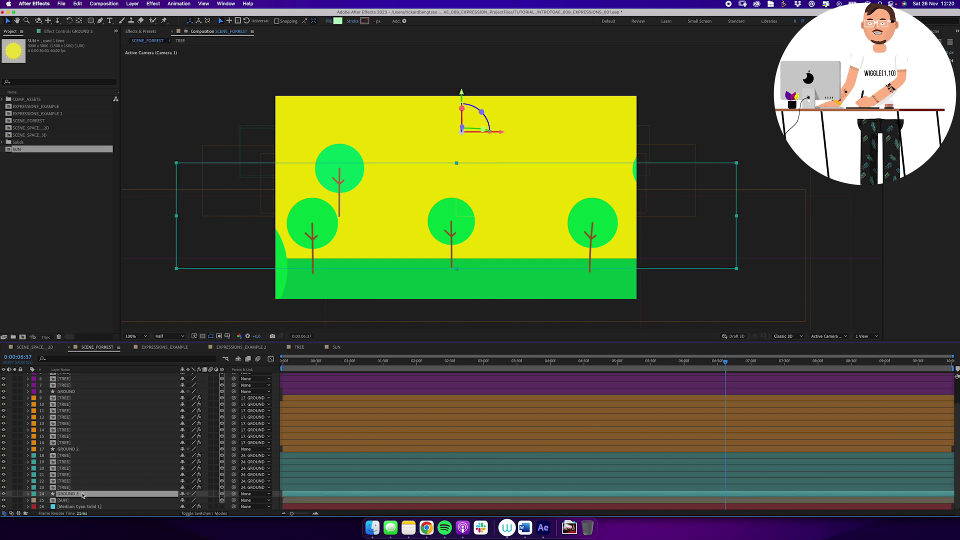
key("p")
scroll(82, 495, "down", 1)
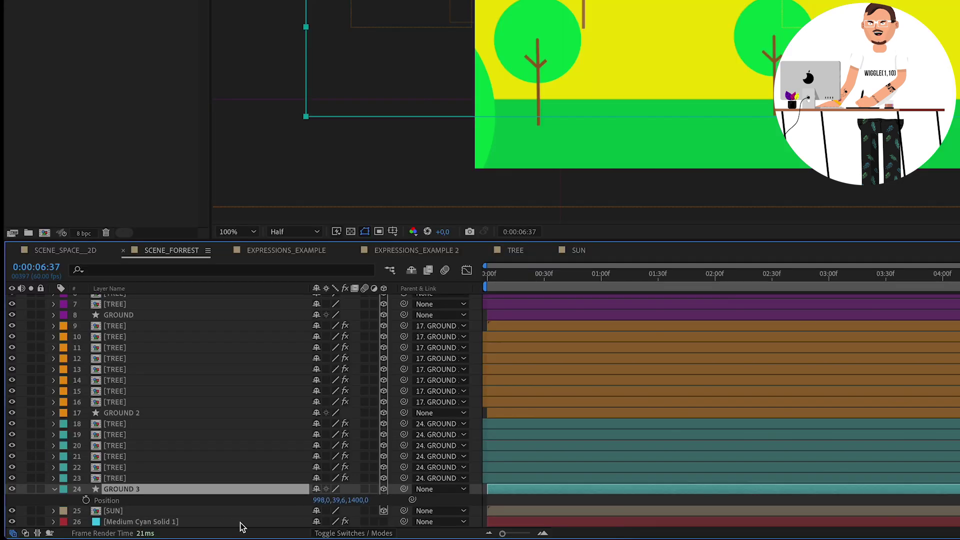
left_click(195, 515)
key("p")
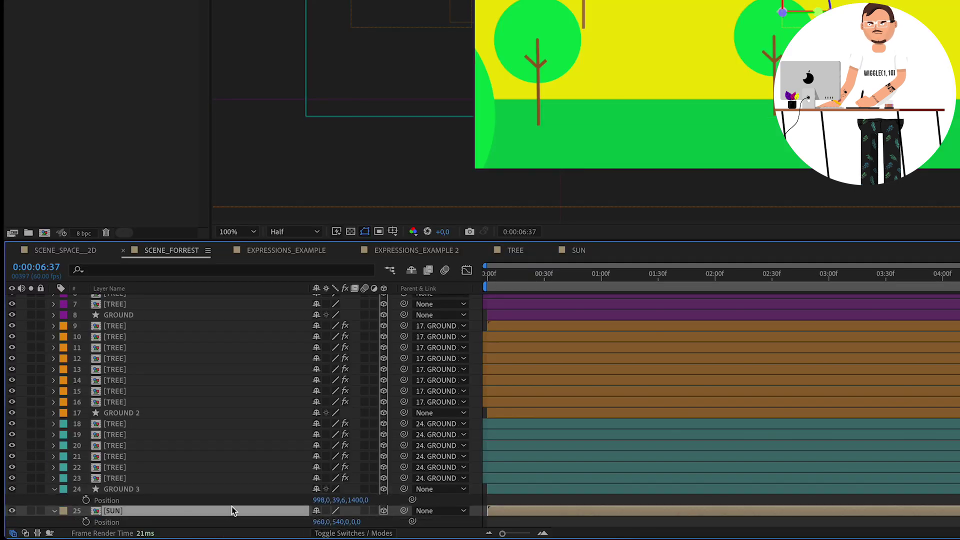
scroll(267, 407, "down", 1)
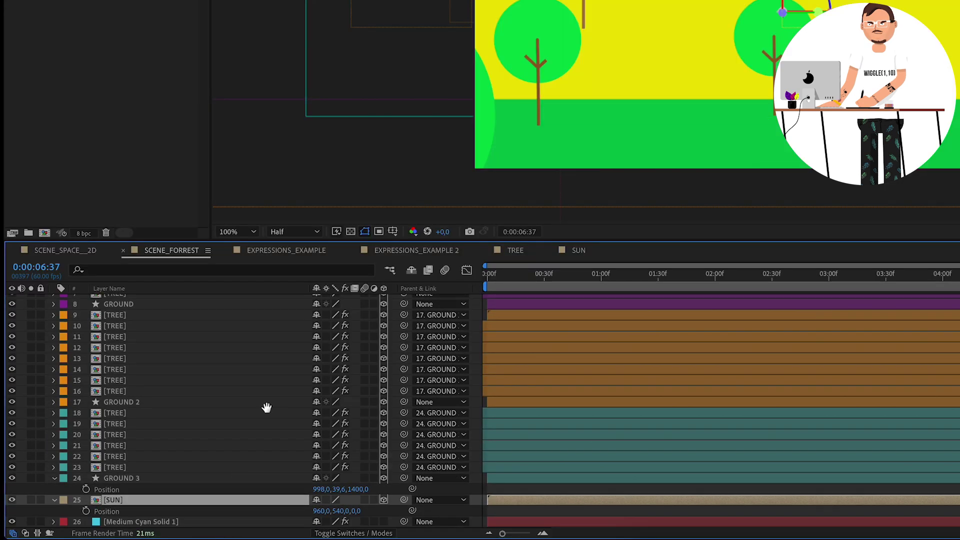
left_click(363, 511)
type("200")
key("Return")
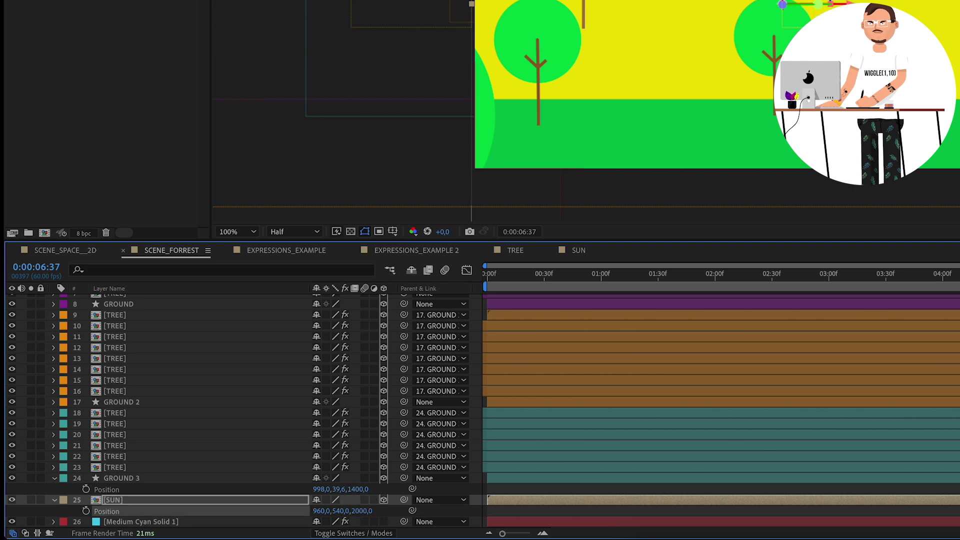
Scale the SUN layer to 10% and move it into the upper-left part of the forest scene's sky.
key("s")
left_click(203, 501)
type("20")
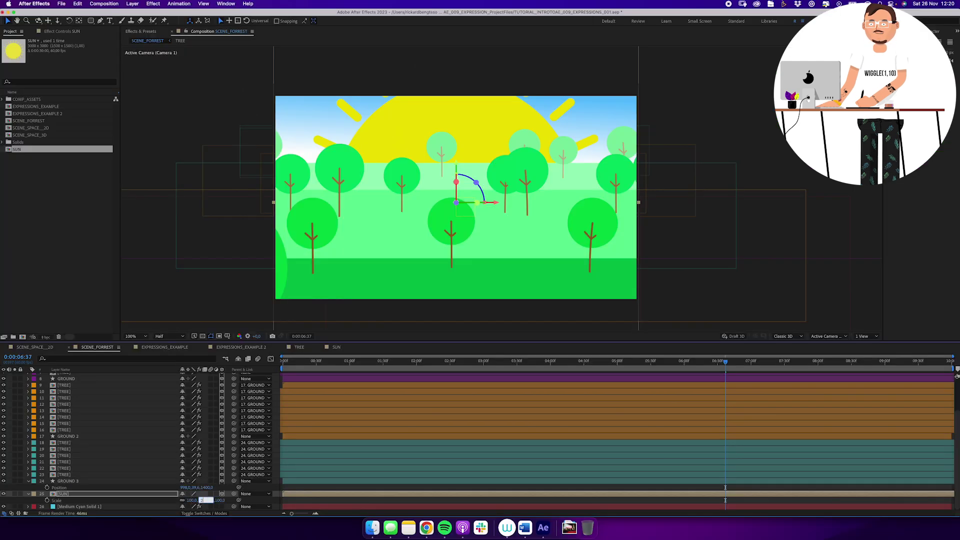
key("Return")
left_click(462, 113)
left_click_drag(462, 113, 376, 74)
left_click(199, 500)
type("10")
key("Return")
left_click_drag(413, 115, 394, 115)
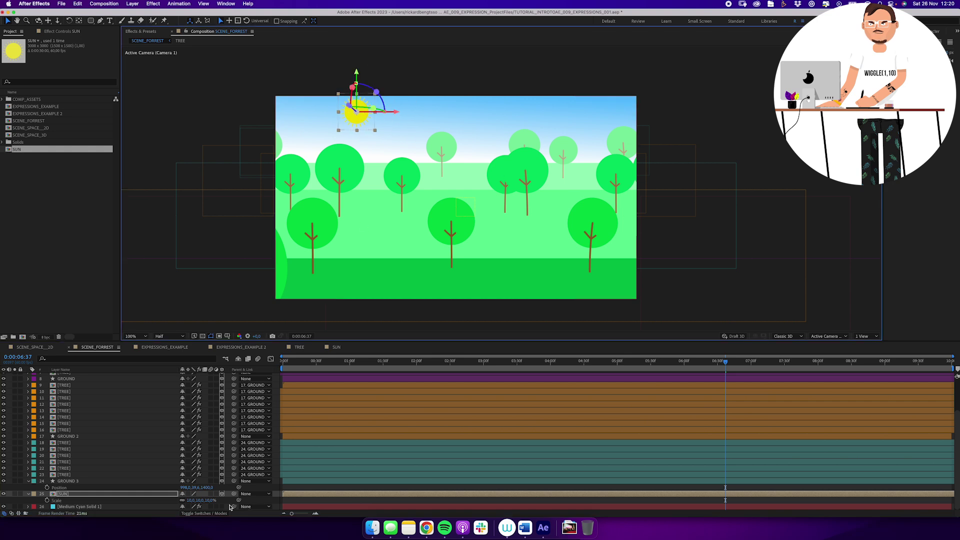
Set the SUN layer's scale to 7% and scrub the timeline to check its size in the sky.
left_click(210, 500)
type("7")
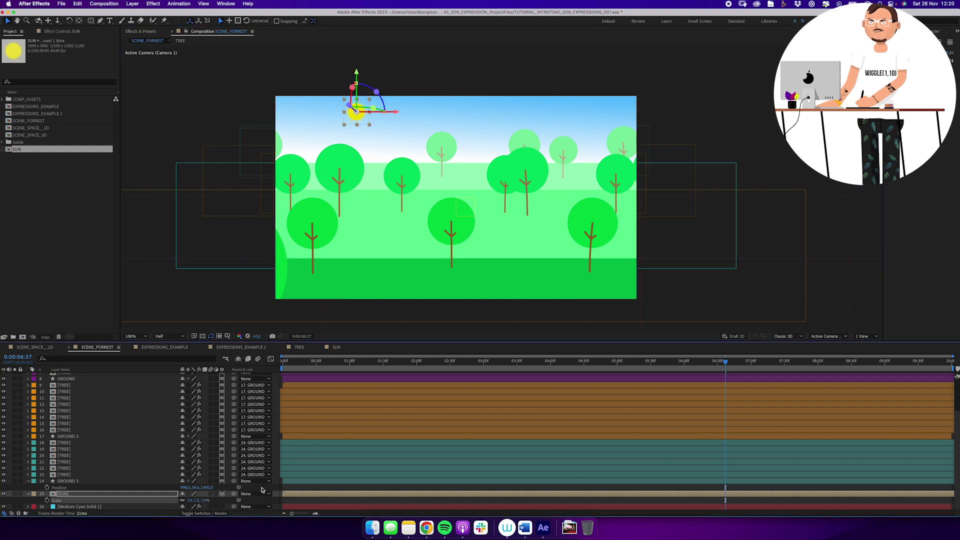
key("Return")
left_click_drag(362, 369, 620, 364)
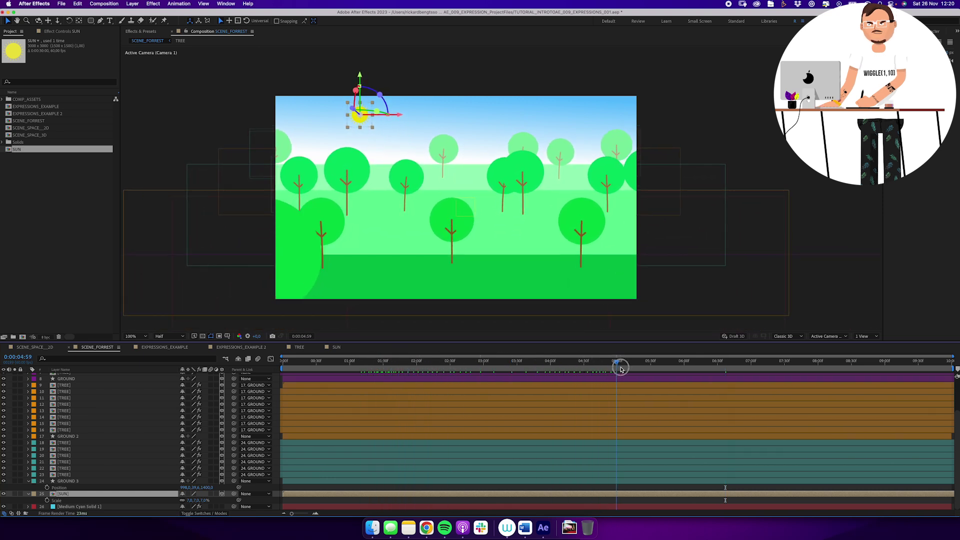
Zoom in on the sun and set the preview resolution to Full to inspect its rays.
key("z")
left_click(503, 183)
left_click(503, 182)
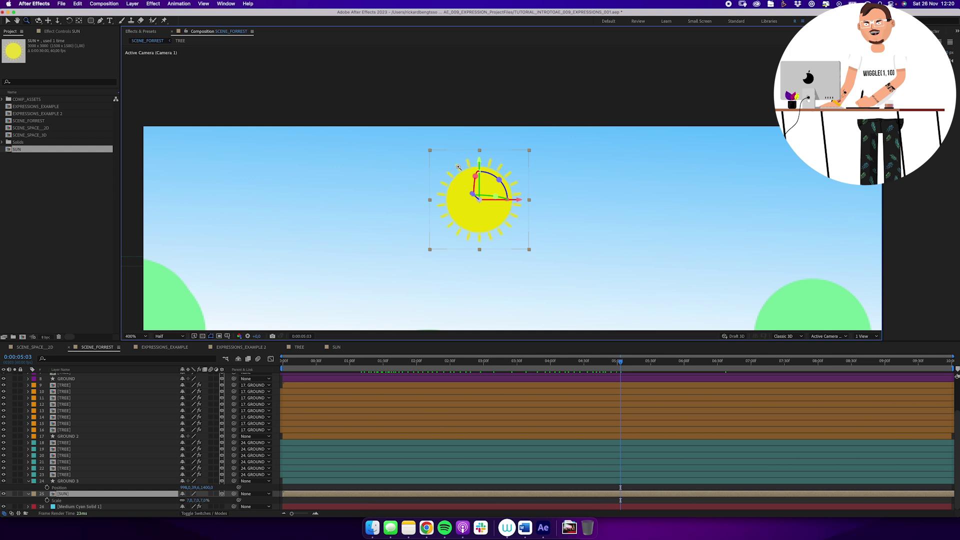
left_click(169, 336)
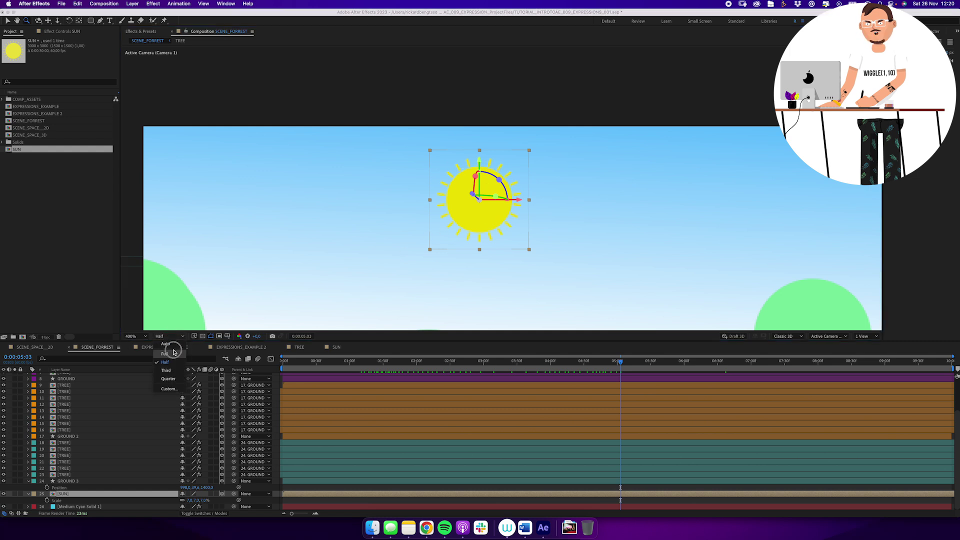
left_click(165, 350)
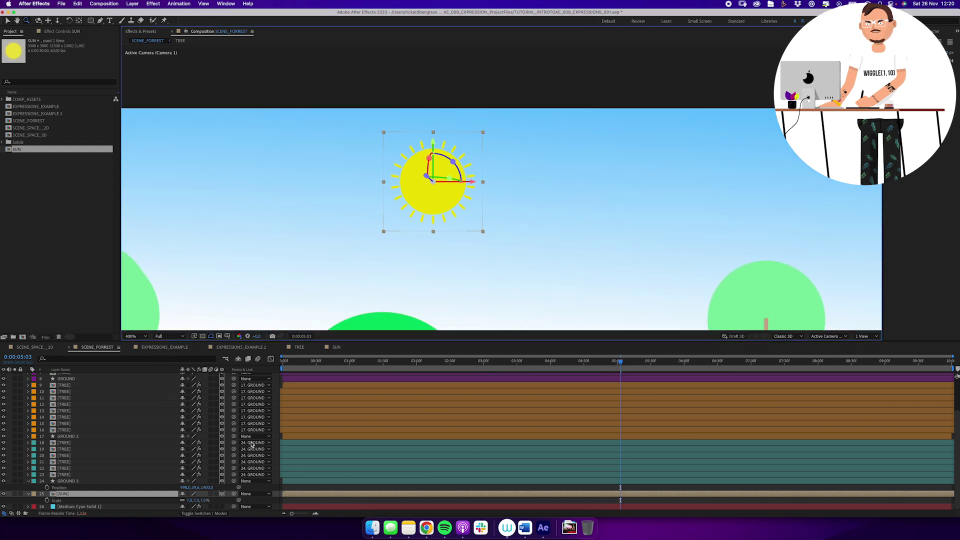
Try turning the SUN layer with its Z Rotation, and reset the value to 0°.
key("r")
left_click_drag(190, 501, 261, 508)
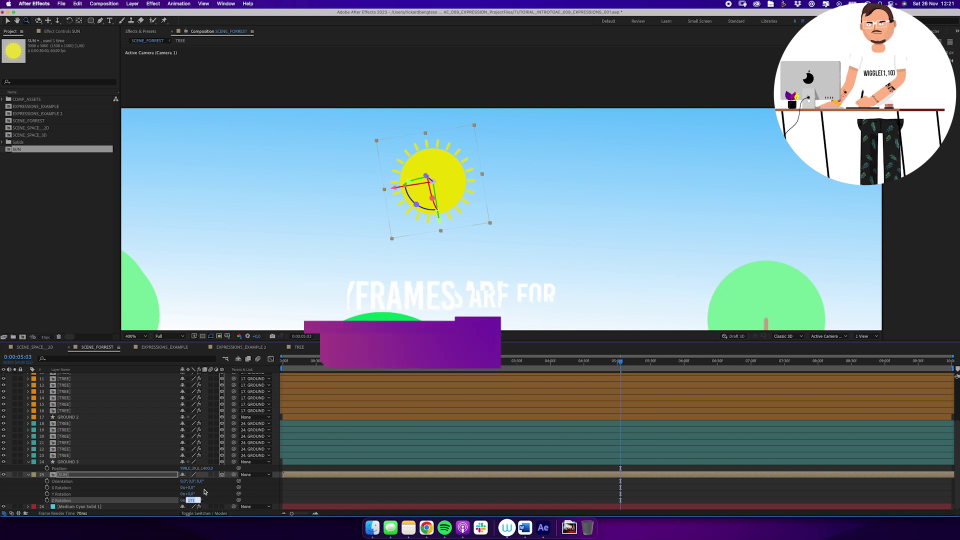
type("0")
key("Return")
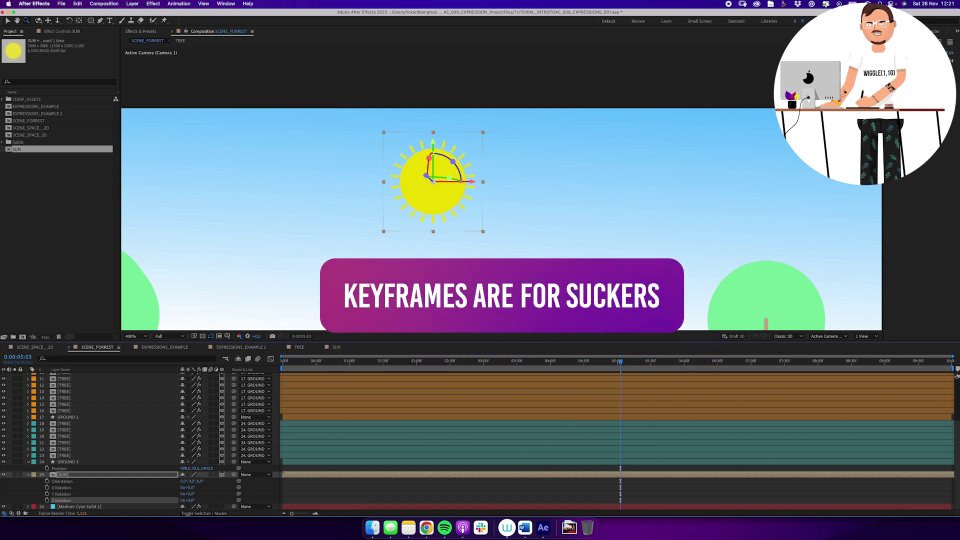
Drive the SUN layer's Z Rotation with the expression time*30 and scrub the timeline.
left_click(47, 501, "alt")
type("time")
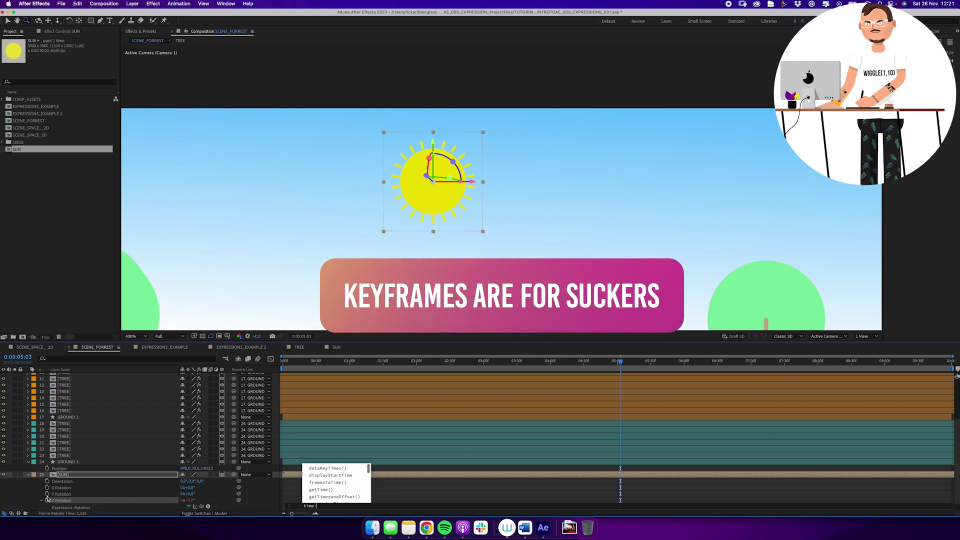
key("Escape")
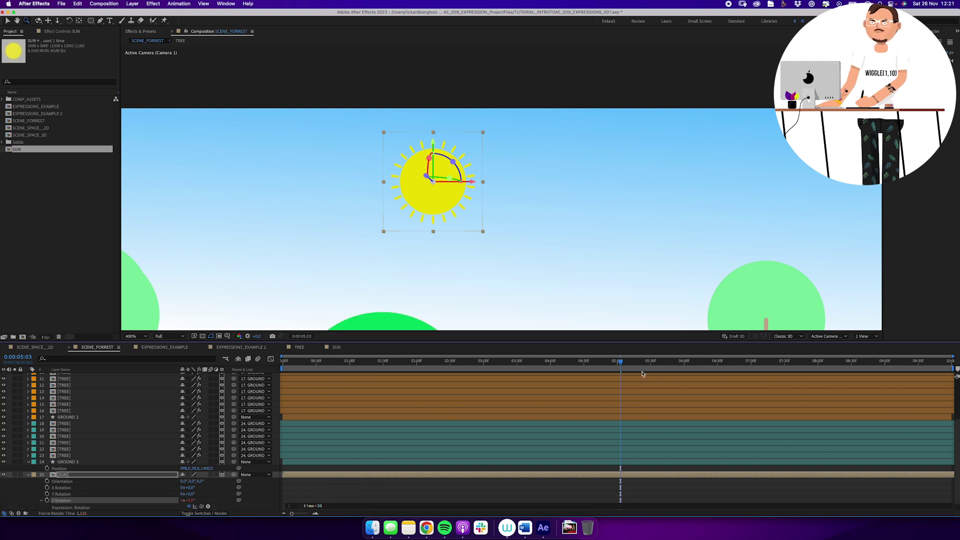
left_click_drag(621, 361, 648, 366)
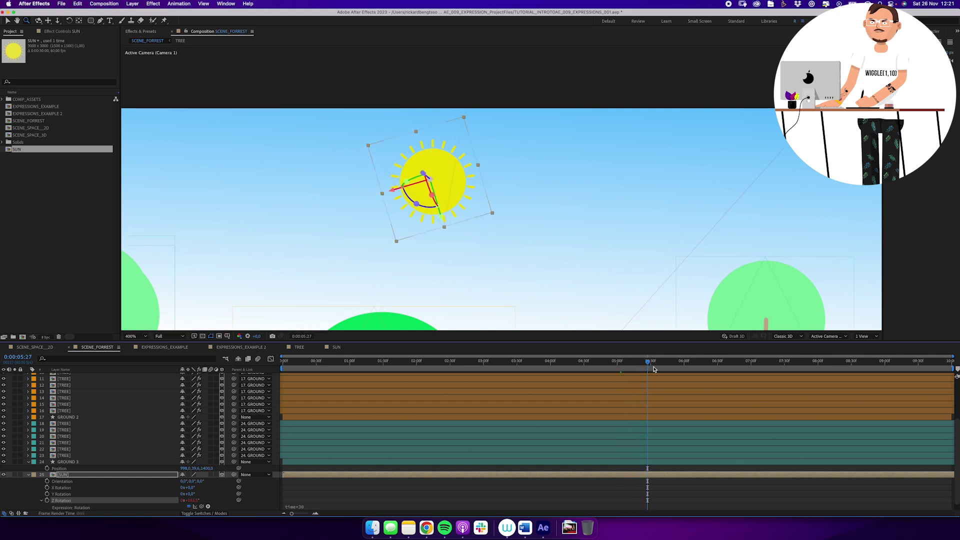
Solo the SUN layer and preview its rotation over time.
left_click(14, 475)
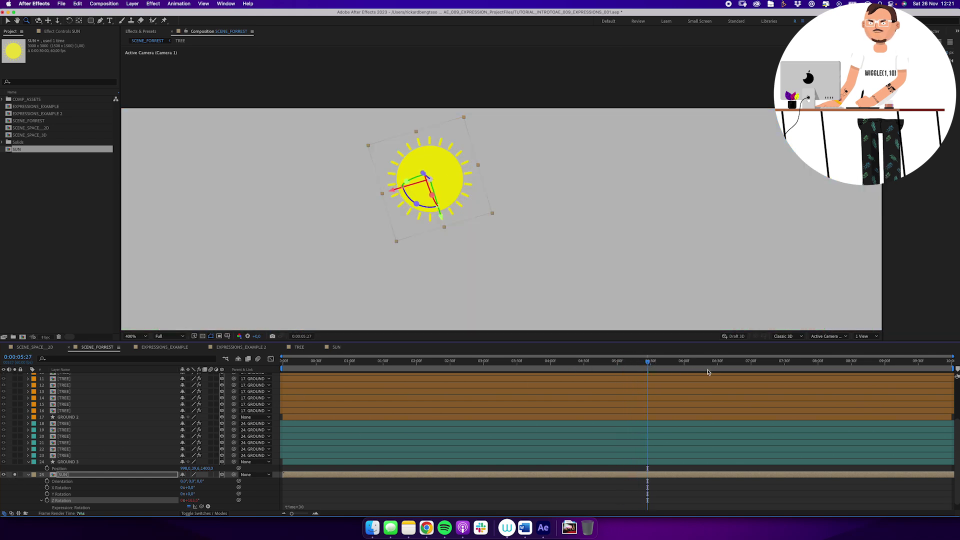
left_click_drag(661, 366, 721, 377)
key("space")
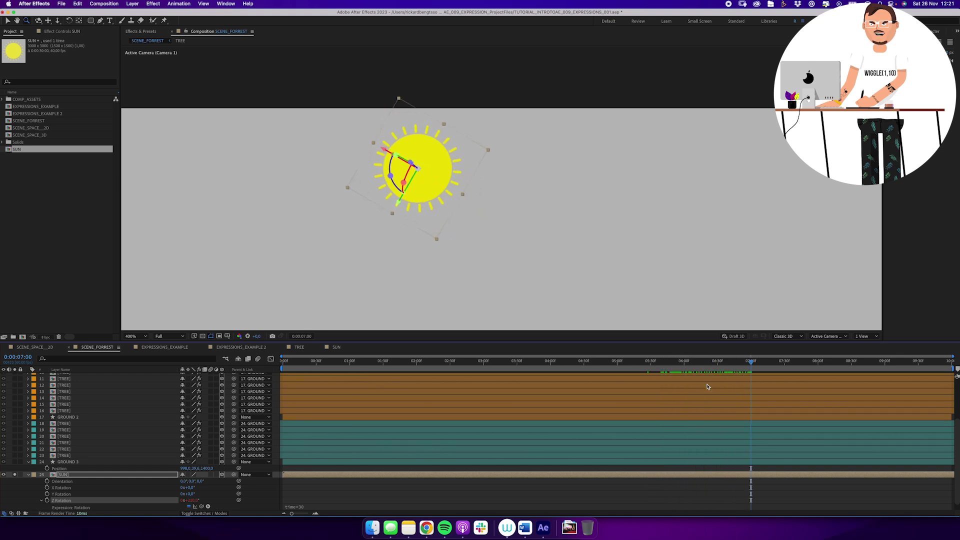
Change the SUN layer's Z Rotation expression to time*50, scrub the rotation and unsolo the layer.
left_click(300, 508)
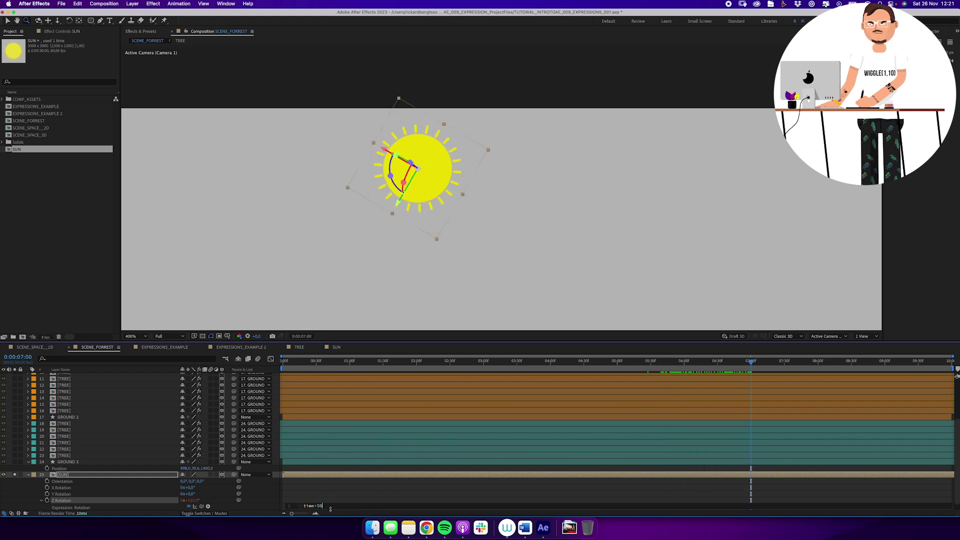
left_click_drag(765, 366, 881, 398)
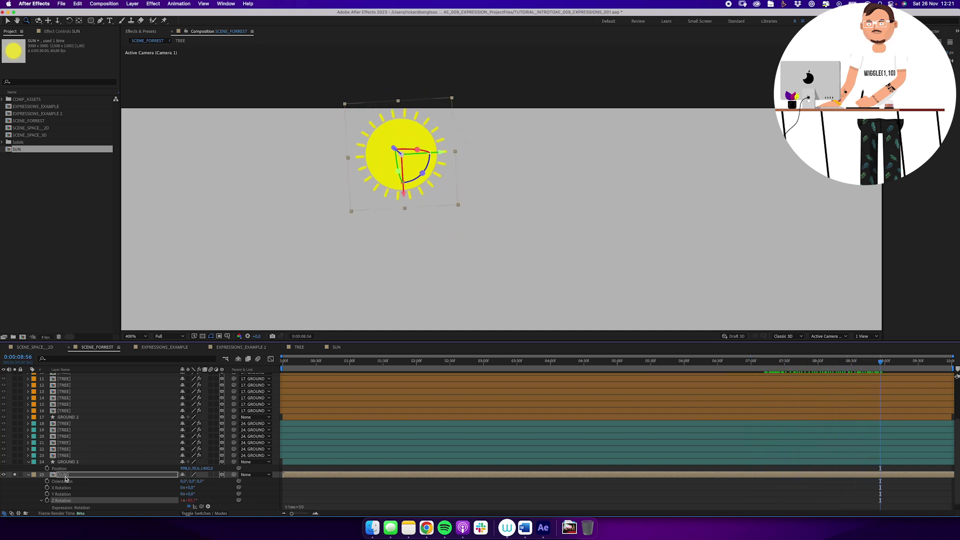
left_click(15, 475)
scroll(493, 199, "down", 4)
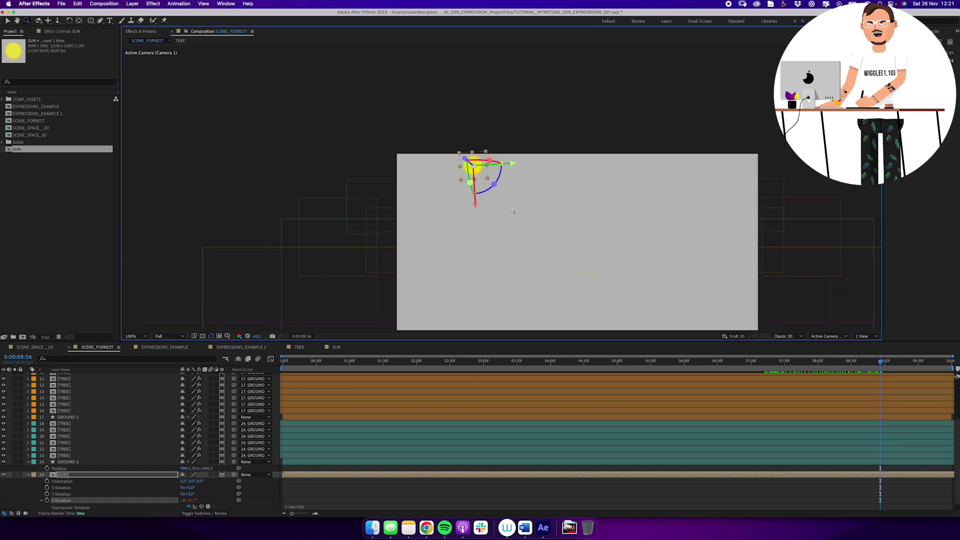
Set the preview resolution to Half and scrub through the whole forest scene.
left_click(169, 337)
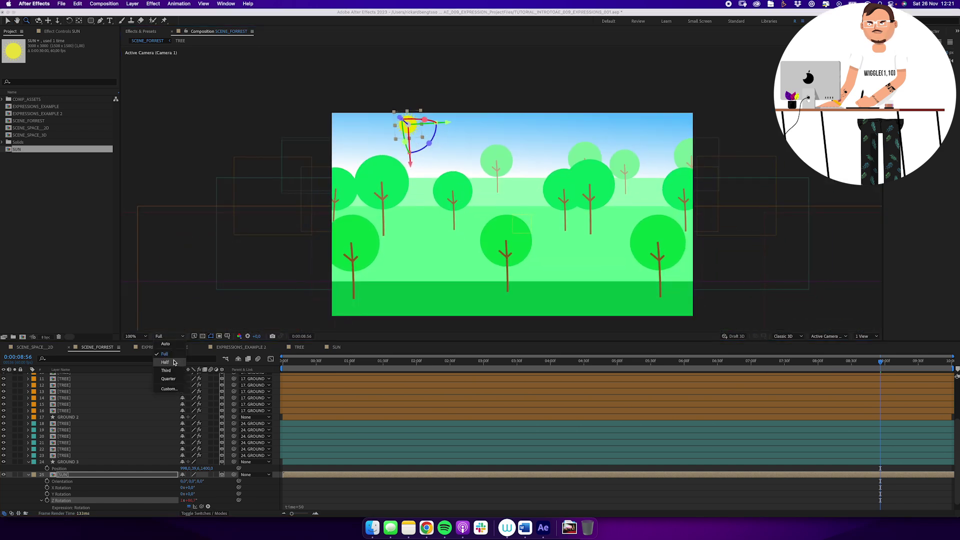
left_click(165, 349)
key("F2")
left_click_drag(461, 362, 938, 381)
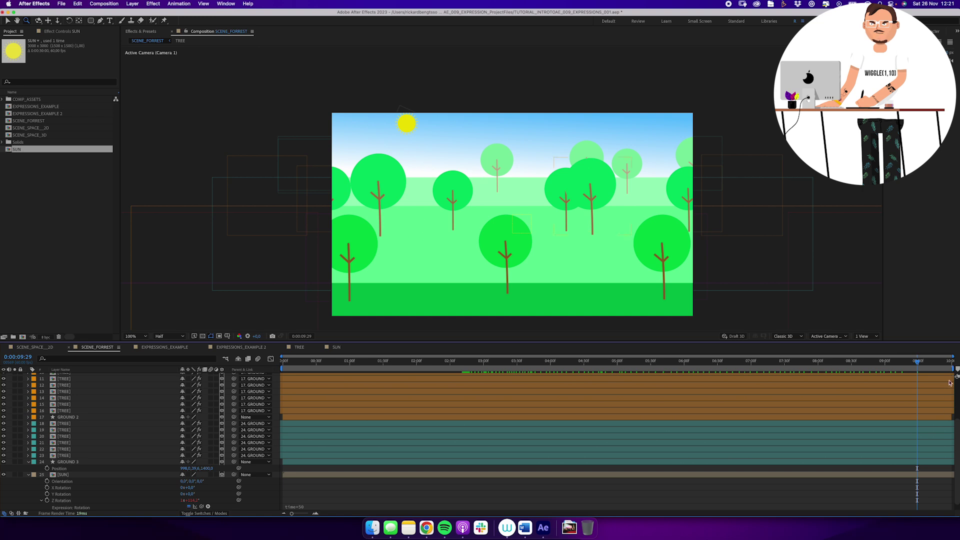
Place the SPACESHIP composition in SCENE_FORREST directly below Camera 1 and make it a 3D layer.
scroll(307, 487, "down", 1)
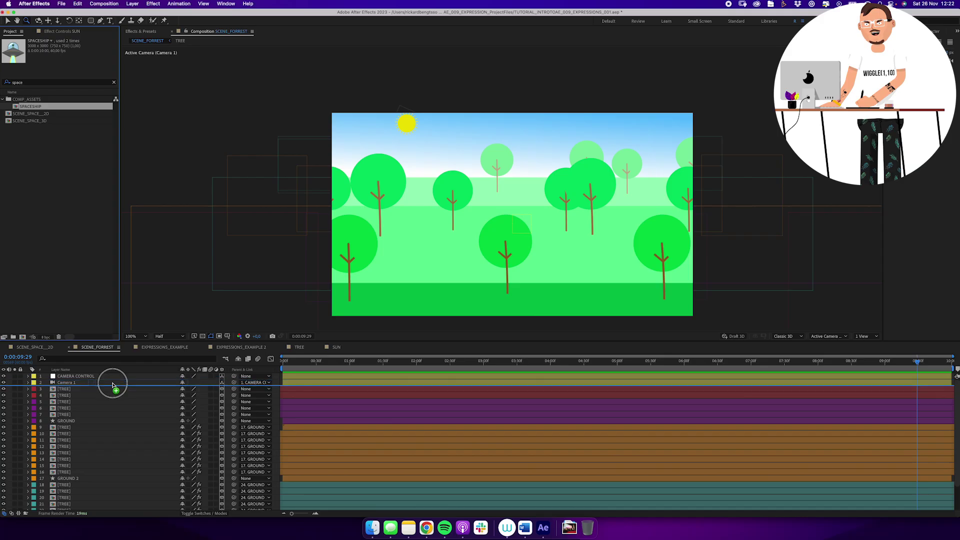
left_click(112, 388)
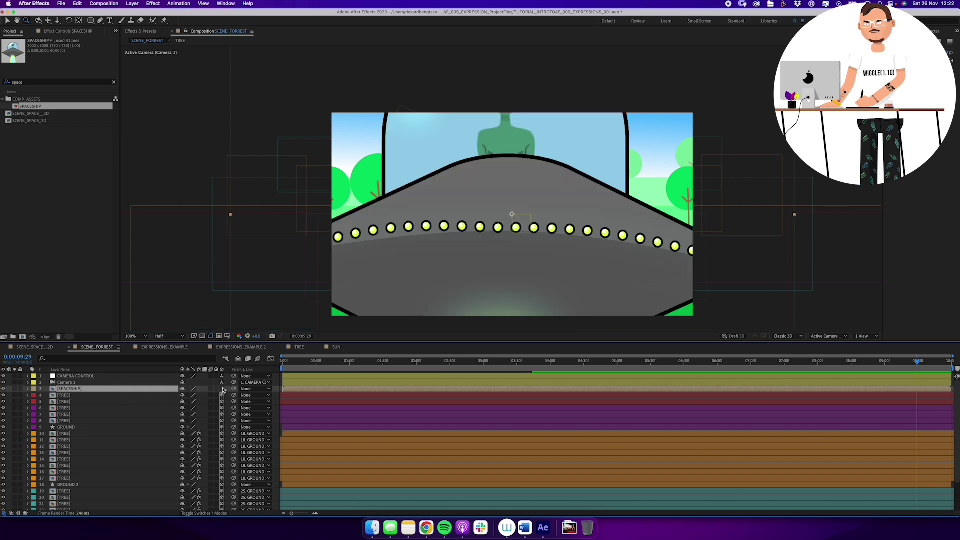
left_click(222, 389)
Set the preview resolution to Quarter and scale the SPACESHIP layer down to about 21%.
left_click(182, 336)
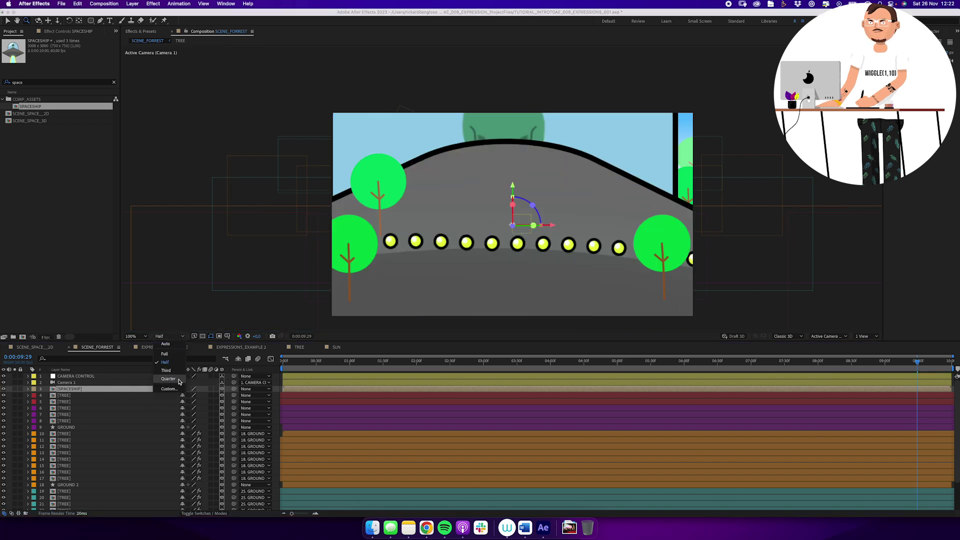
left_click(169, 378)
key("w")
key("s")
left_click_drag(199, 395, 178, 400)
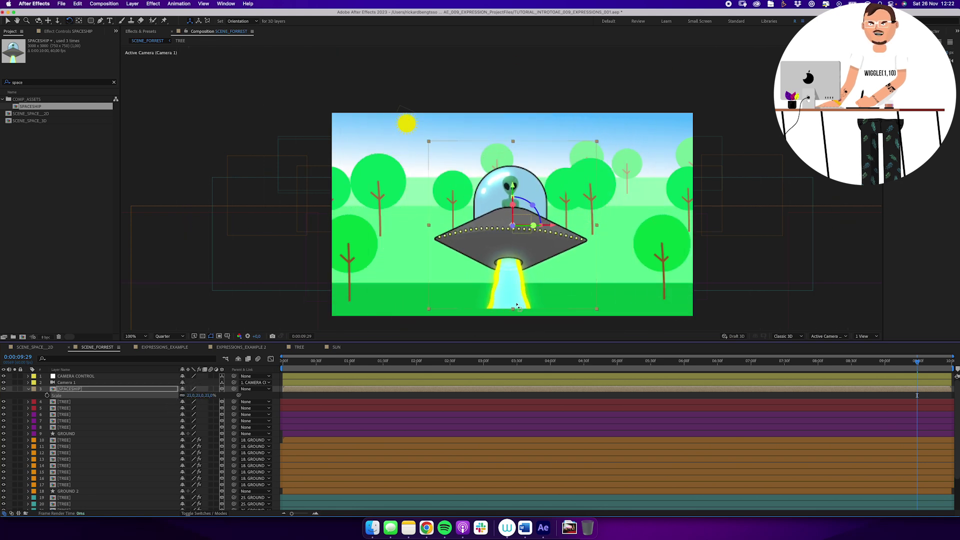
Set the SPACESHIP layer's scale to 18% and raise it so its dome reaches into the sky.
key("v")
left_click_drag(512, 187, 515, 164)
left_click(201, 396)
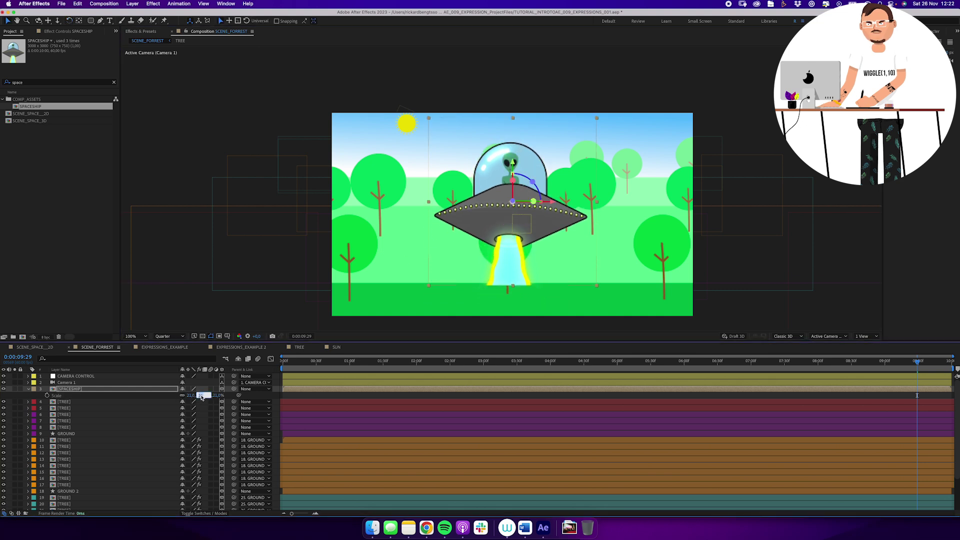
type("18")
key("Return")
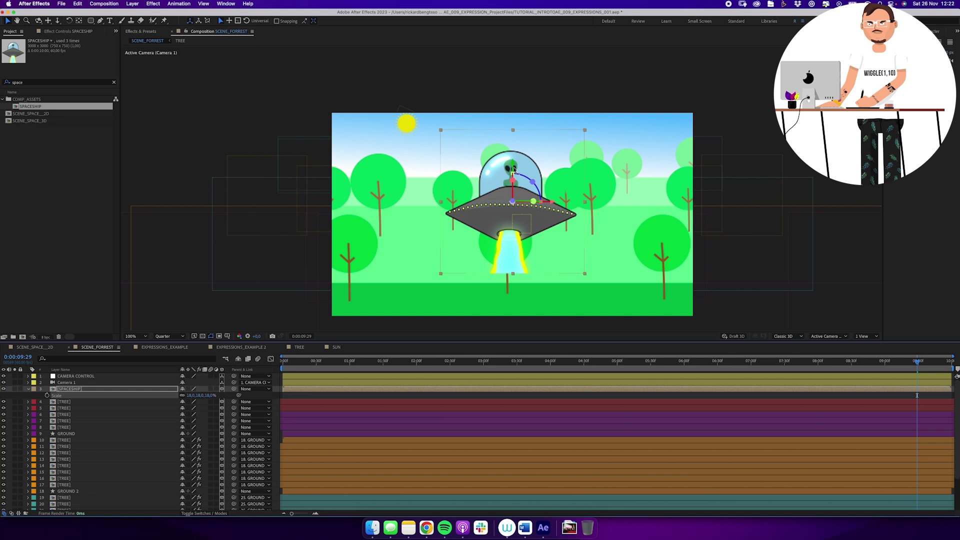
left_click_drag(515, 167, 514, 141)
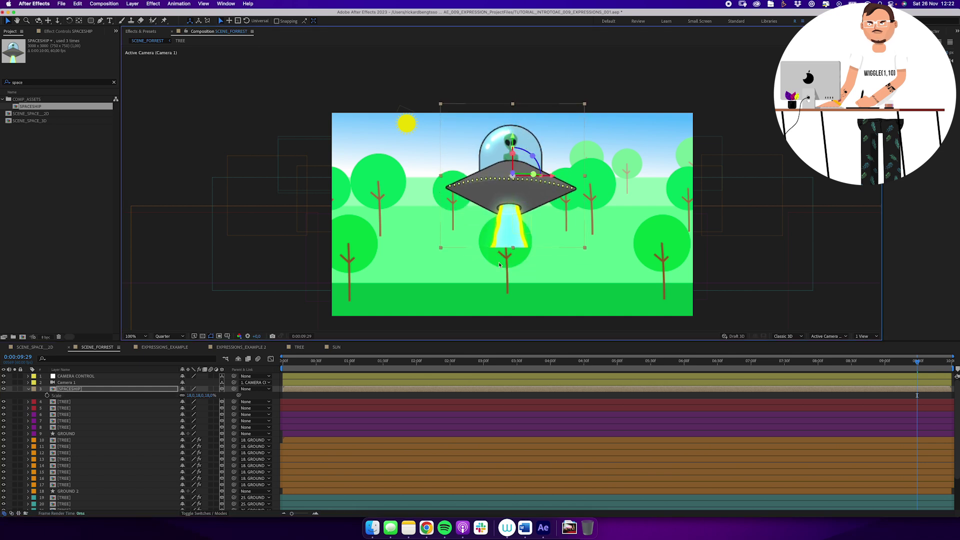
Try shifting the spaceship around the scene through its Position and Anchor Point.
left_click_drag(533, 186, 515, 138)
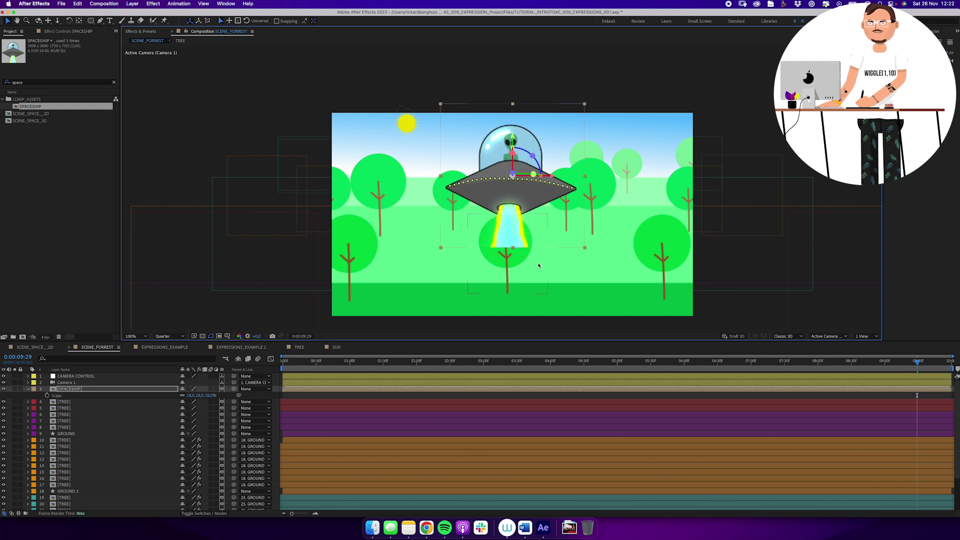
key("p")
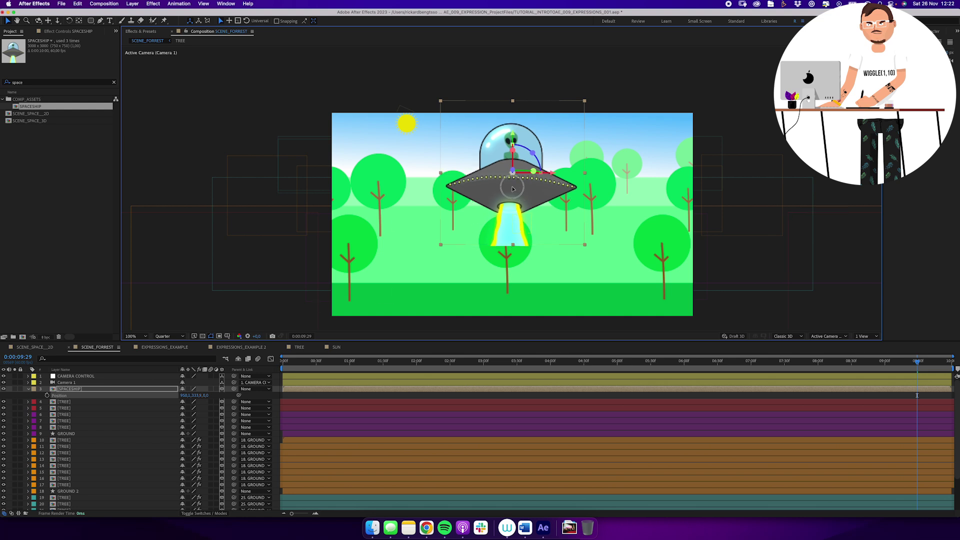
left_click_drag(513, 188, 456, 189)
left_click_drag(490, 236, 512, 200)
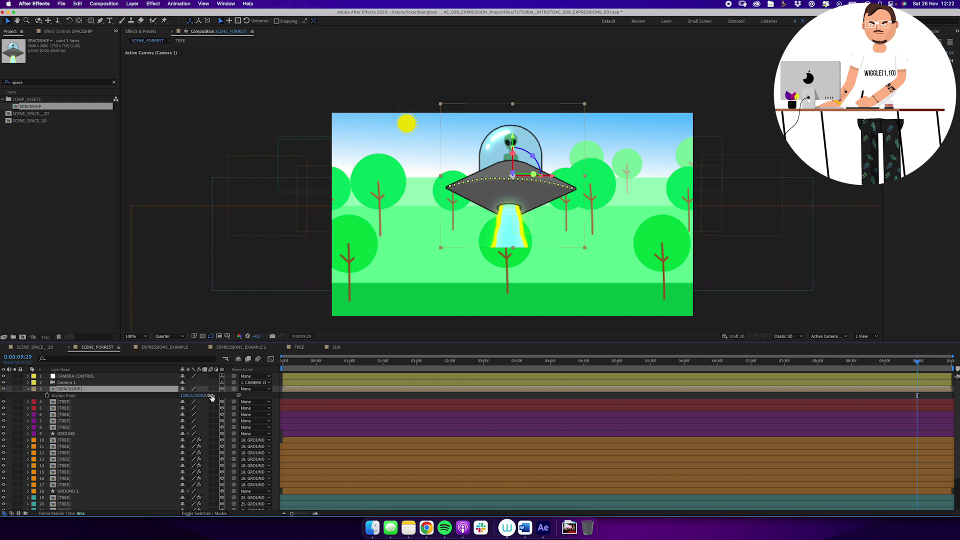
mouse_move(212, 398)
left_mouse_down()
mouse_move(242, 388)
mouse_move(140, 398)
mouse_move(292, 376)
mouse_move(207, 391)
mouse_move(253, 379)
mouse_move(193, 375)
mouse_move(200, 398)
left_mouse_up()
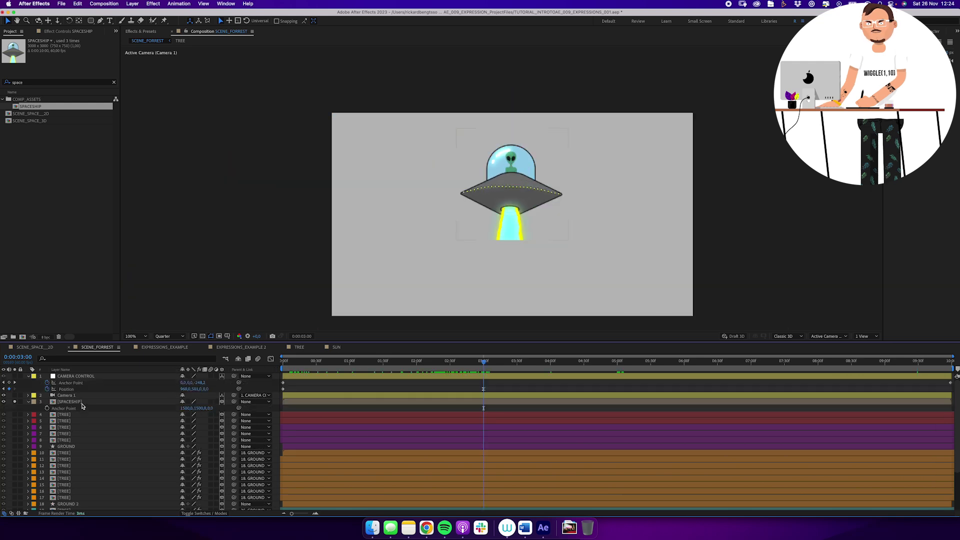
Add an Anchor Point keyframe to the SPACESHIP layer at 0:00:03:00.
left_click(84, 402)
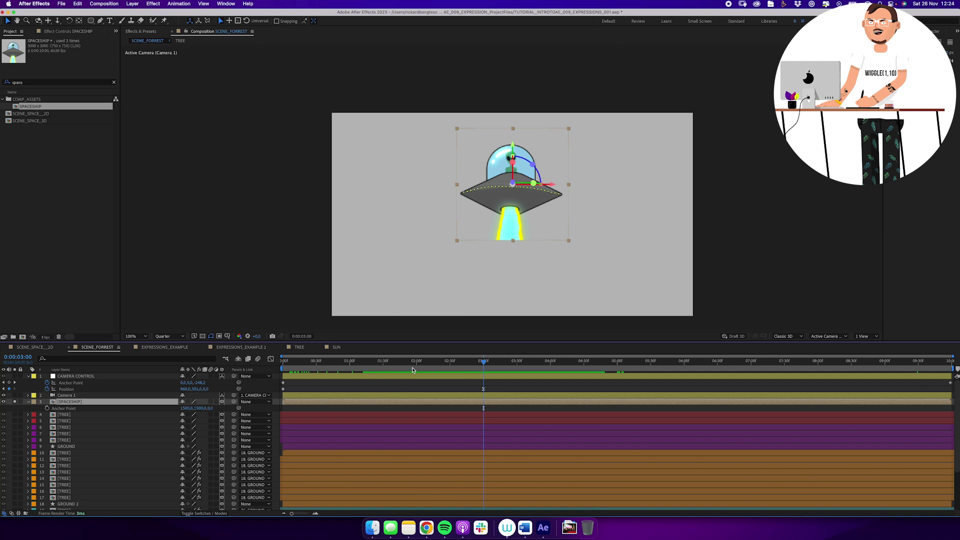
left_click_drag(413, 370, 488, 379)
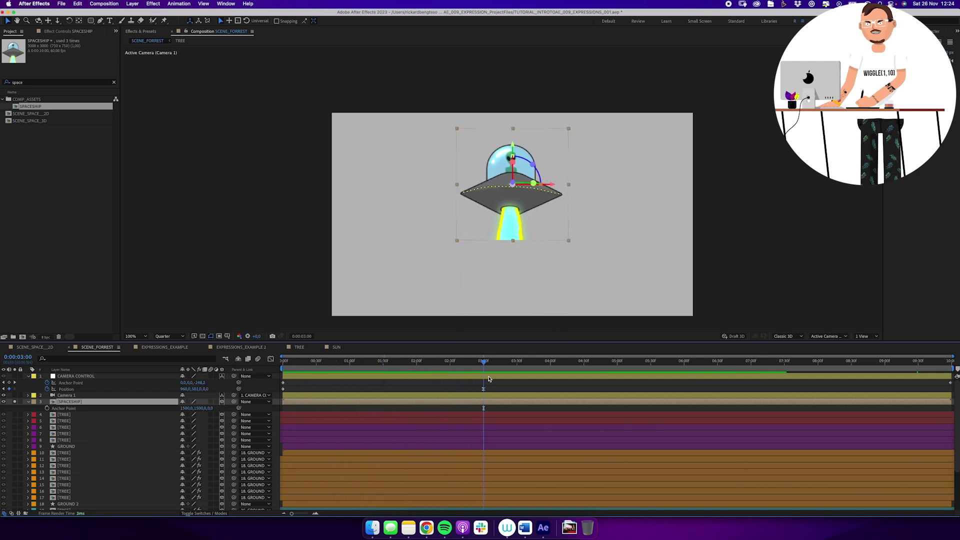
left_click(47, 408)
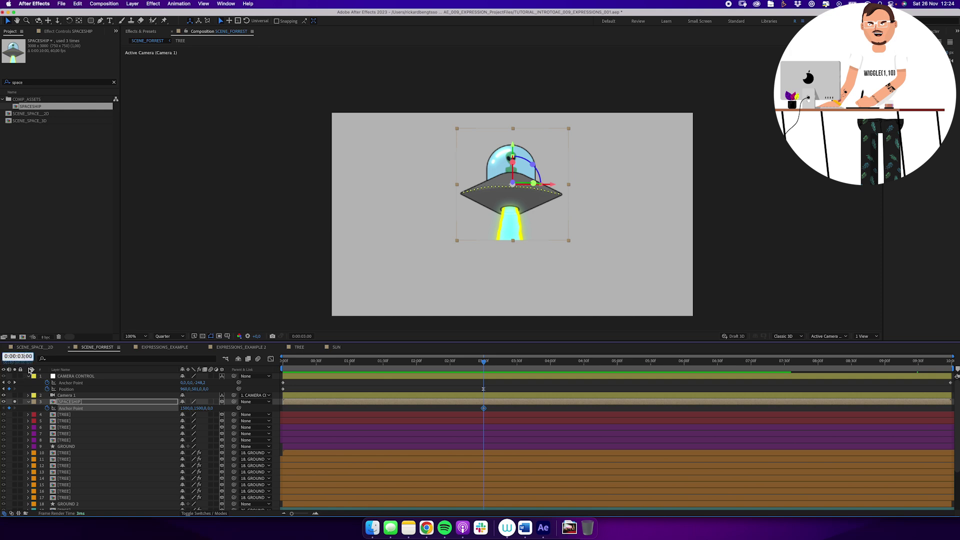
At 0:00:04:00, set the SPACESHIP layer's Anchor Point Y value to 1600 to key the upward hover.
type("400")
key("Return")
left_click_drag(202, 408, 226, 406)
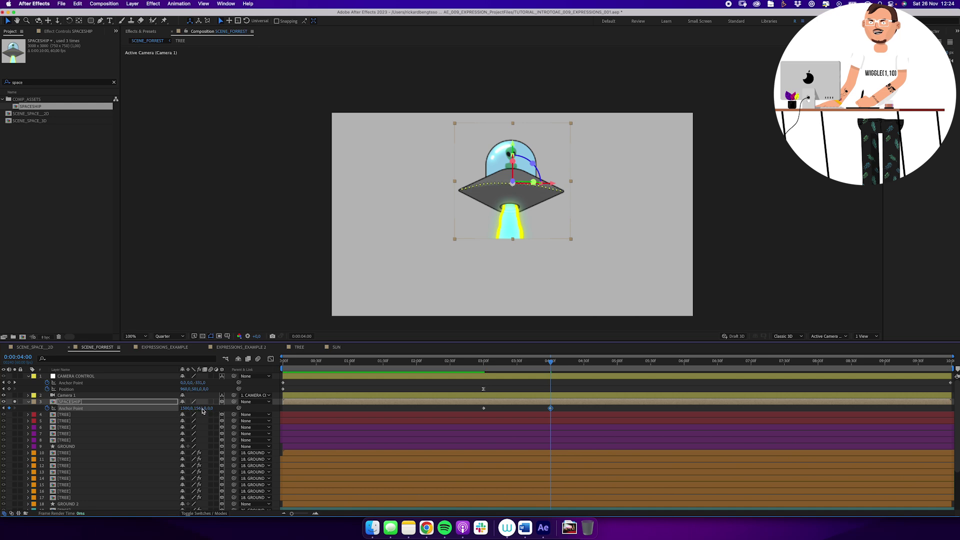
key("Return")
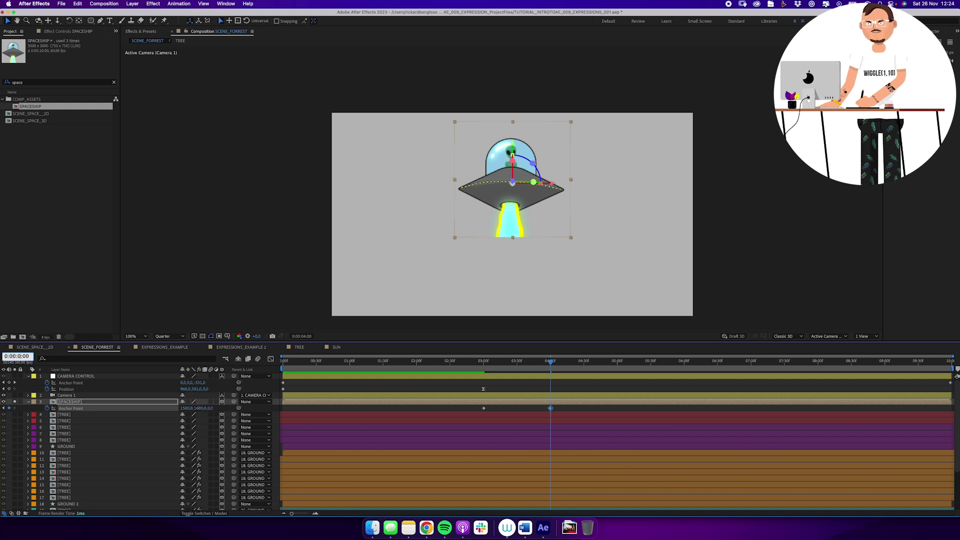
Paste the SPACESHIP's 3-second Anchor Point keyframe at 0:00:05:00 and select all three keyframes.
key("Return")
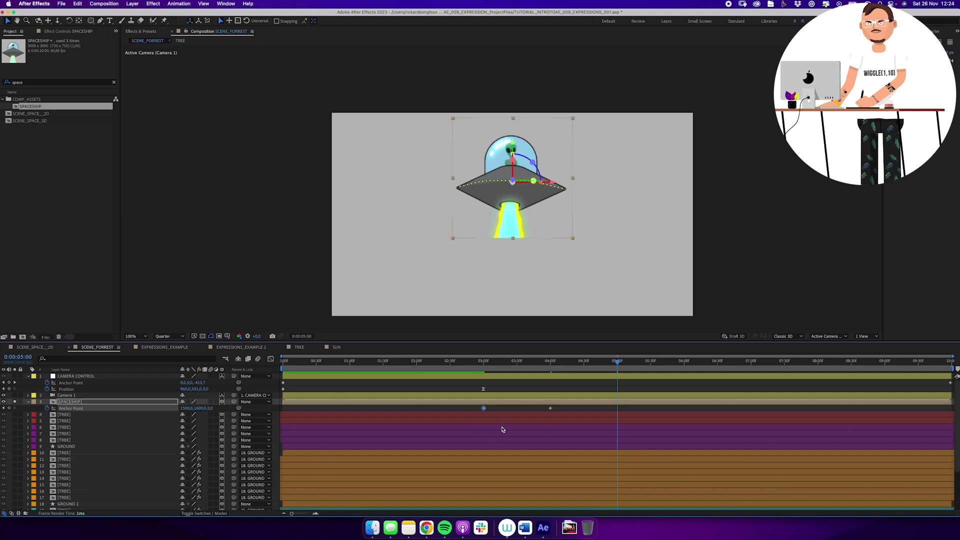
key("super+v")
left_click_drag(470, 408, 646, 415)
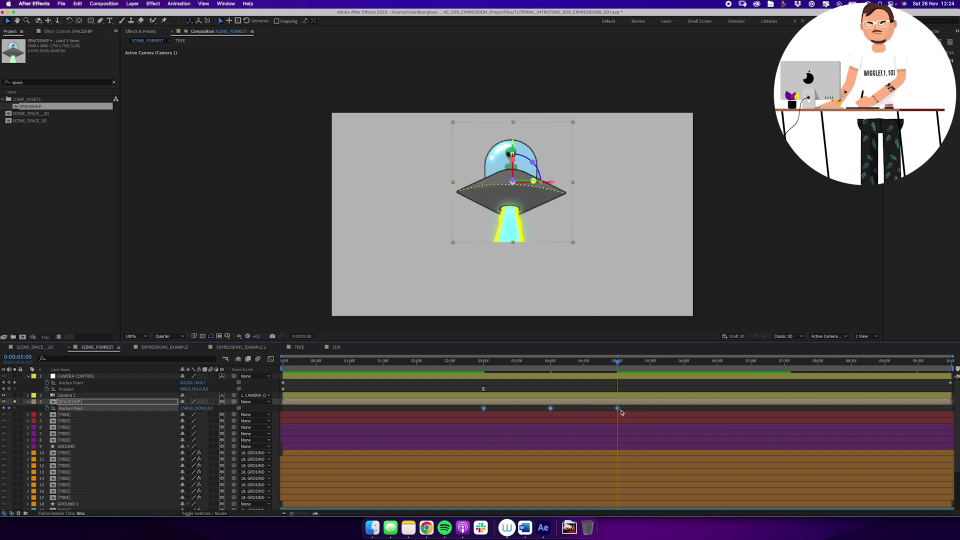
Apply Easy Ease to the three selected SPACESHIP Anchor Point keyframes and scrub through the hover.
right_click(620, 411)
mouse_move(661, 513)
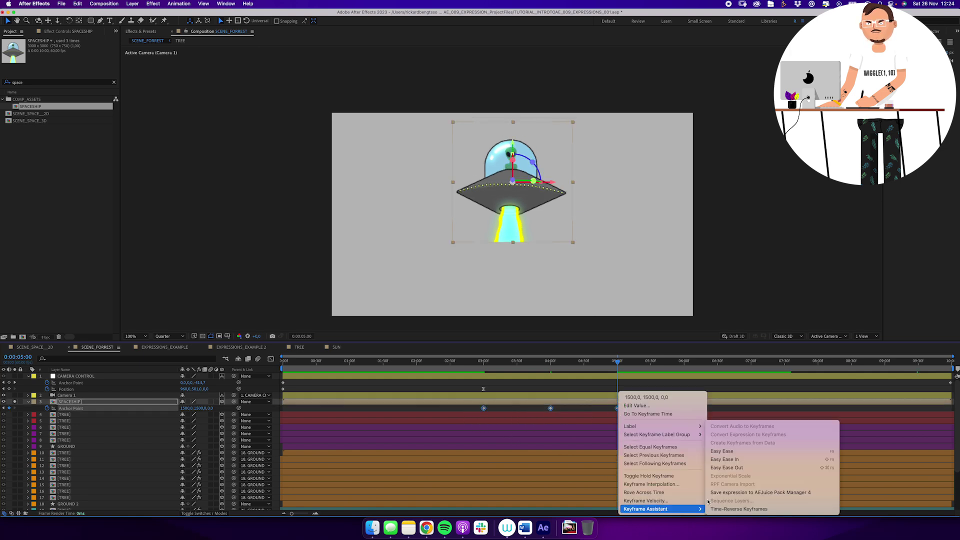
left_click(722, 449)
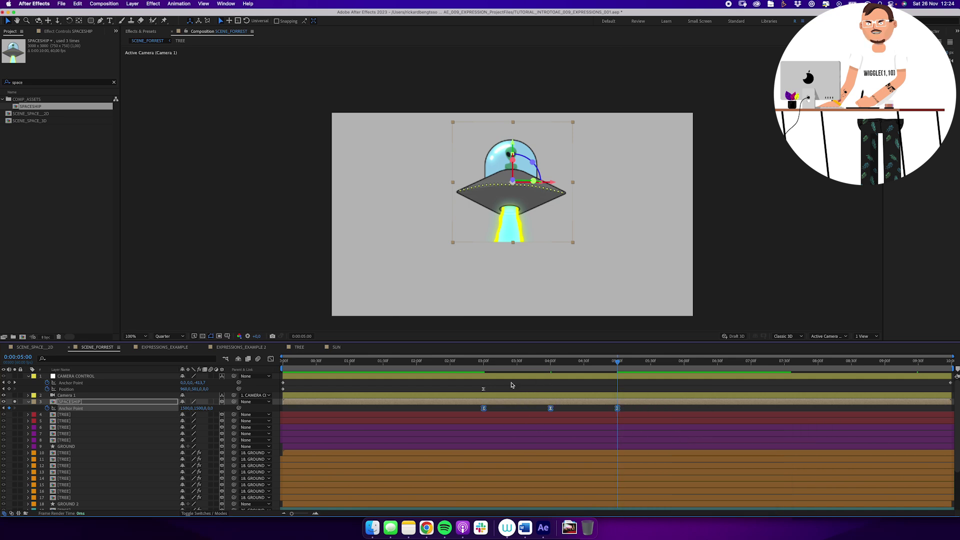
left_click_drag(490, 364, 600, 413)
left_click(600, 412)
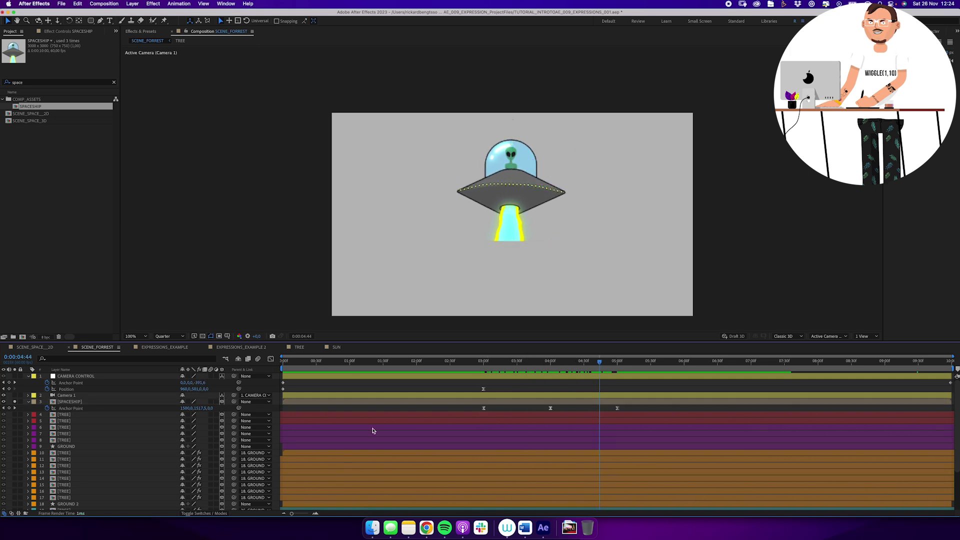
Add the expression loopOut() to the SPACESHIP layer's Anchor Point and scrub past the last keyframe to check the loop.
left_click(47, 409, "alt")
type("l")
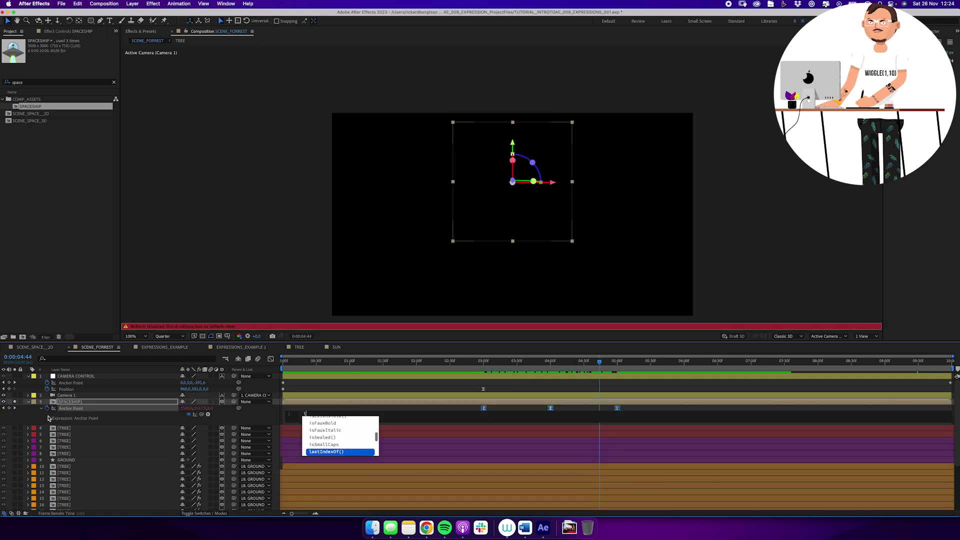
type("oopOut")
key("Return")
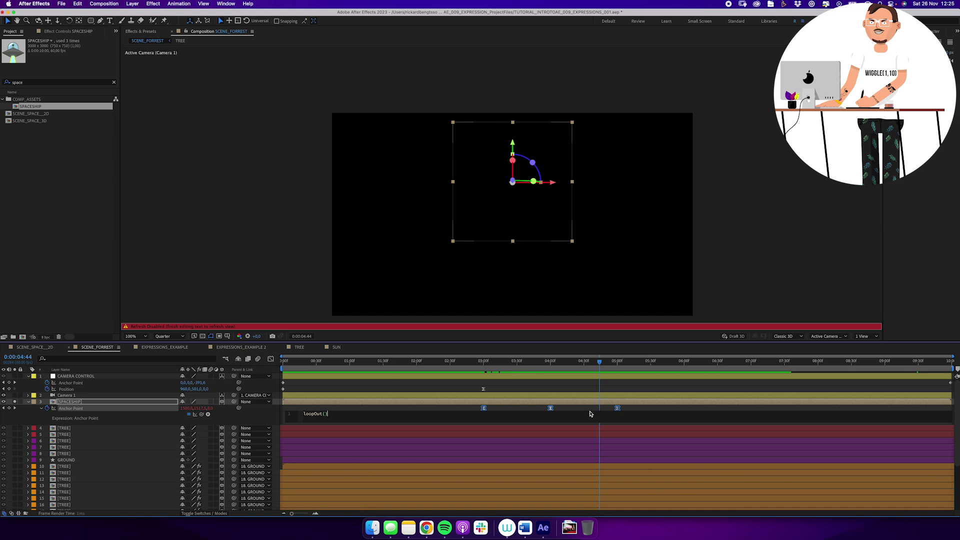
left_click(463, 408)
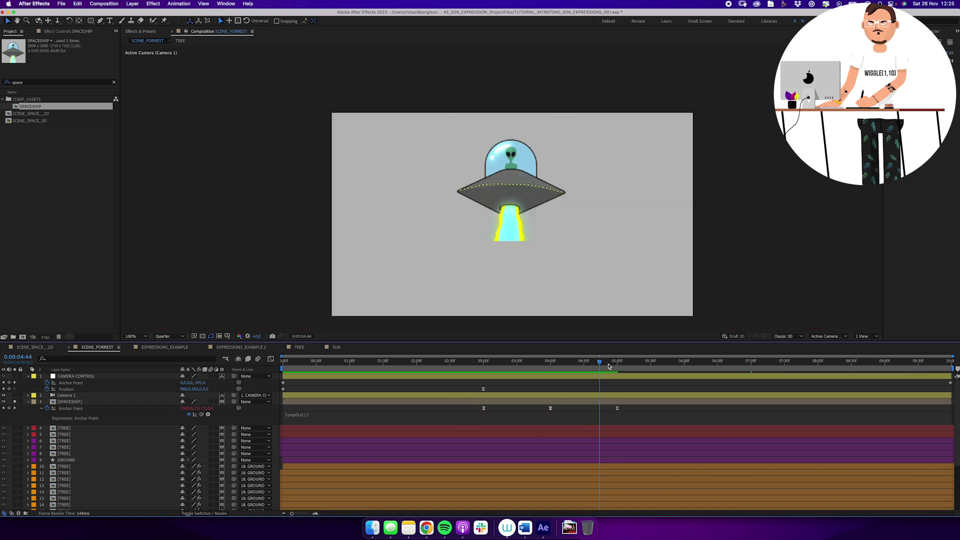
left_click_drag(609, 366, 632, 411)
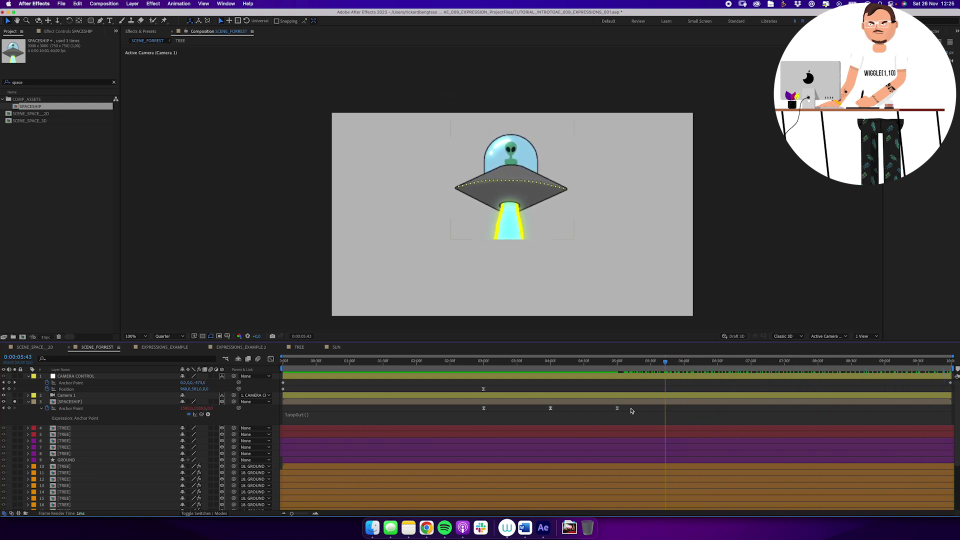
Shift all three SPACESHIP Anchor Point keyframes earlier so the first sits at 0:00:00:00, and scrub through the looping hover.
left_click_drag(465, 412, 531, 414)
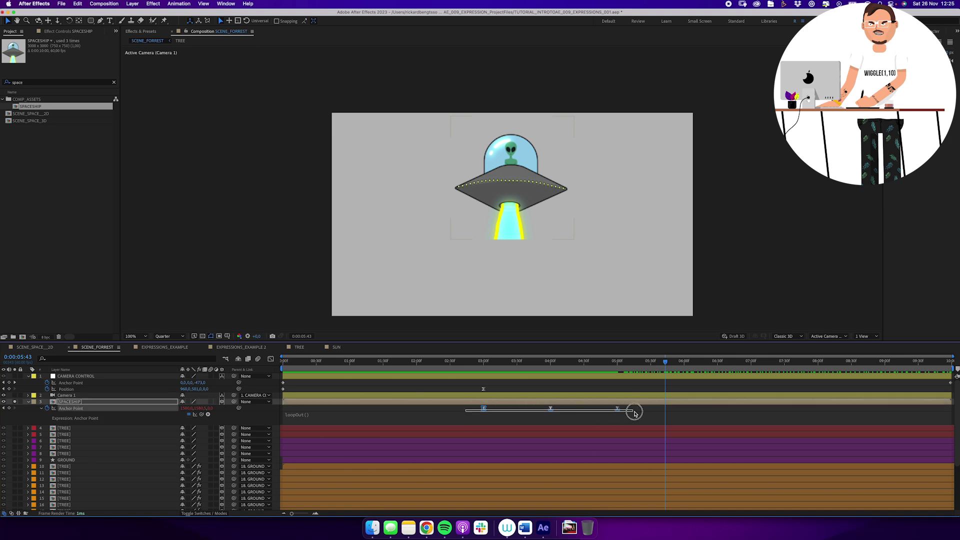
left_click_drag(634, 413, 634, 413)
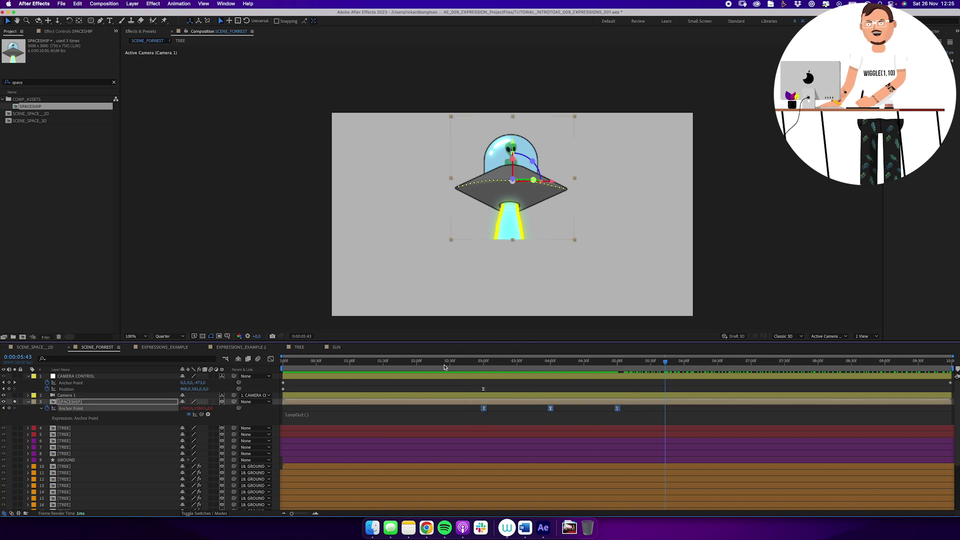
left_click_drag(484, 412, 284, 409)
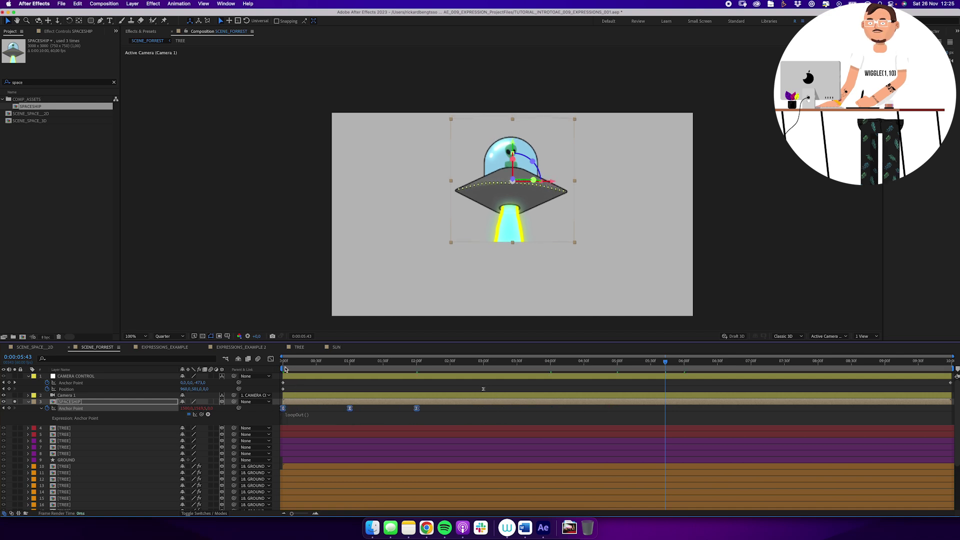
left_click(286, 369)
left_click_drag(312, 370, 418, 370)
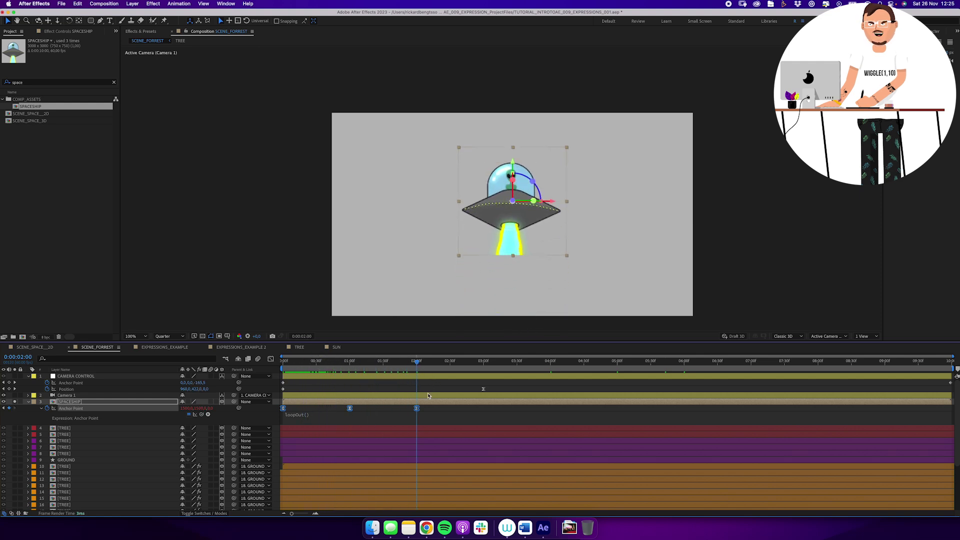
left_click_drag(424, 412, 314, 411)
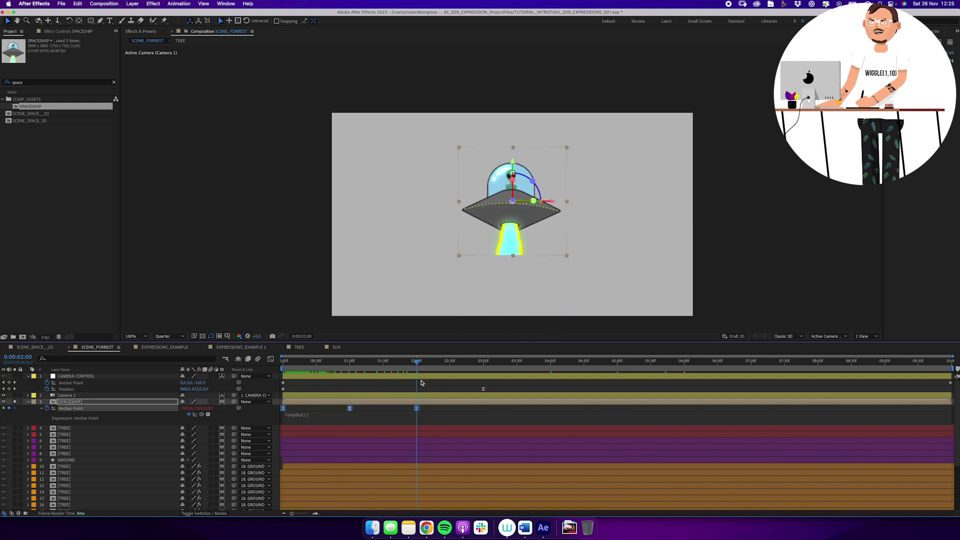
left_click_drag(422, 383, 525, 370)
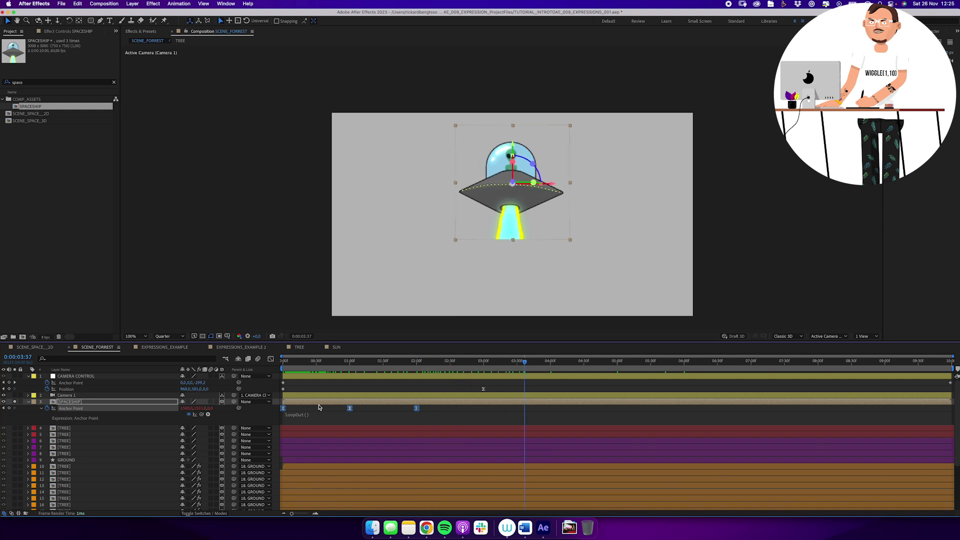
Turn off solo for the SPACESHIP layer and scrub through the full forest scene to check the hover.
left_click(15, 401)
left_click(432, 391)
left_click(426, 372)
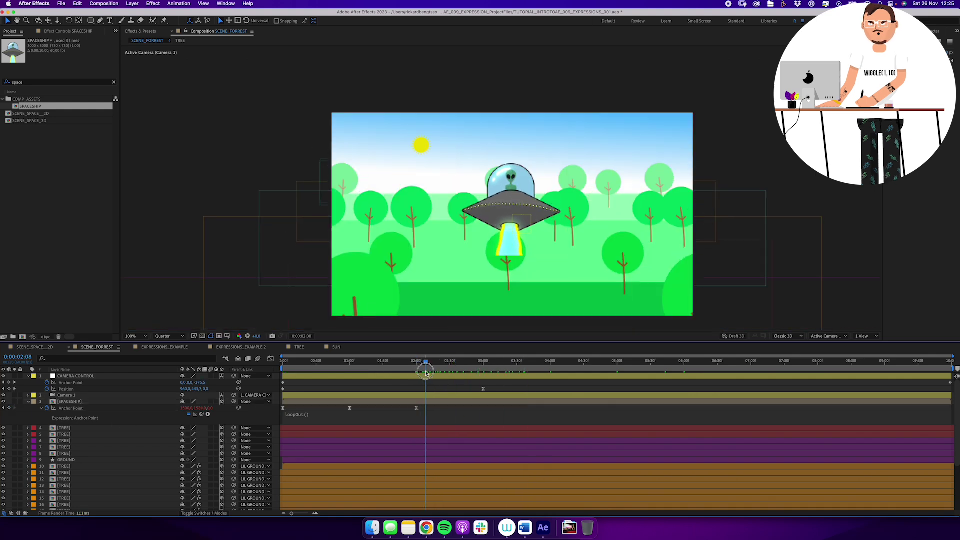
left_click_drag(426, 373, 747, 376)
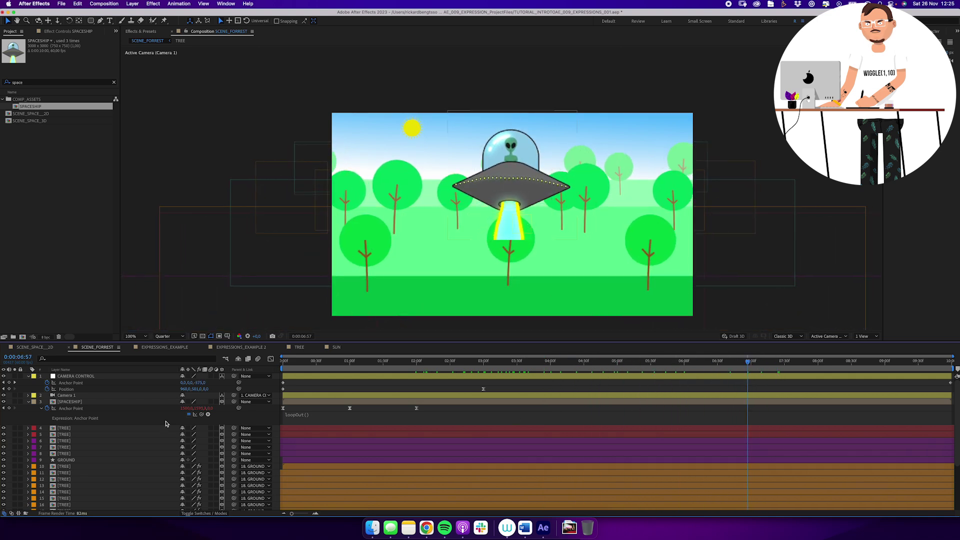
Set the SPACESHIP layer's Scale to 22% and lower the ship toward the middle of the scene.
left_click(102, 403)
key("s")
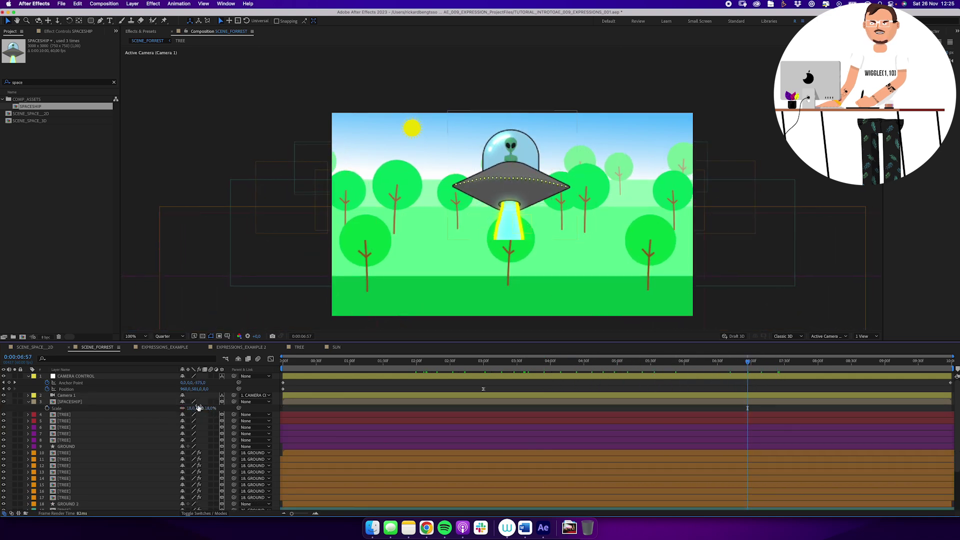
type("2")
key("Return")
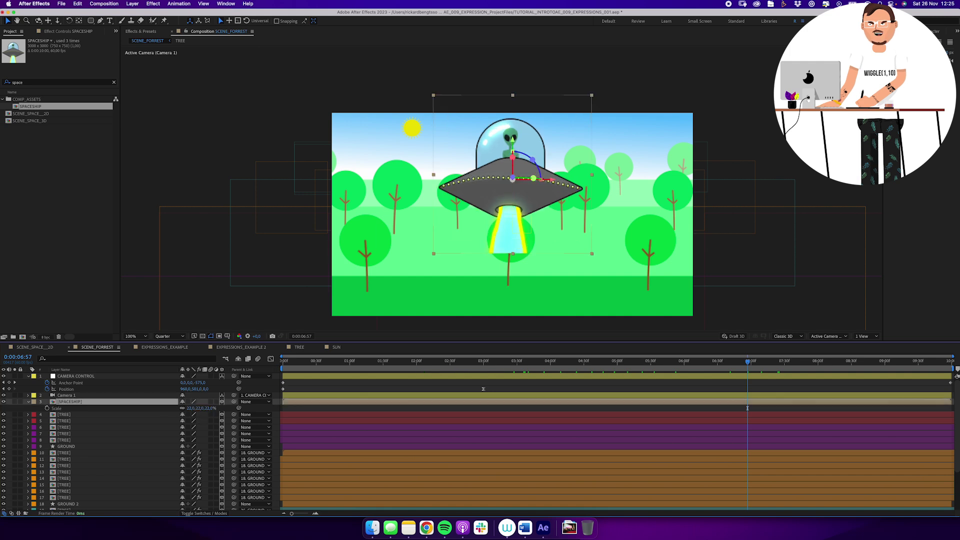
left_click_drag(512, 161, 513, 165)
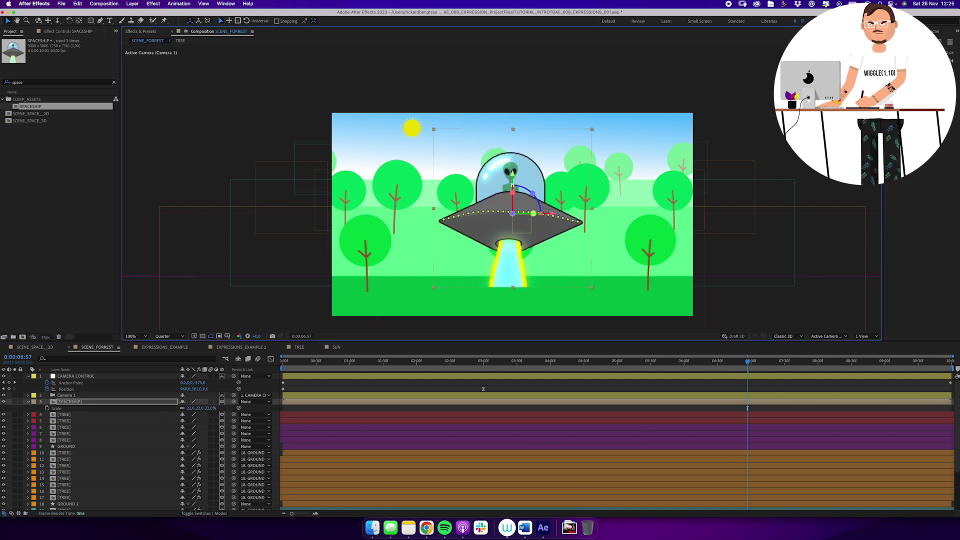
Set the SPACESHIP layer's Scale to 25% and raise the ship slightly along its vertical axis.
left_click(190, 408)
type("25")
key("Return")
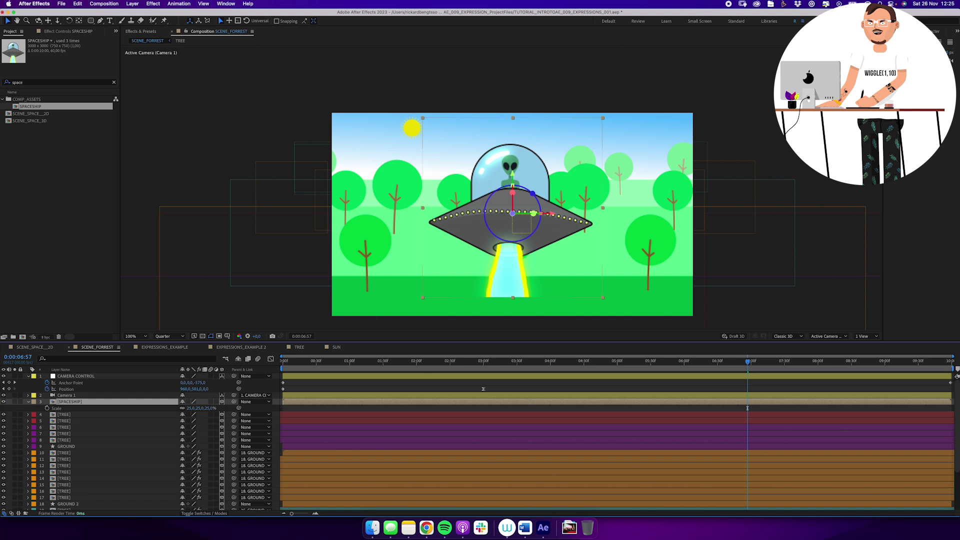
left_click_drag(513, 182, 513, 176)
Play back the forest scene to review the spaceship's looping hover together with the camera move.
key("space")
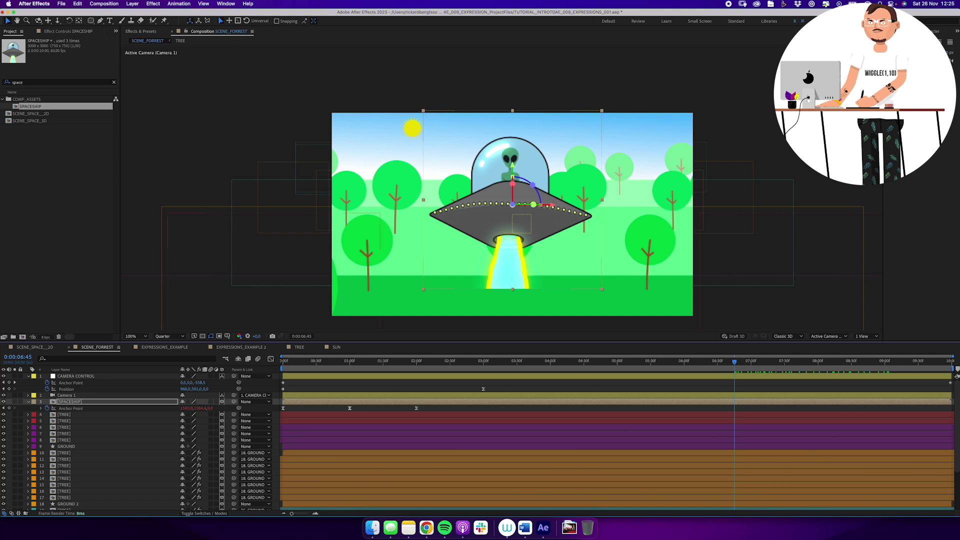
key("space")
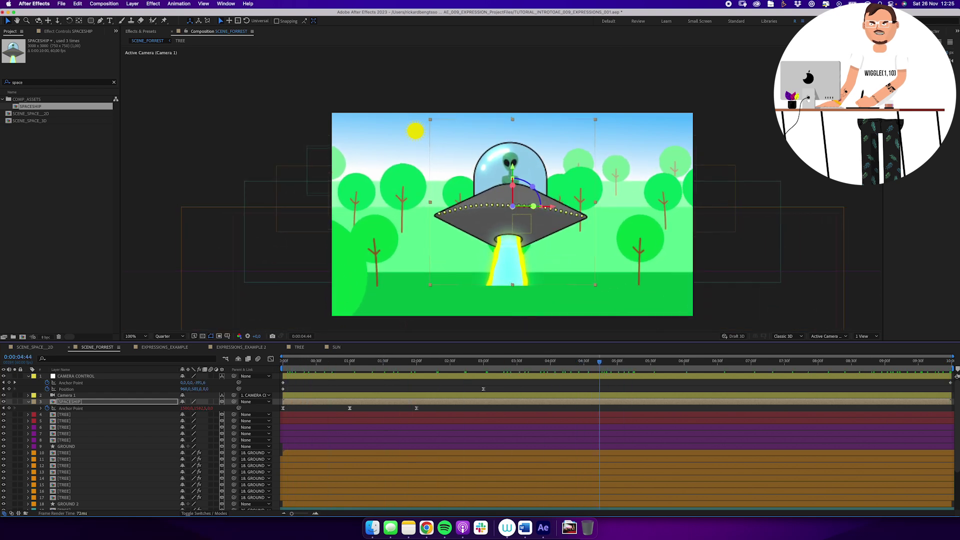
key("space")
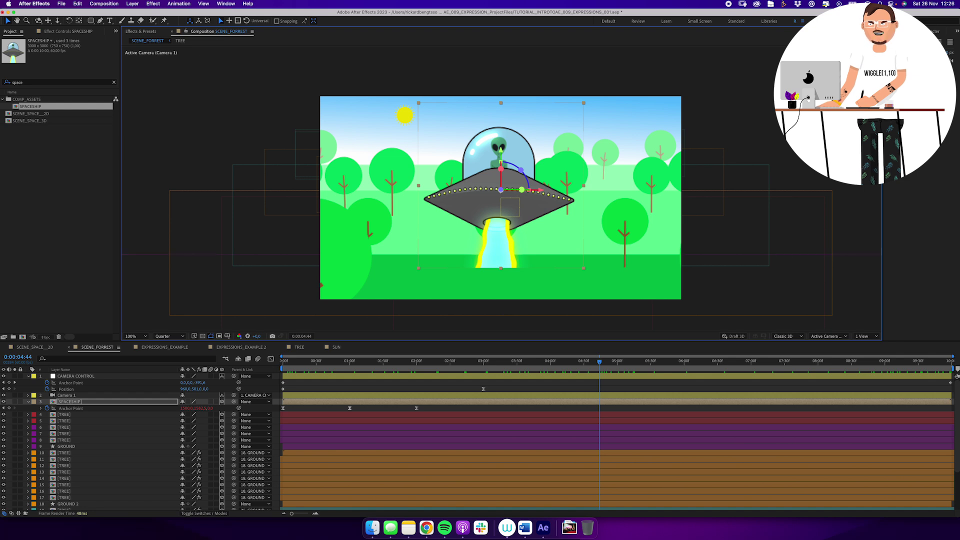
key("space")
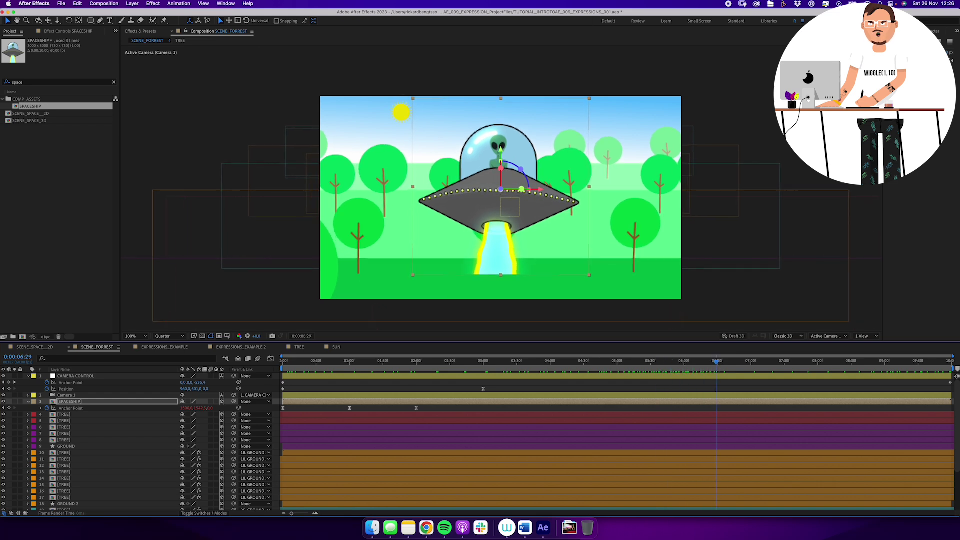